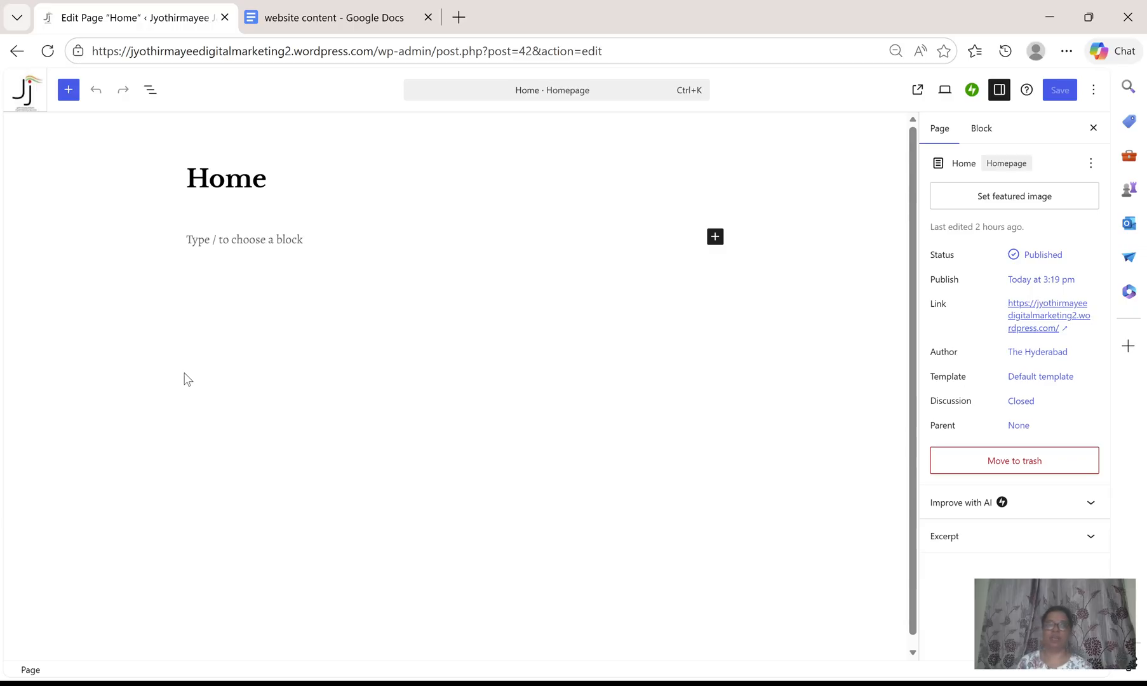
# Add a heading block below the page title reading "I am" followed by the site owner's name, then start a new block.
pyautogui.click(716, 239)
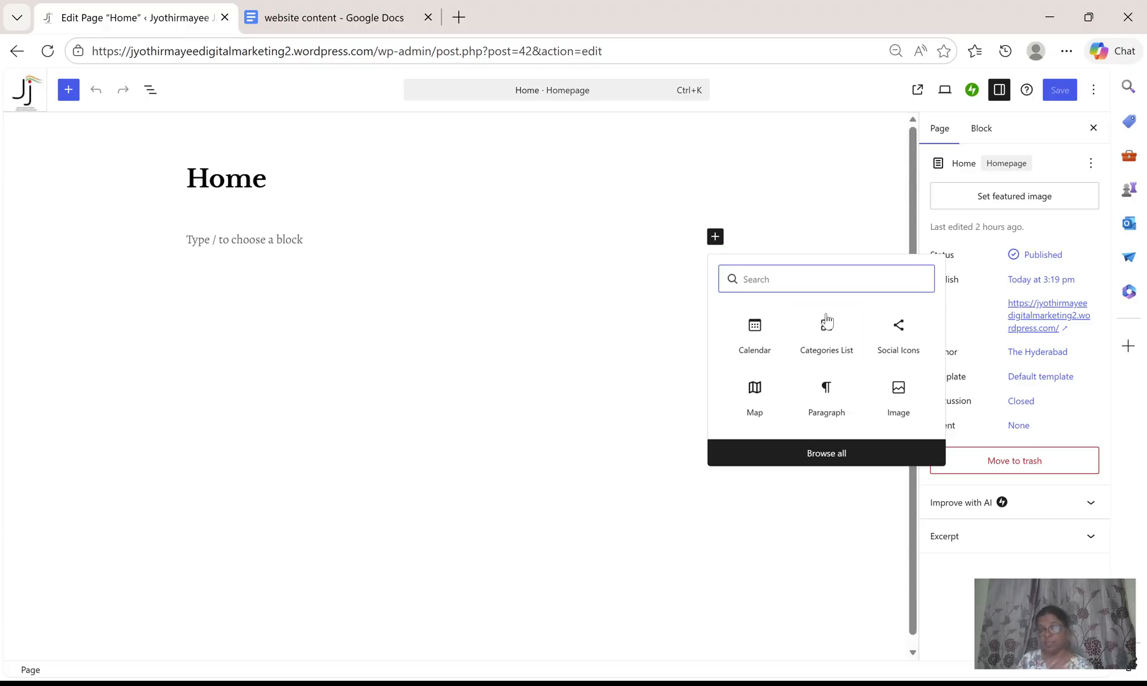
pyautogui.click(834, 458)
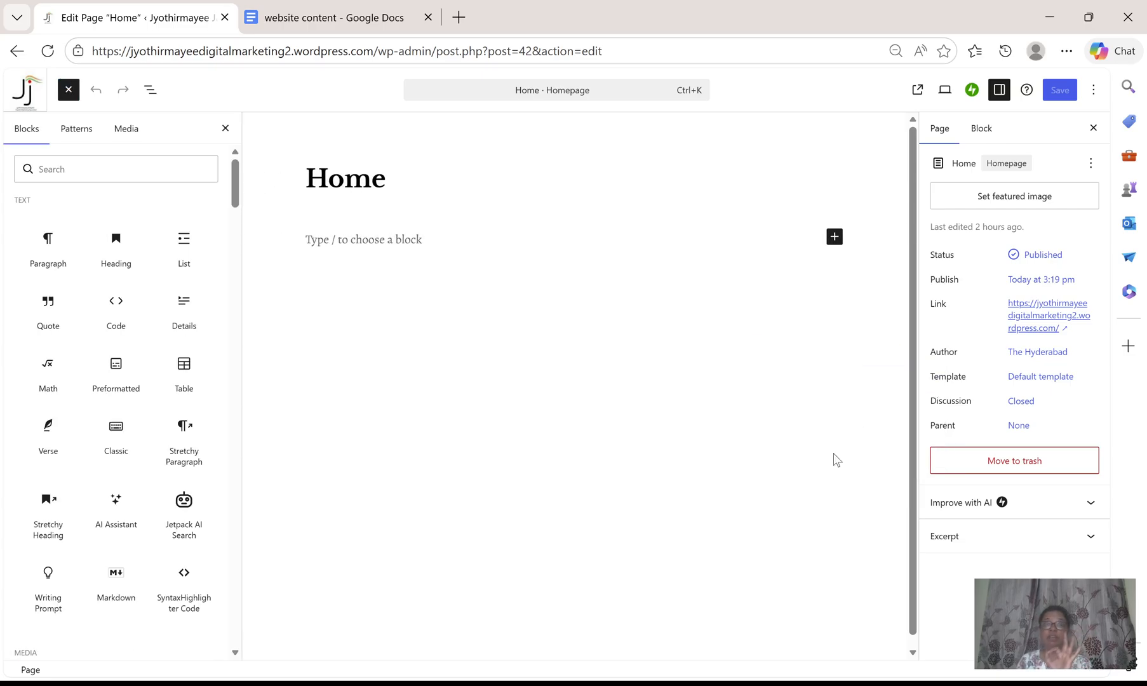
pyautogui.click(115, 244)
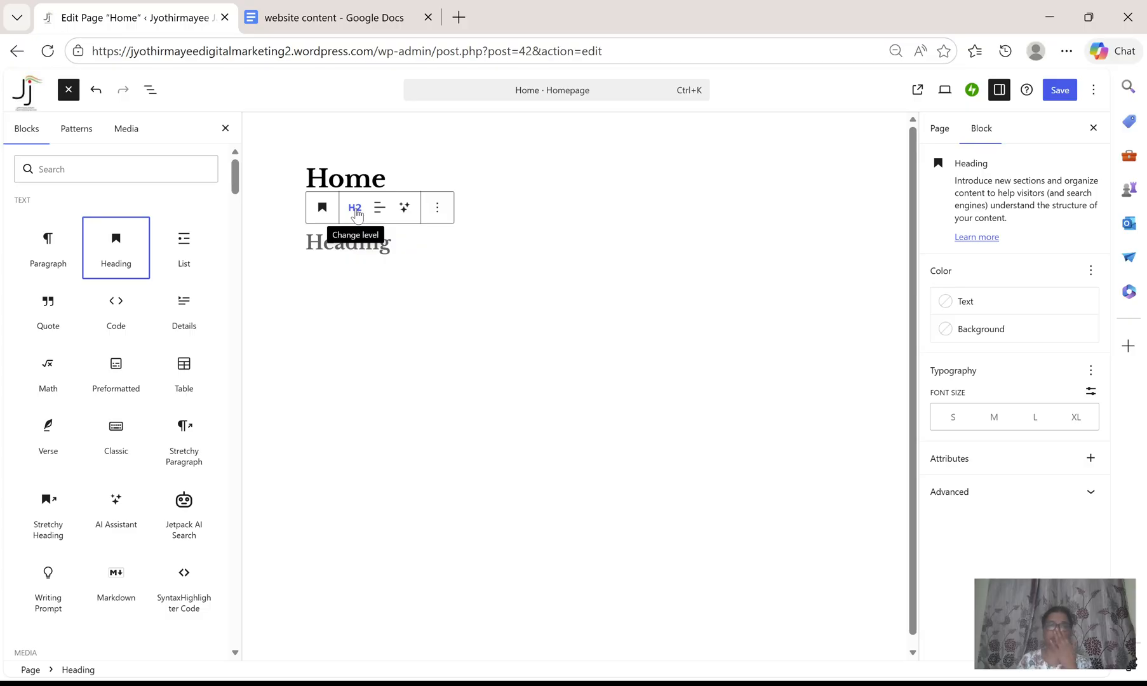
pyautogui.click(351, 246)
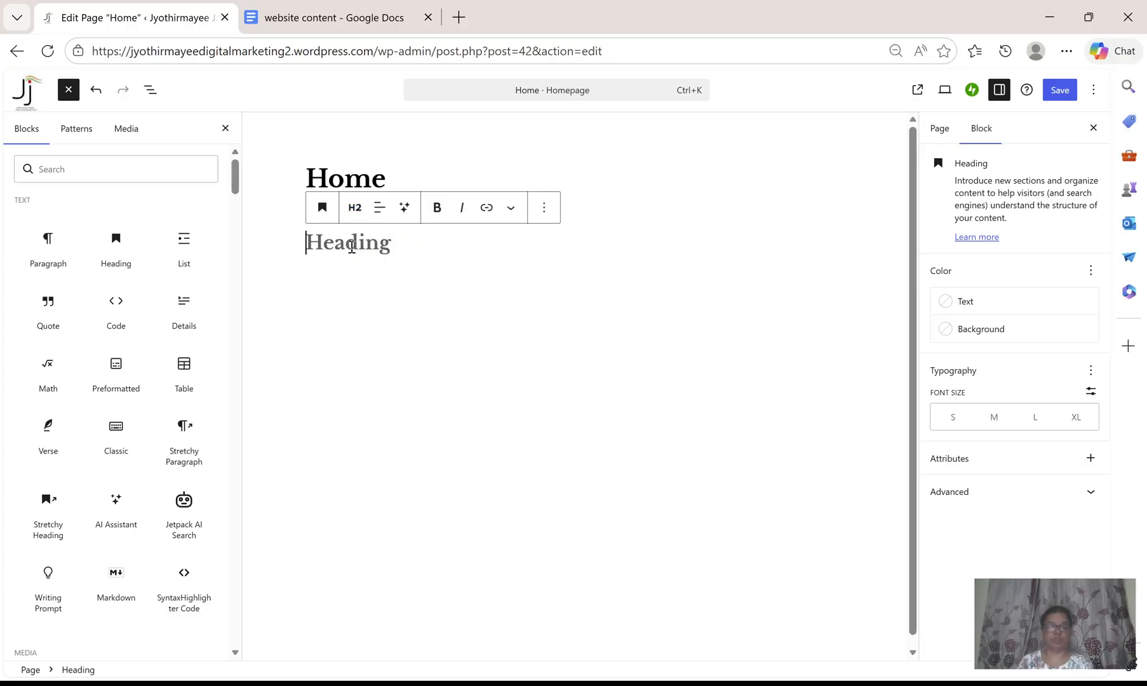
pyautogui.write('I am Jy')
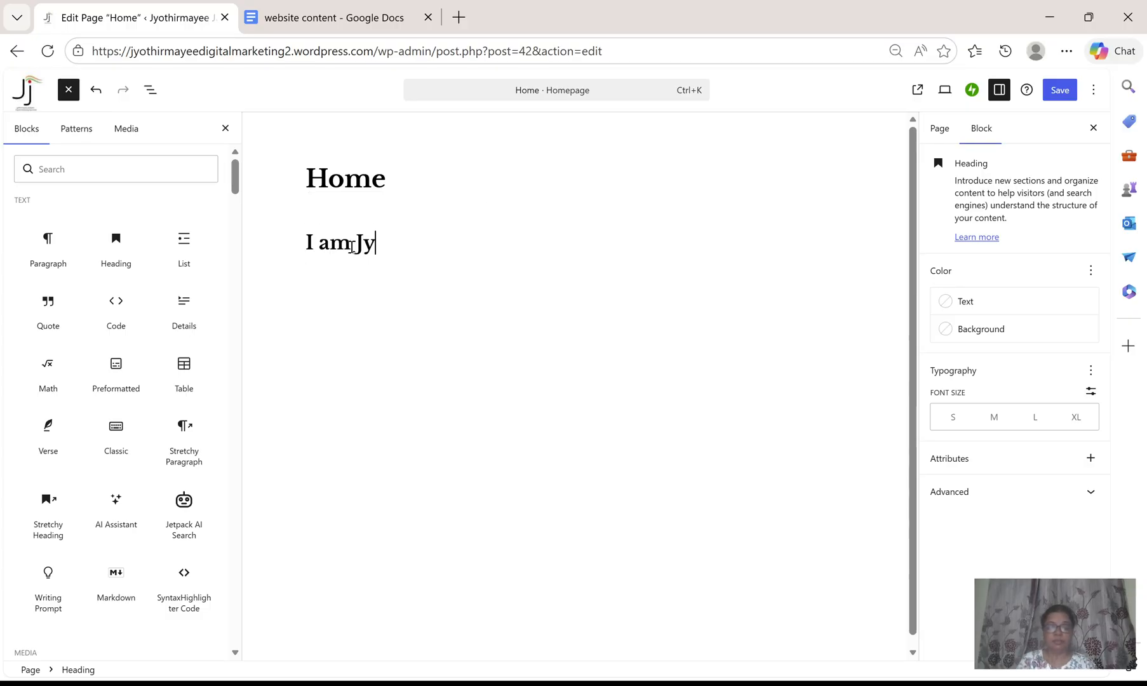
pyautogui.write('othirmayee')
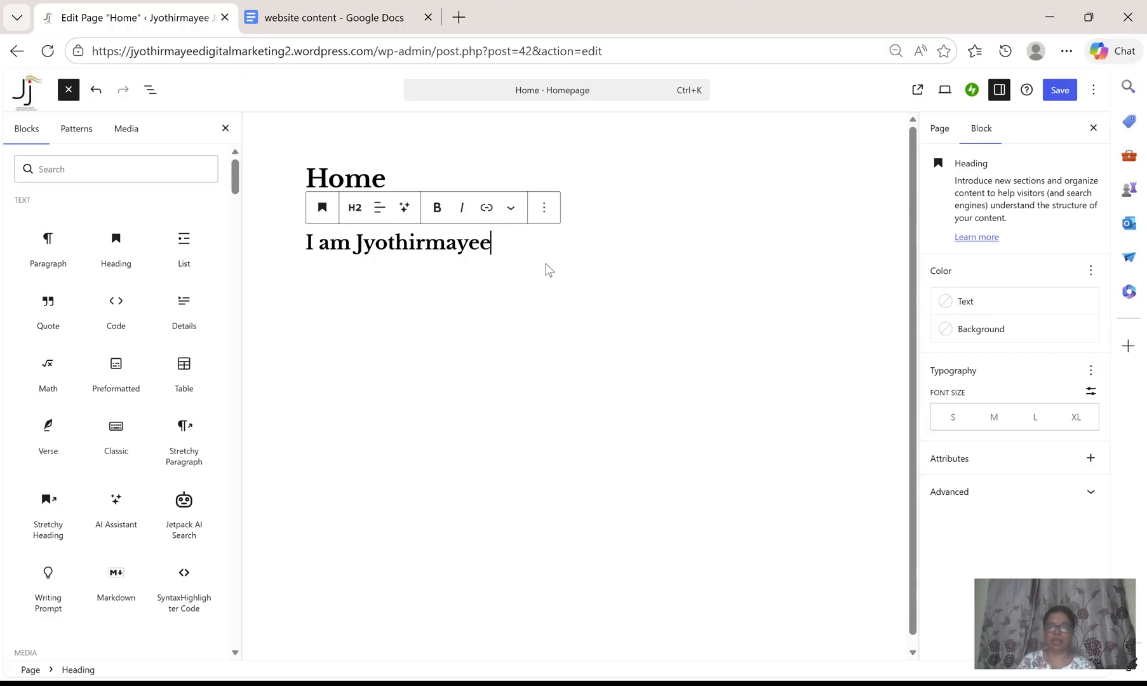
pyautogui.press('Return')
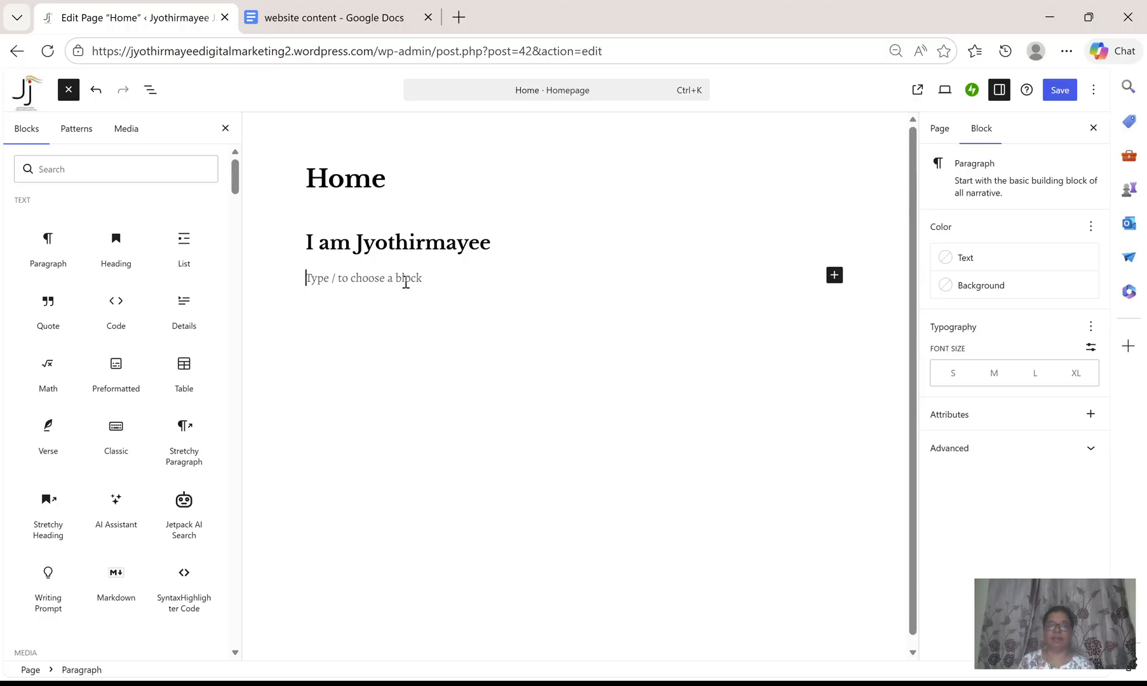
# In the website content document, select and copy the first About Me paragraph.
pyautogui.click(325, 8)
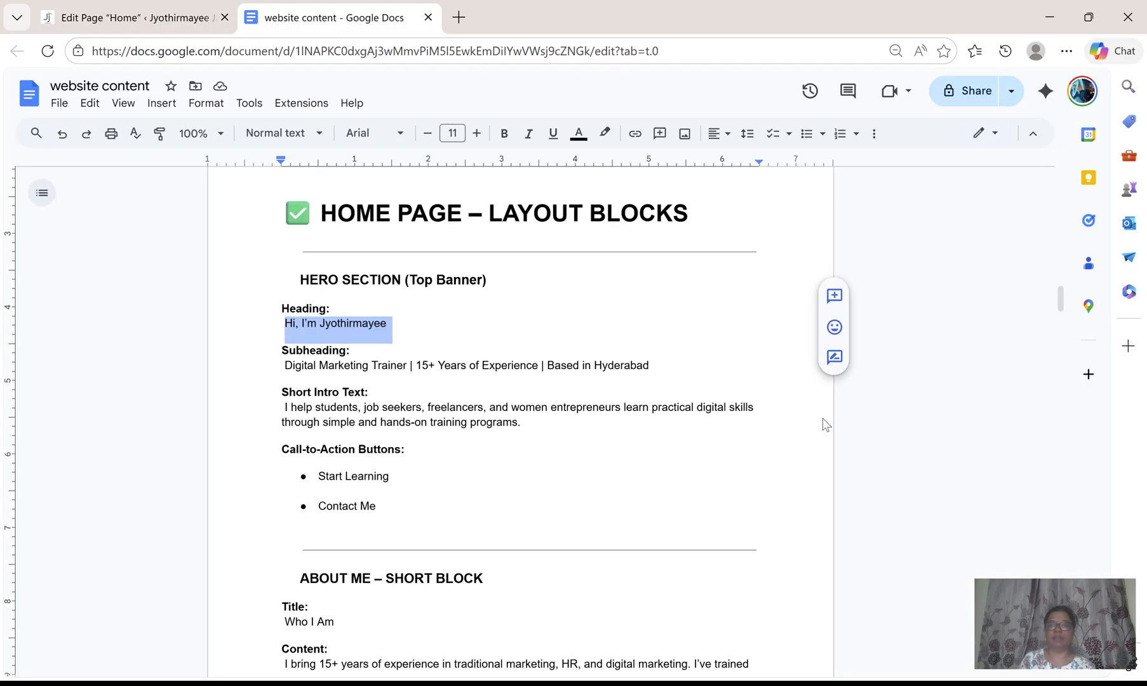
pyautogui.scroll(10, 725, 460)
pyautogui.scroll(15, 725, 461)
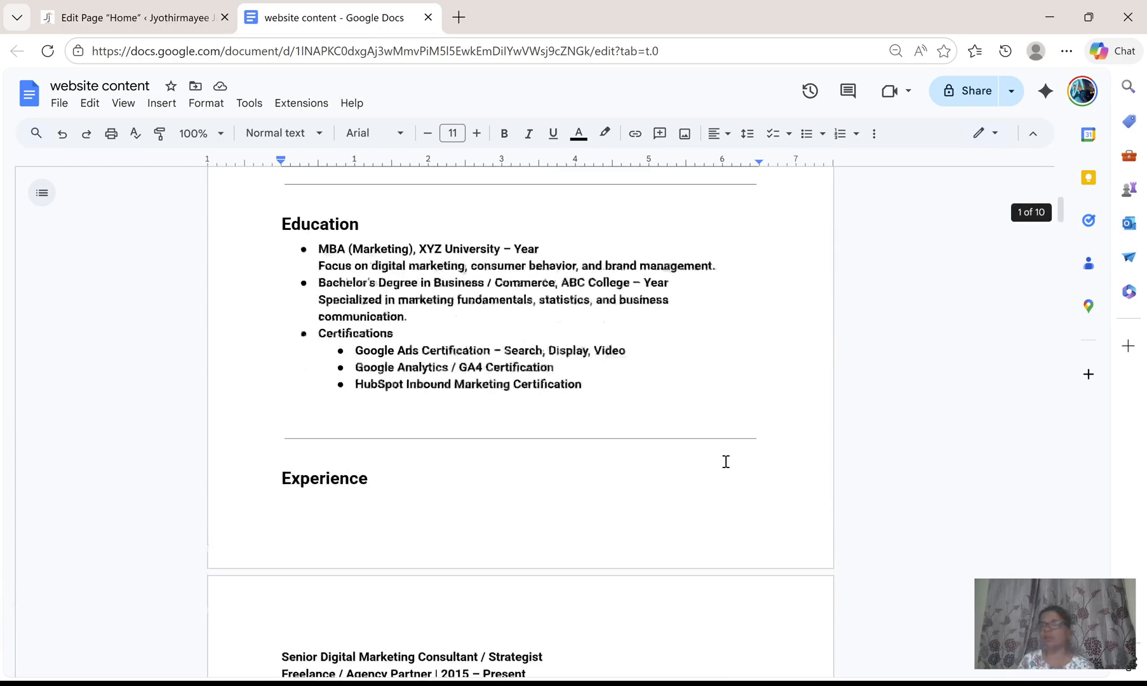
pyautogui.scroll(5, 725, 461)
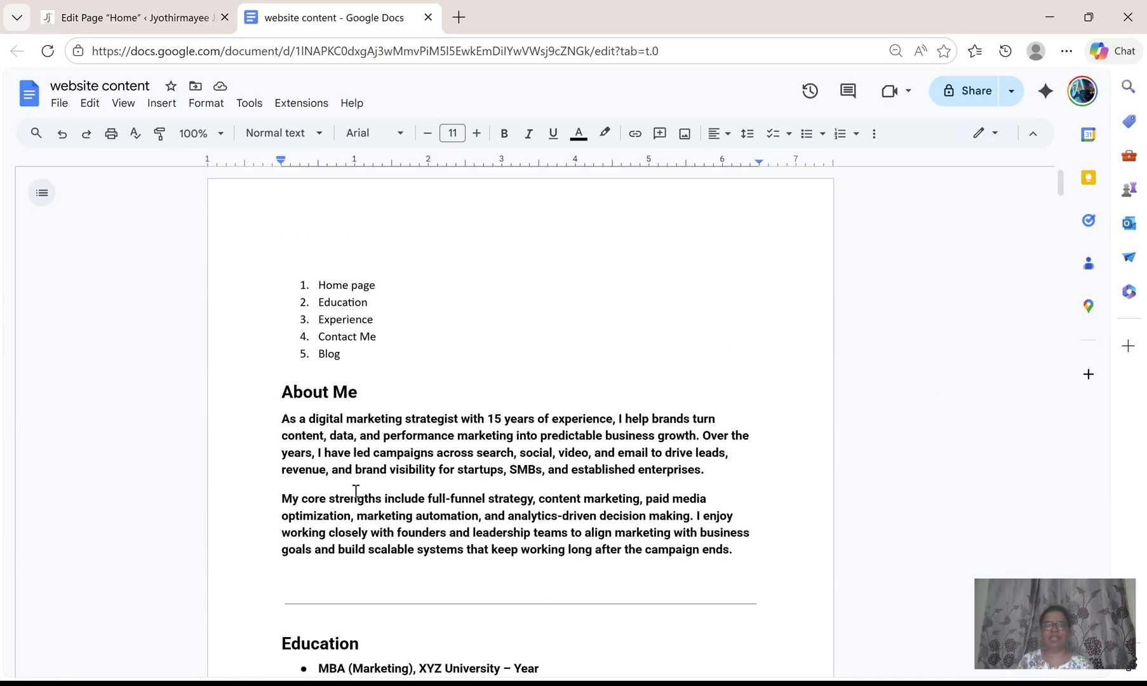
pyautogui.scroll(-2, 351, 495)
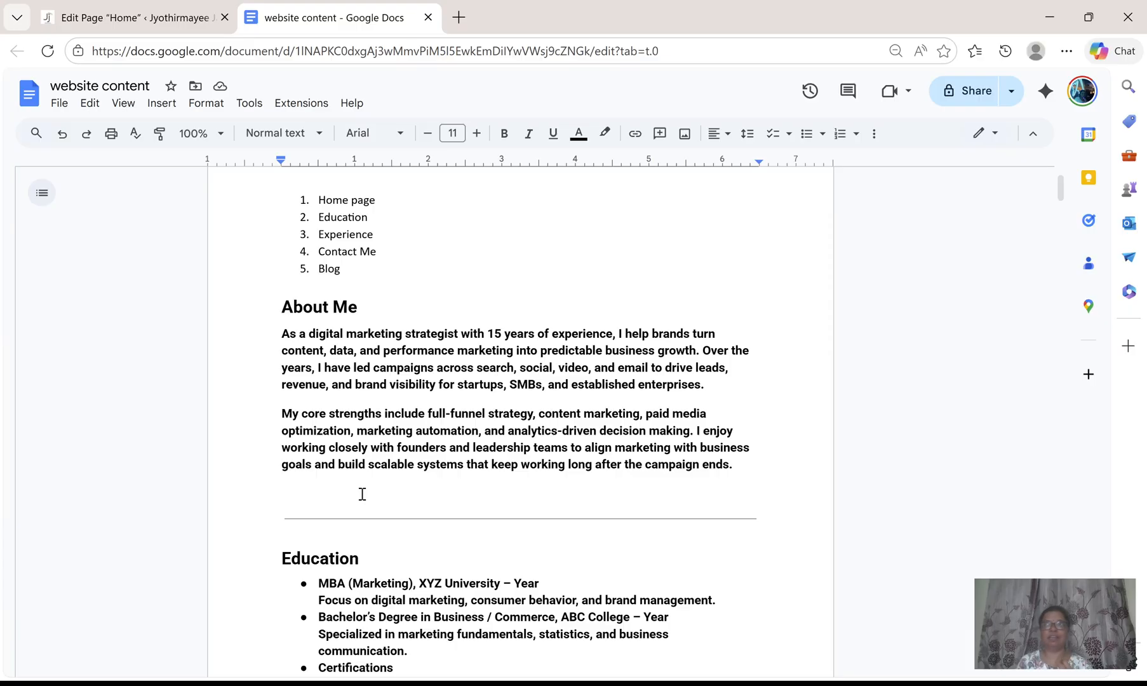
pyautogui.moveTo(1060, 191); pyautogui.dragTo(1073, 309)
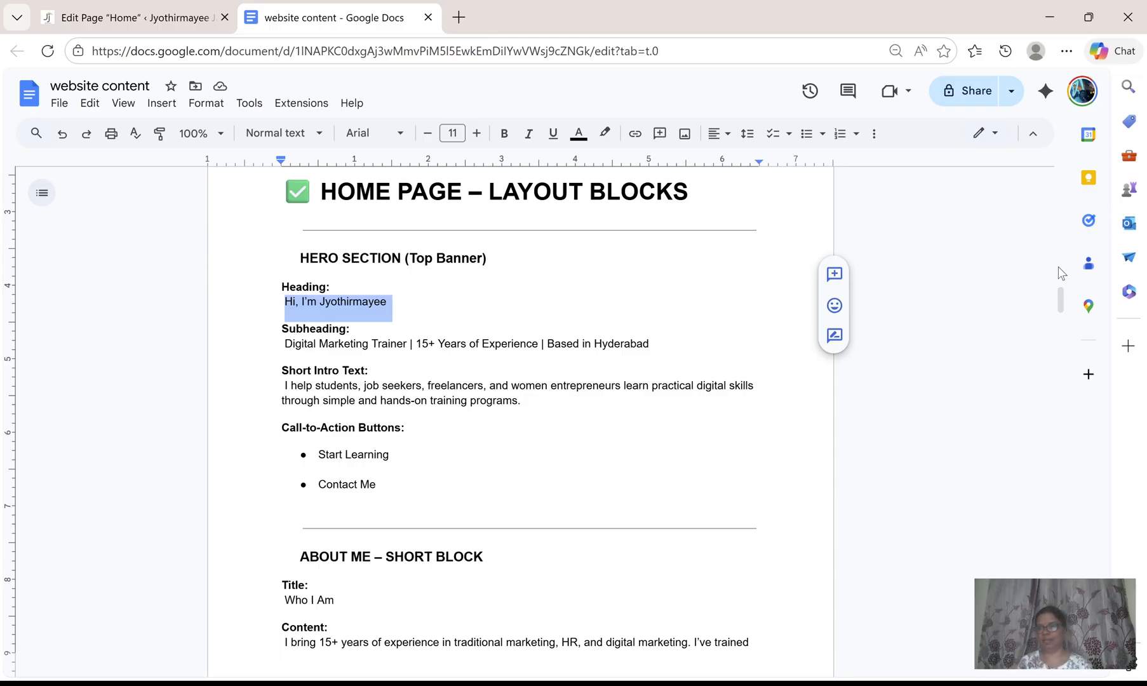
pyautogui.moveTo(1062, 302); pyautogui.dragTo(1059, 174)
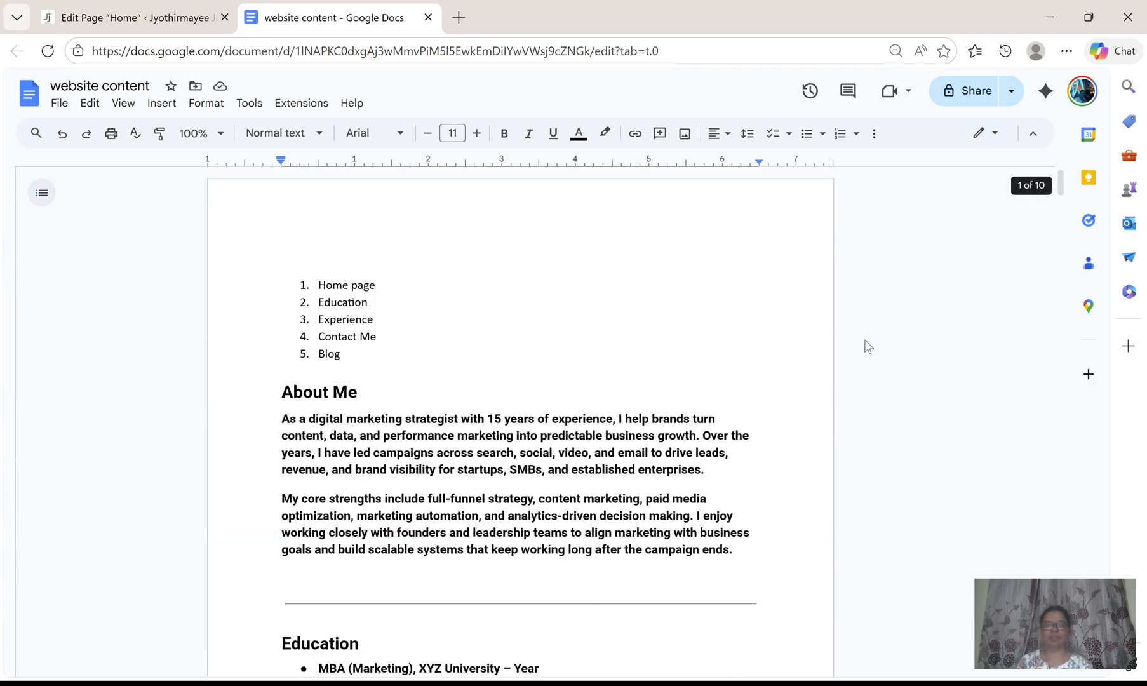
pyautogui.moveTo(282, 411); pyautogui.dragTo(734, 478)
pyautogui.hotkey('ctrl', 'c')
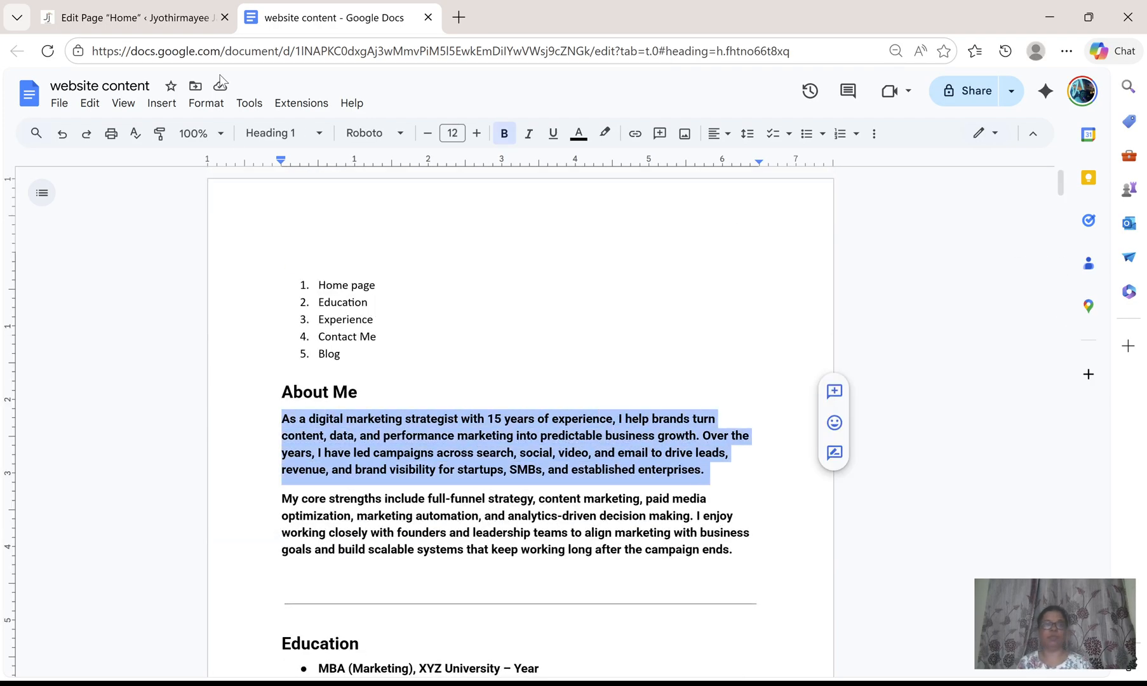
# Back in the page editor, paste the copied text into a new paragraph block below the heading.
pyautogui.click(150, 22)
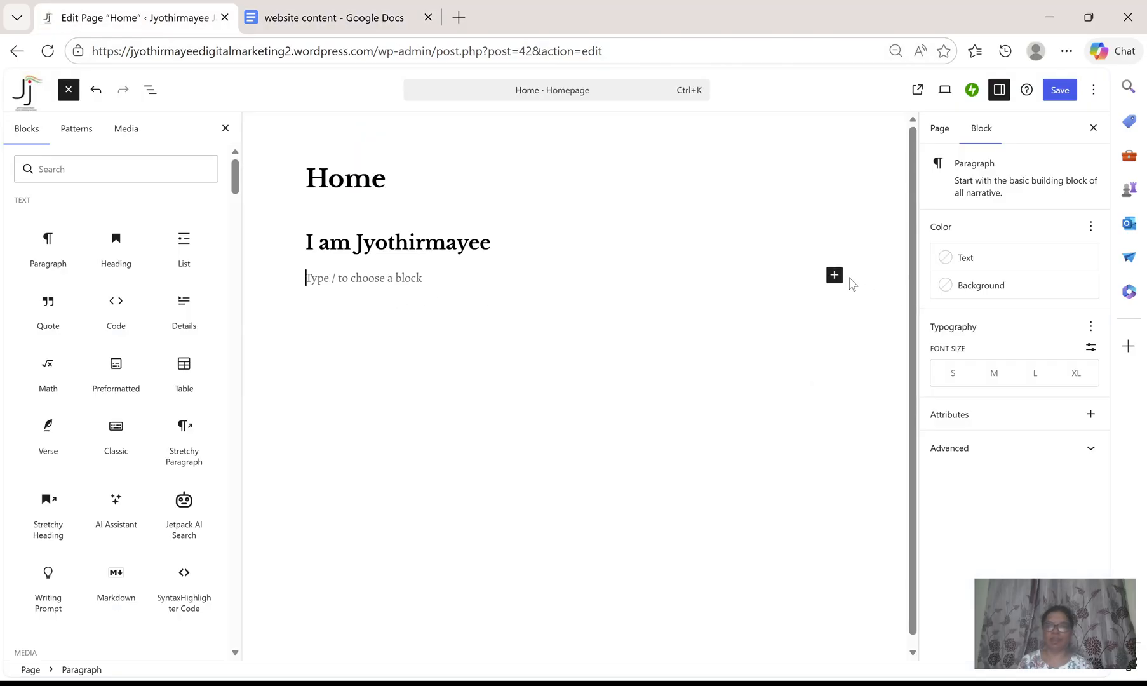
pyautogui.click(834, 274)
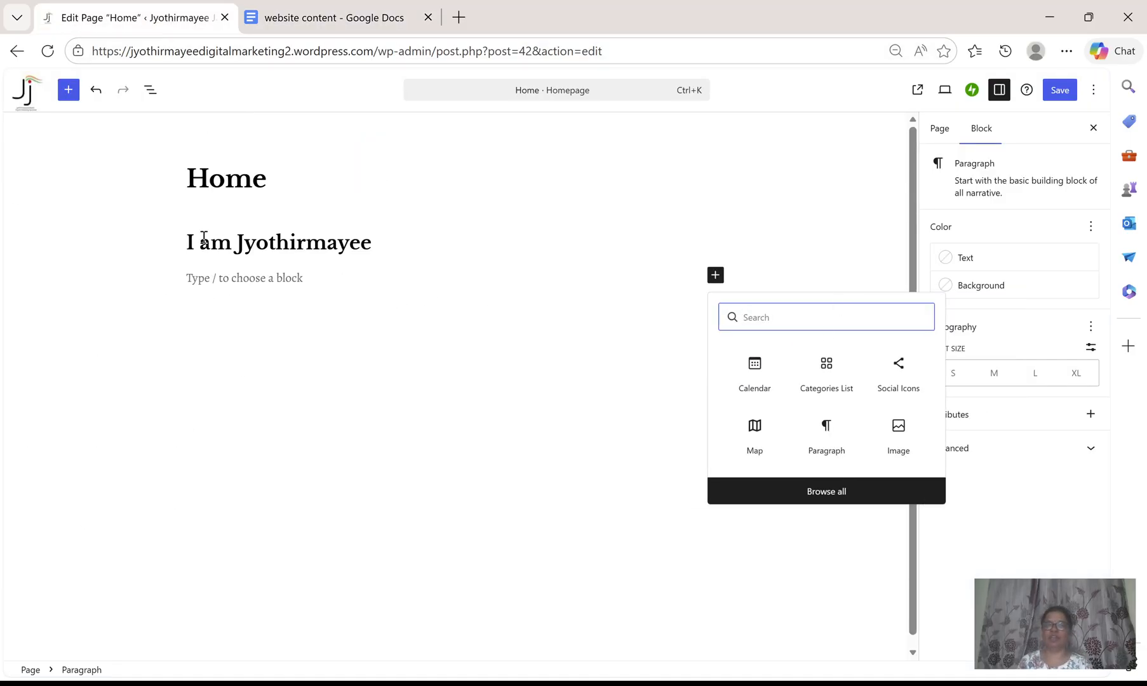
pyautogui.click(827, 441)
pyautogui.click(827, 441)
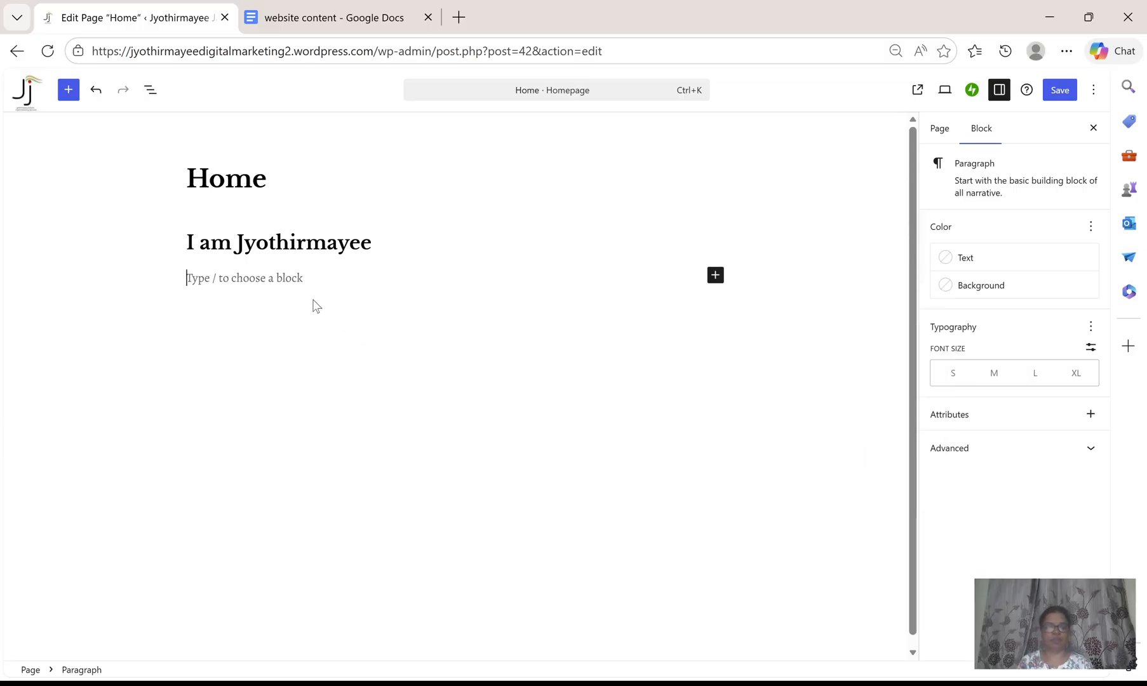
pyautogui.hotkey('ctrl', 'v')
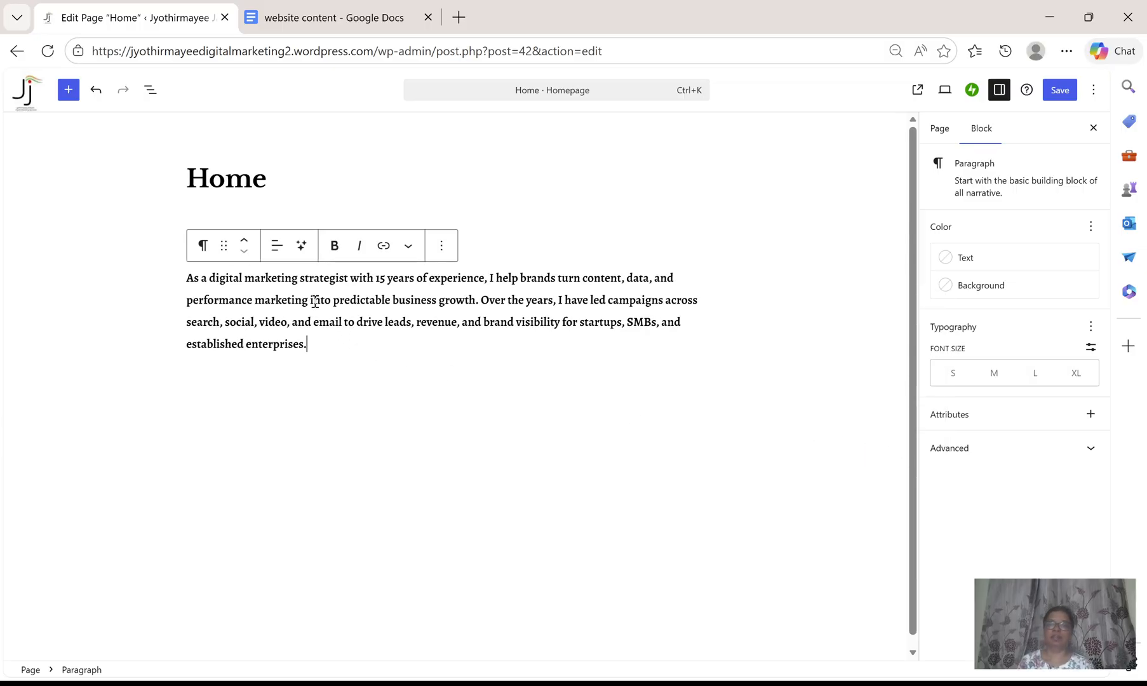
pyautogui.press('Return')
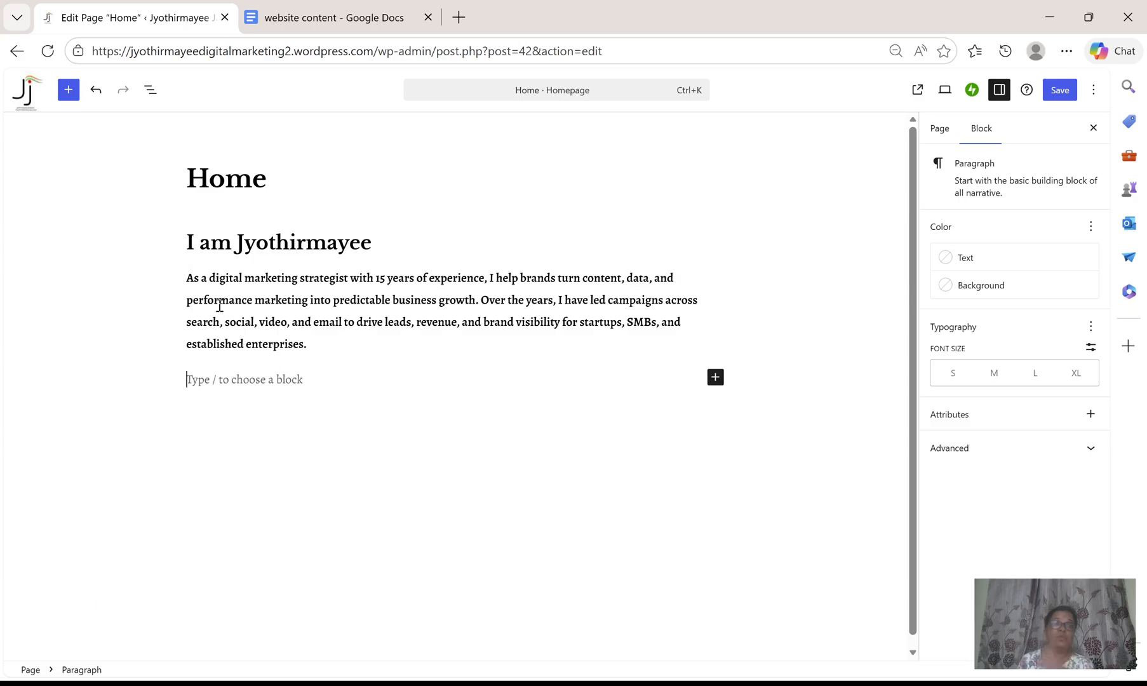
# Remove the bold formatting from the pasted paragraph.
pyautogui.moveTo(188, 275); pyautogui.dragTo(327, 340)
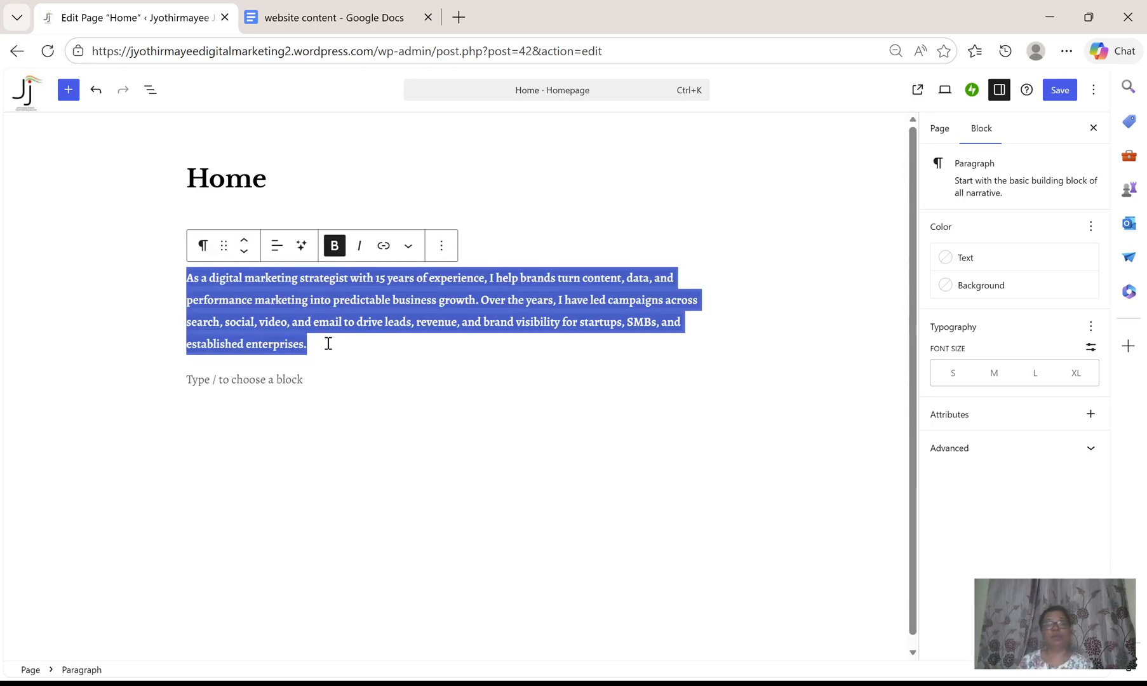
pyautogui.click(334, 245)
pyautogui.click(407, 353)
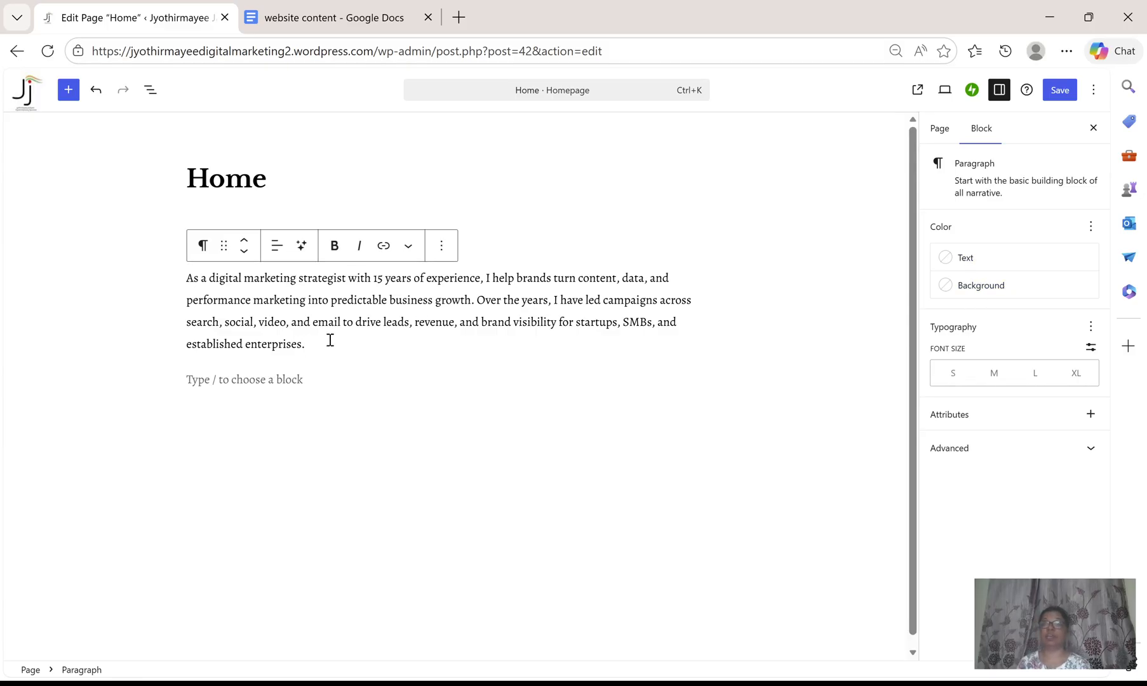
# Set the paragraph's text colour to the theme's Red.
pyautogui.moveTo(186, 278); pyautogui.dragTo(318, 341)
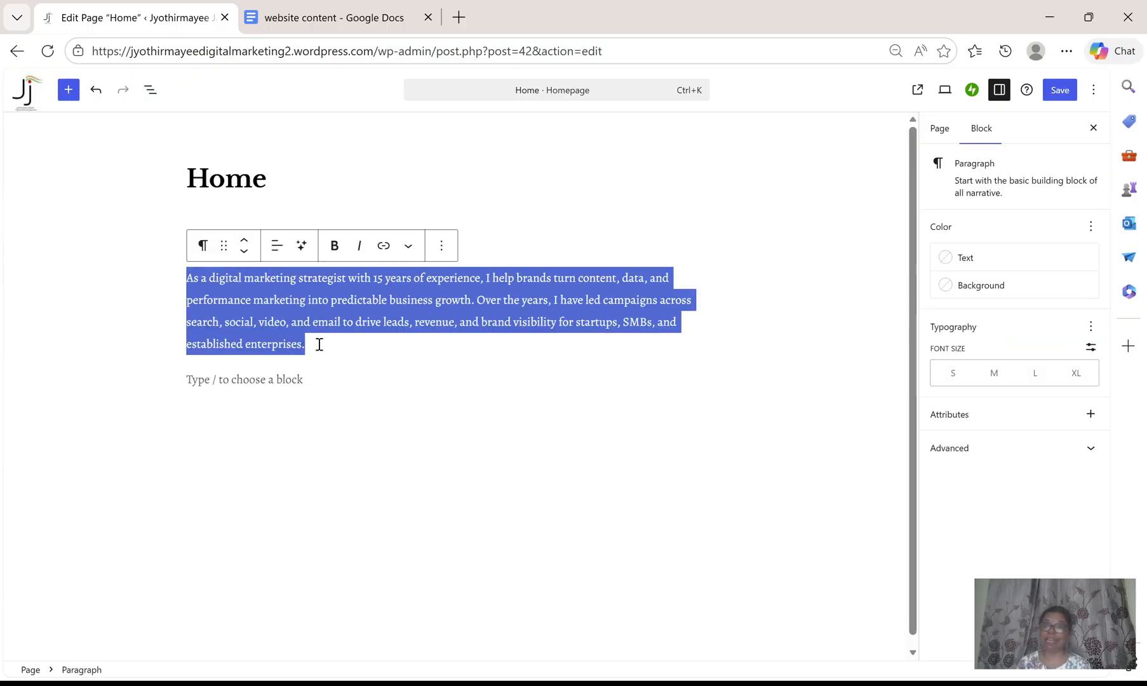
pyautogui.click(976, 258)
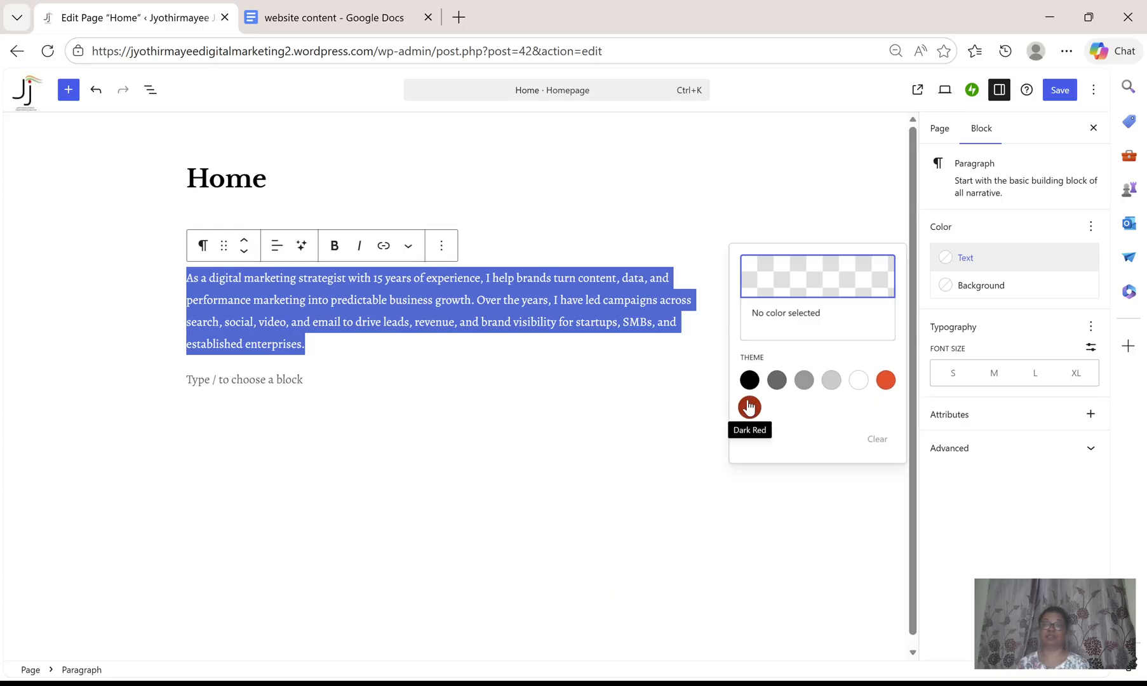
pyautogui.click(885, 380)
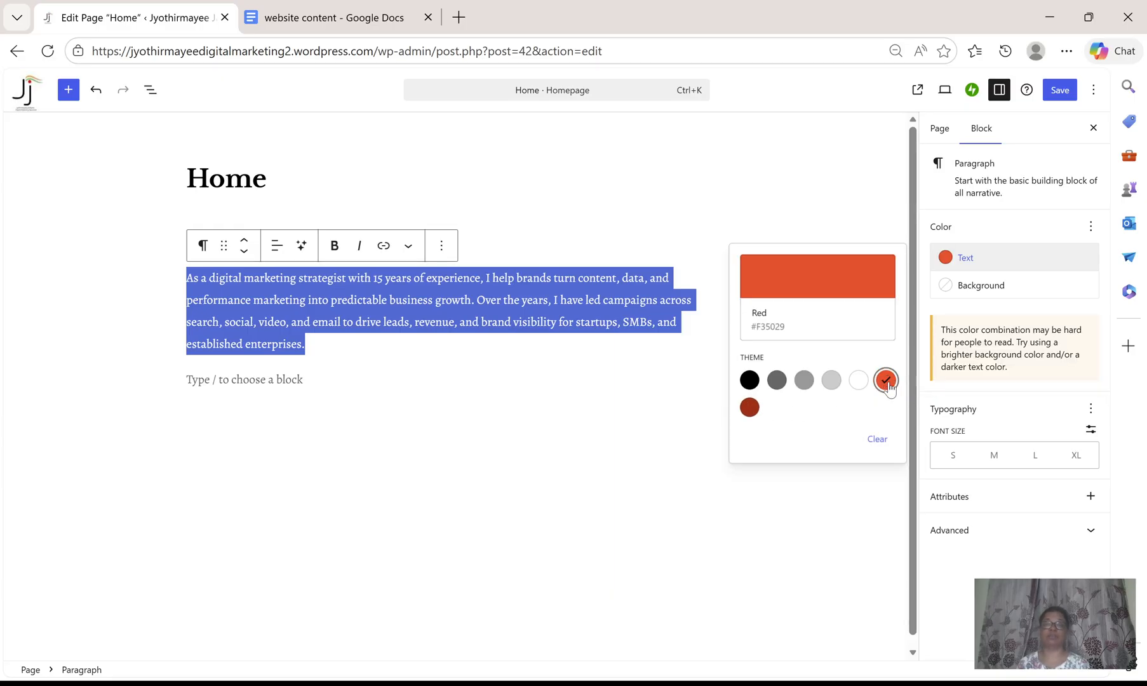
pyautogui.click(577, 375)
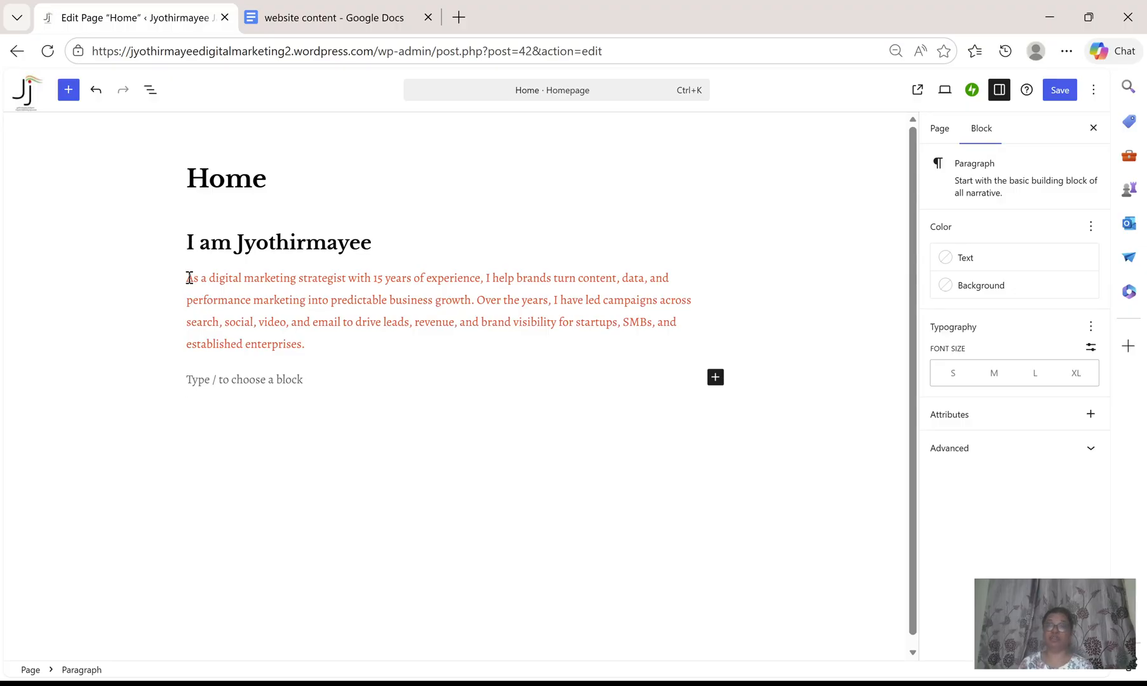
# Set the paragraph's background colour to black.
pyautogui.moveTo(189, 277); pyautogui.dragTo(320, 341)
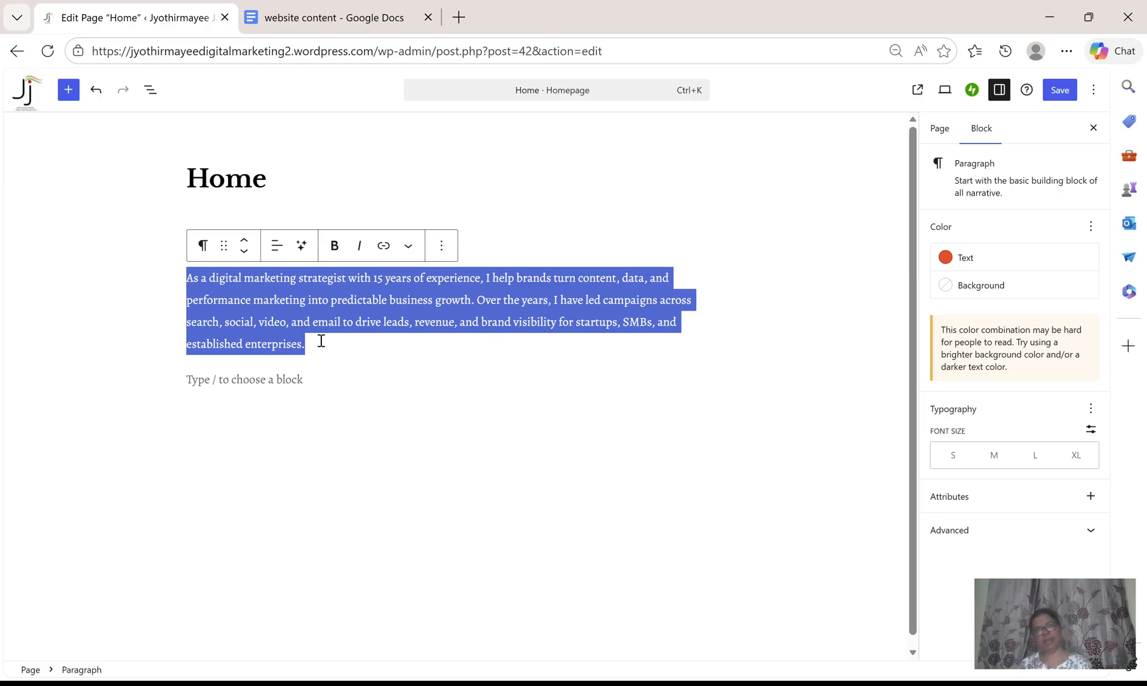
pyautogui.click(978, 287)
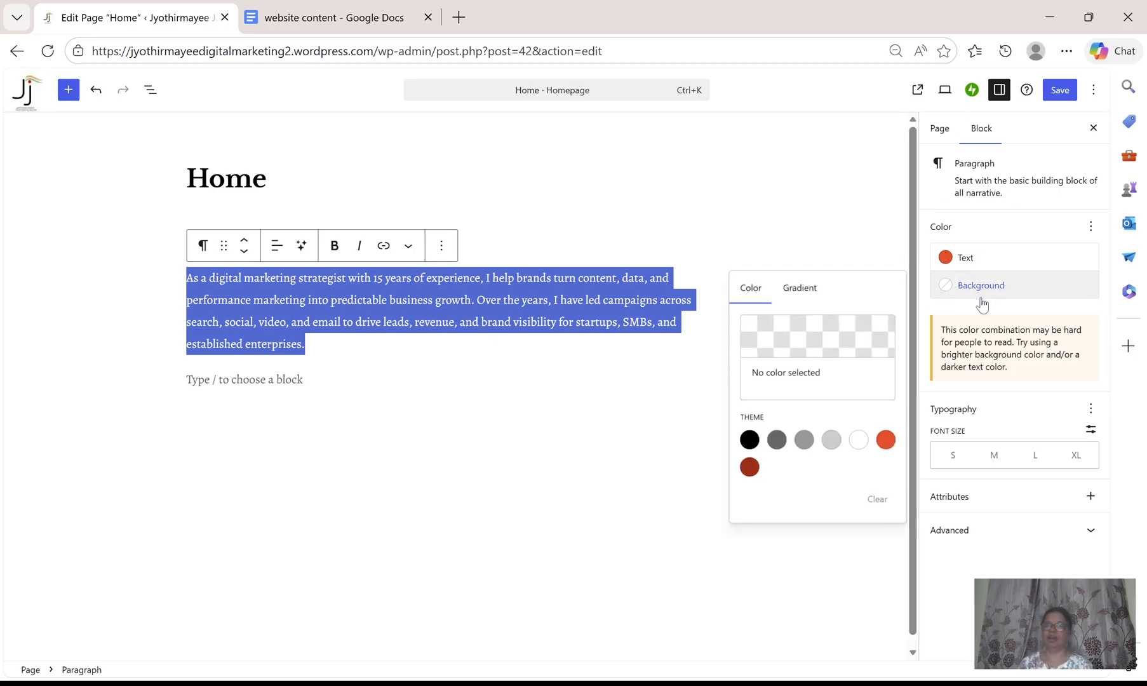
pyautogui.click(748, 440)
pyautogui.click(636, 419)
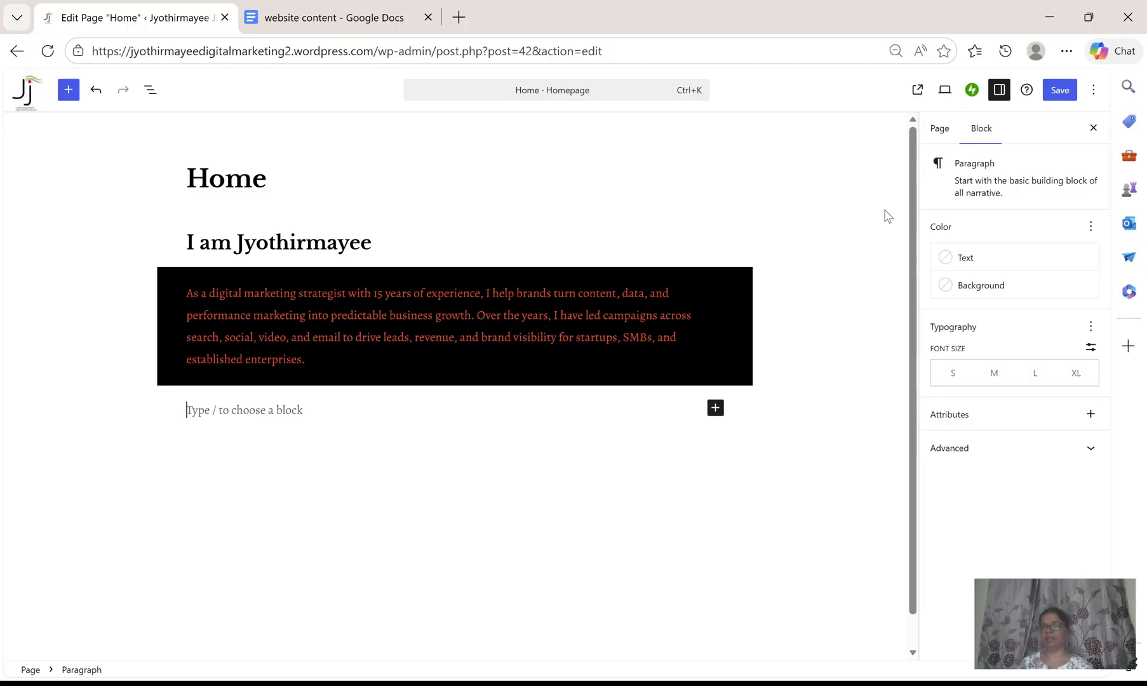
pyautogui.click(966, 286)
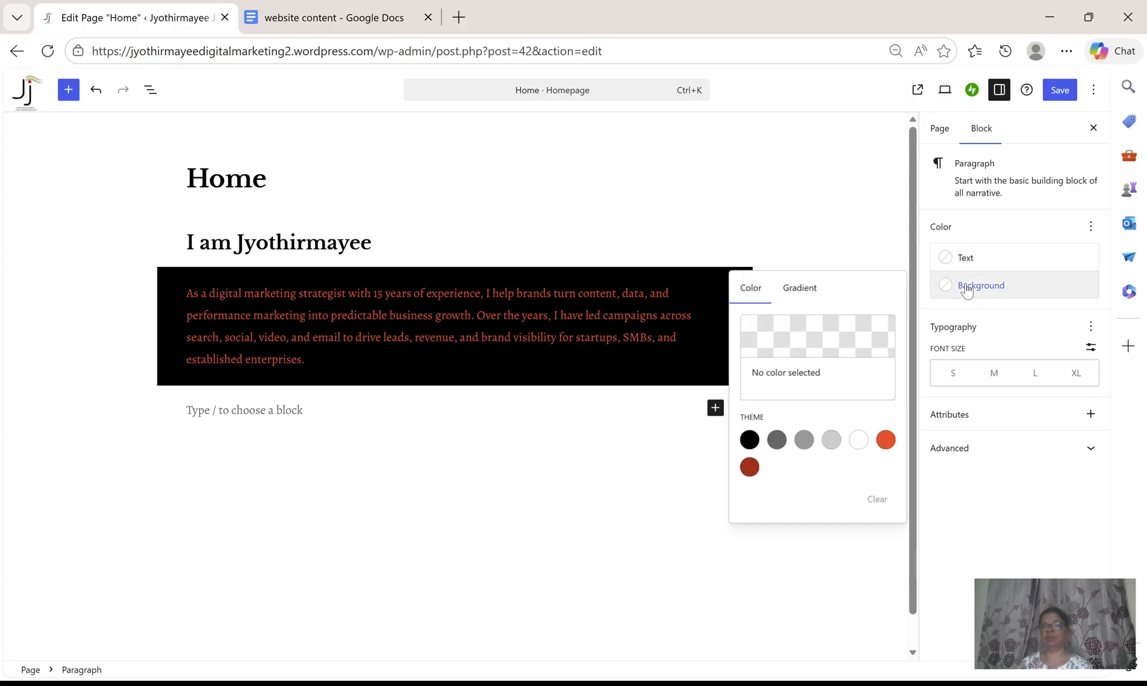
pyautogui.click(859, 440)
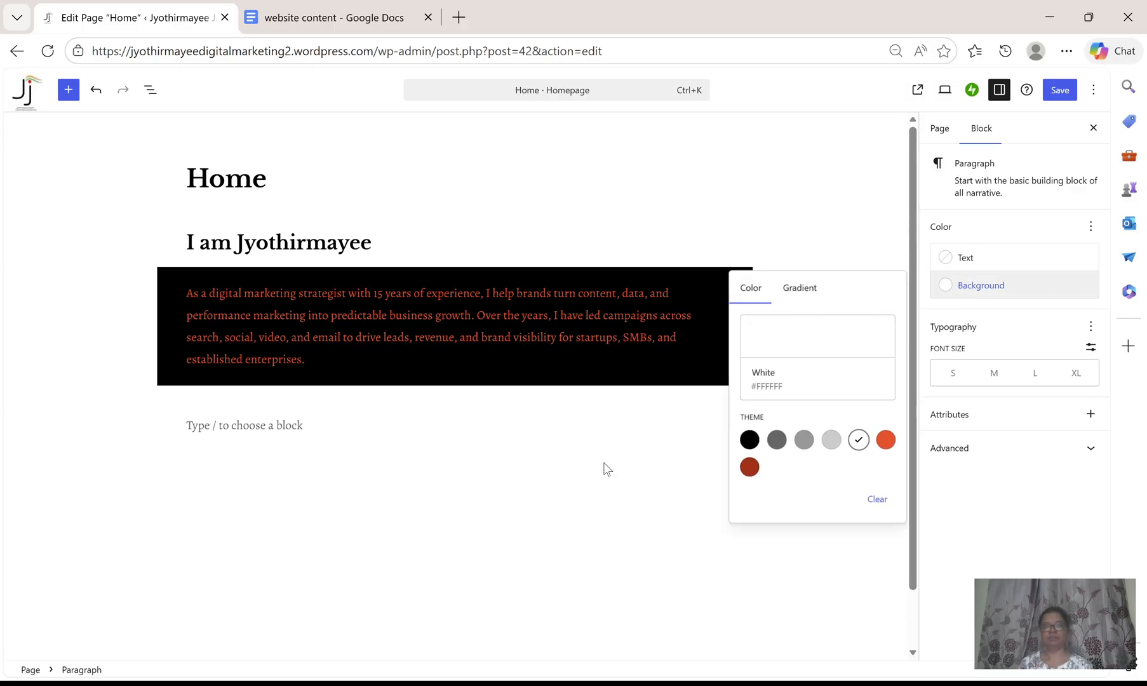
pyautogui.click(880, 501)
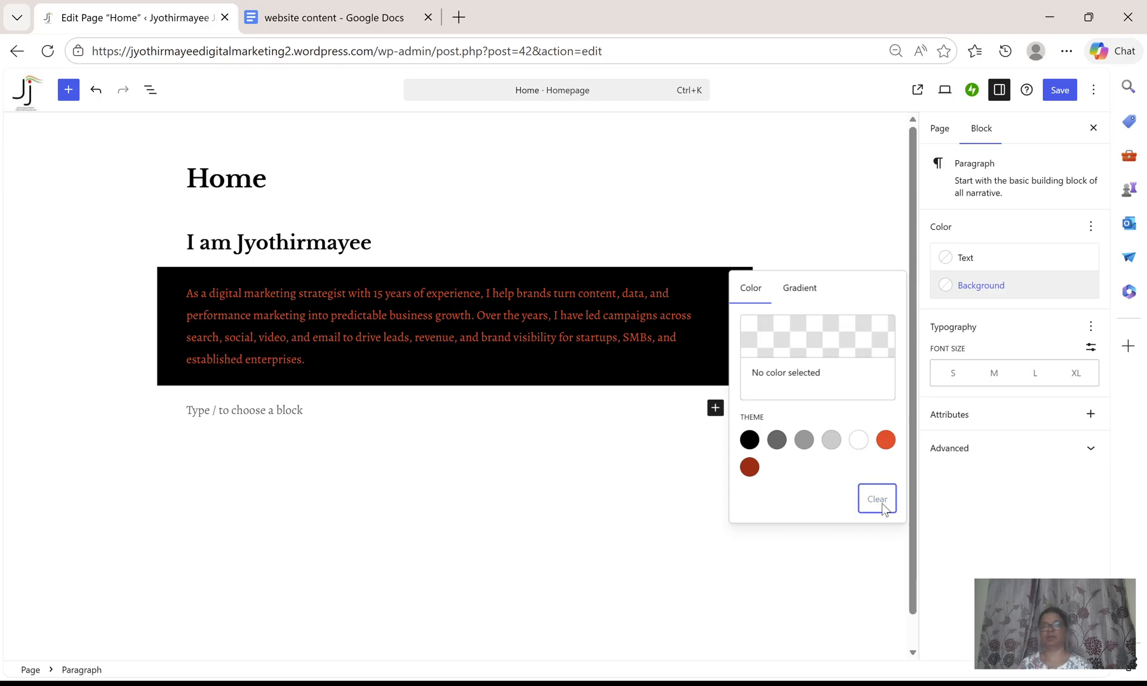
pyautogui.click(858, 441)
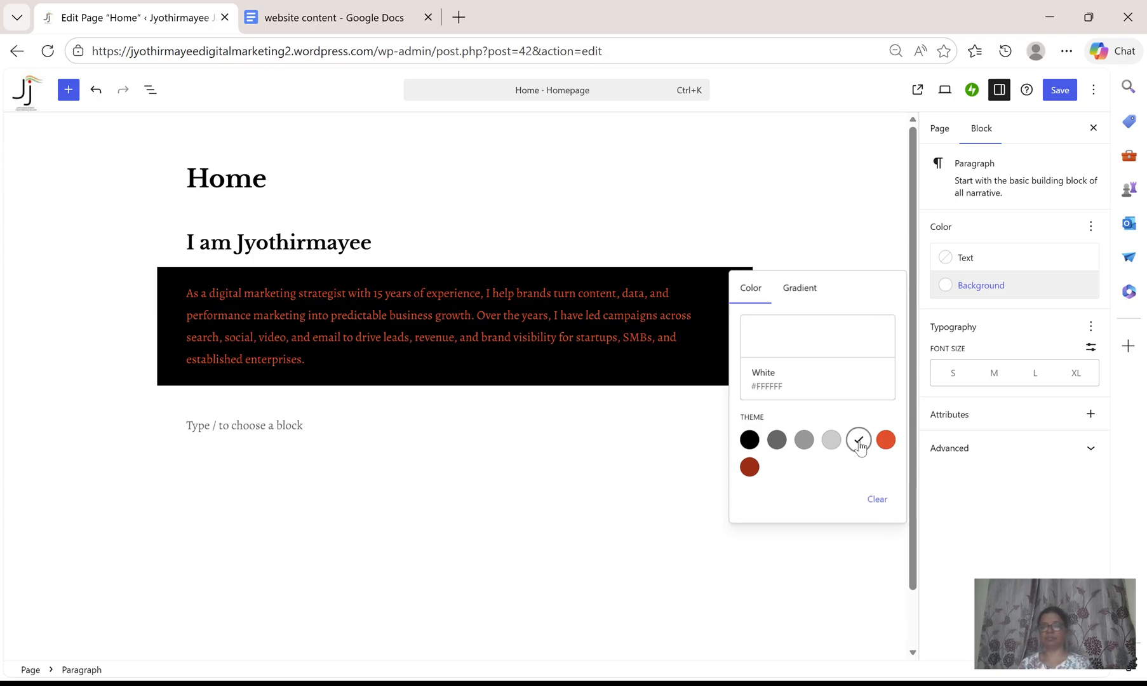
pyautogui.click(859, 445)
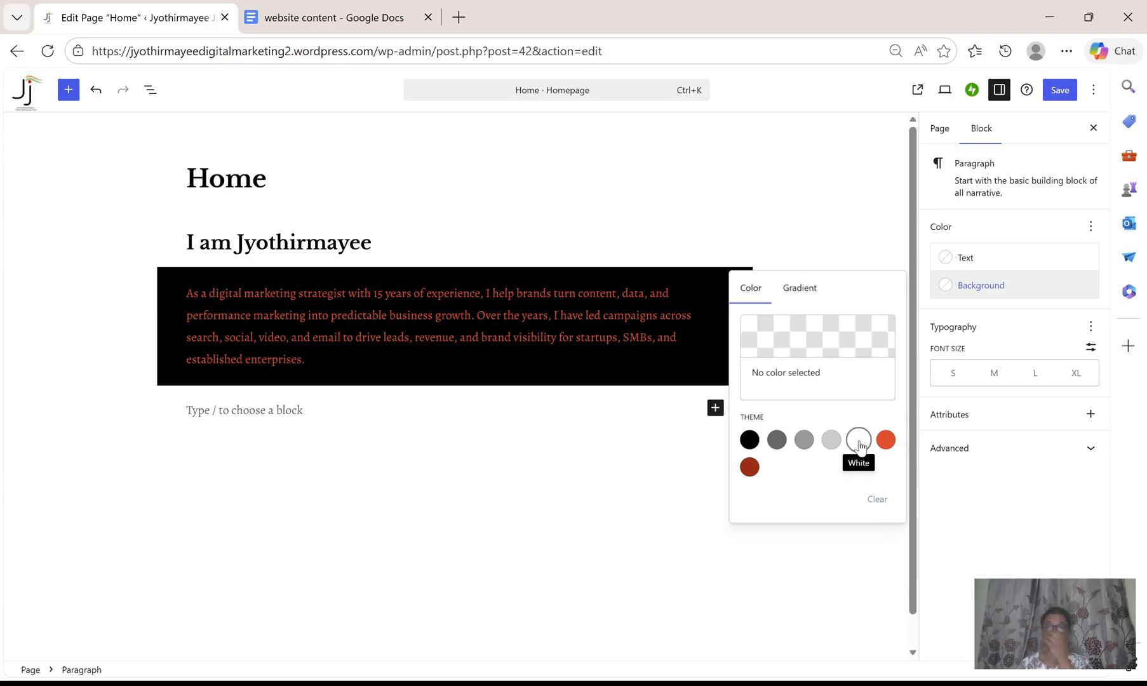
pyautogui.click(972, 287)
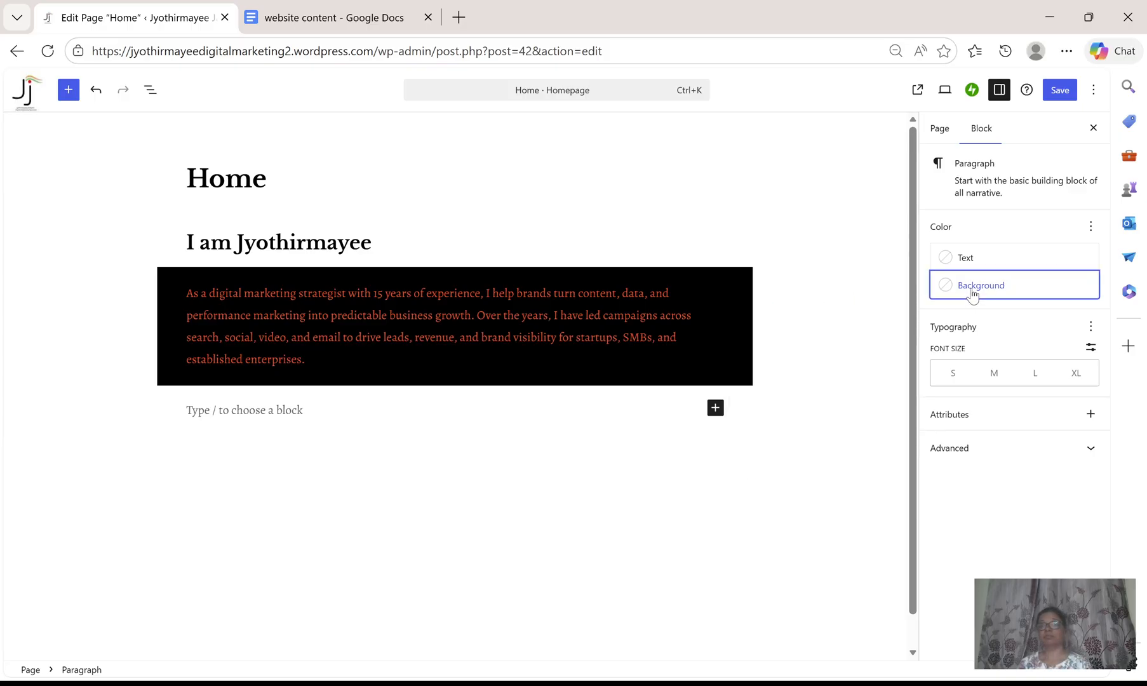
pyautogui.click(972, 294)
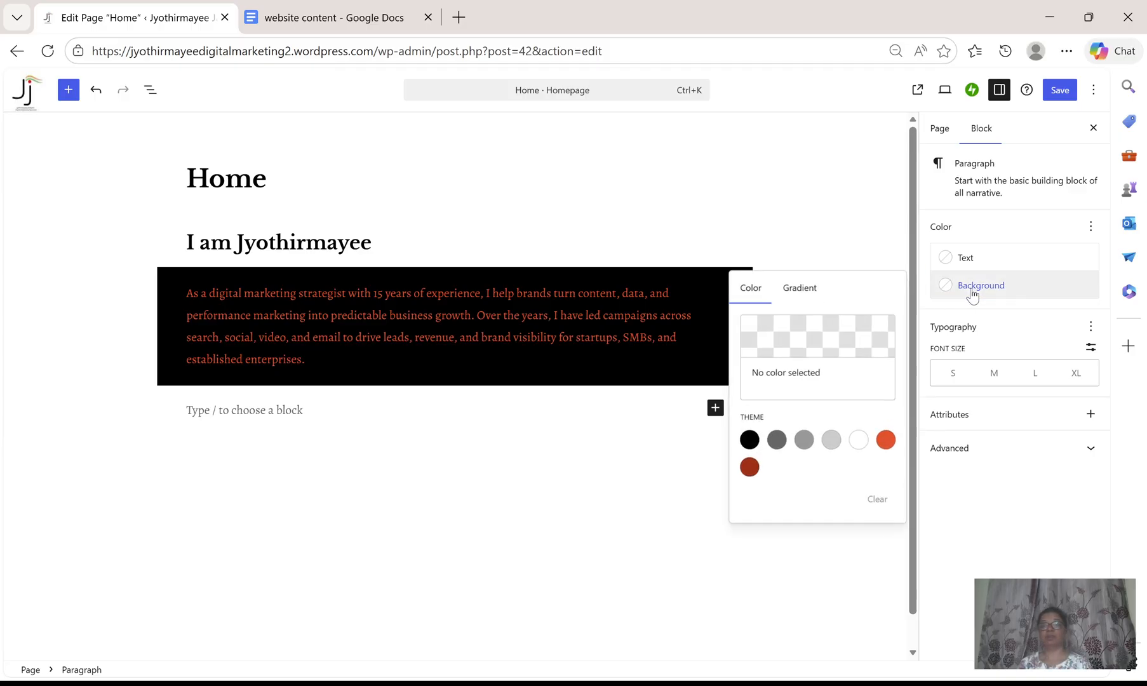
pyautogui.click(798, 348)
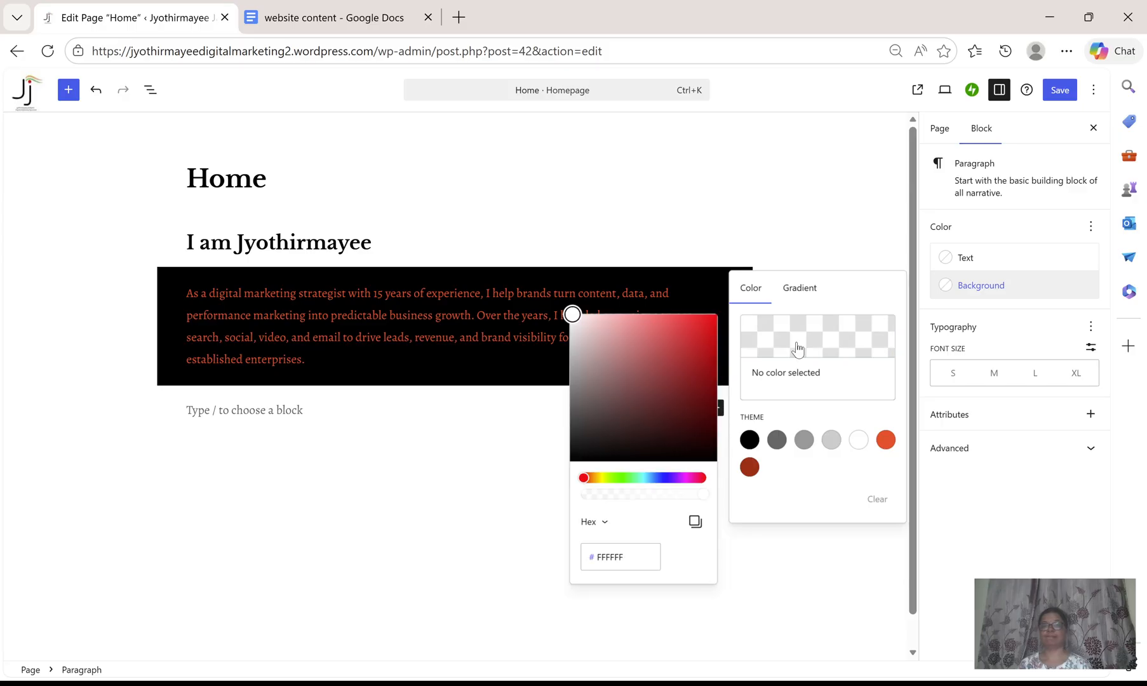
pyautogui.click(797, 348)
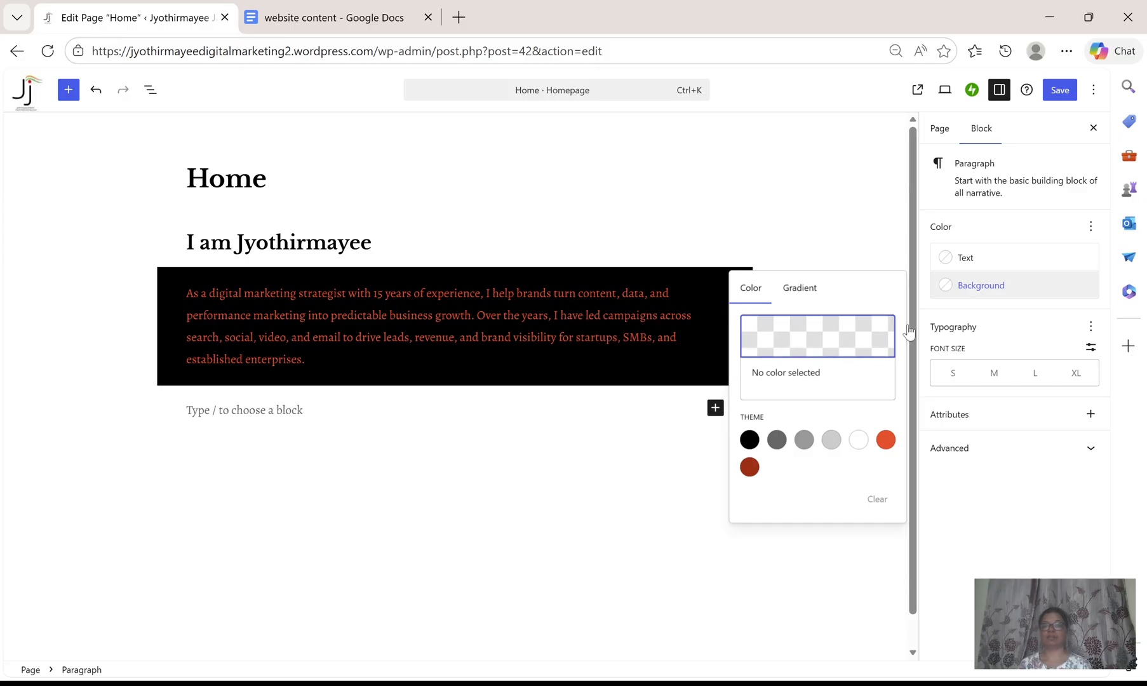
pyautogui.click(1088, 291)
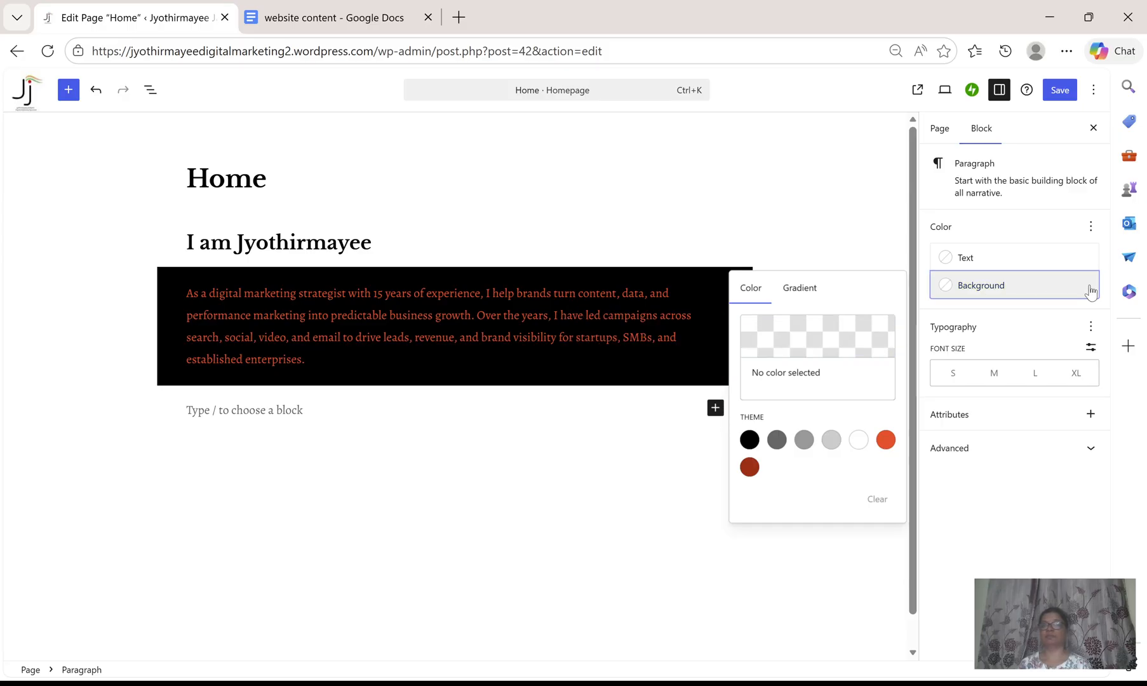
pyautogui.click(943, 292)
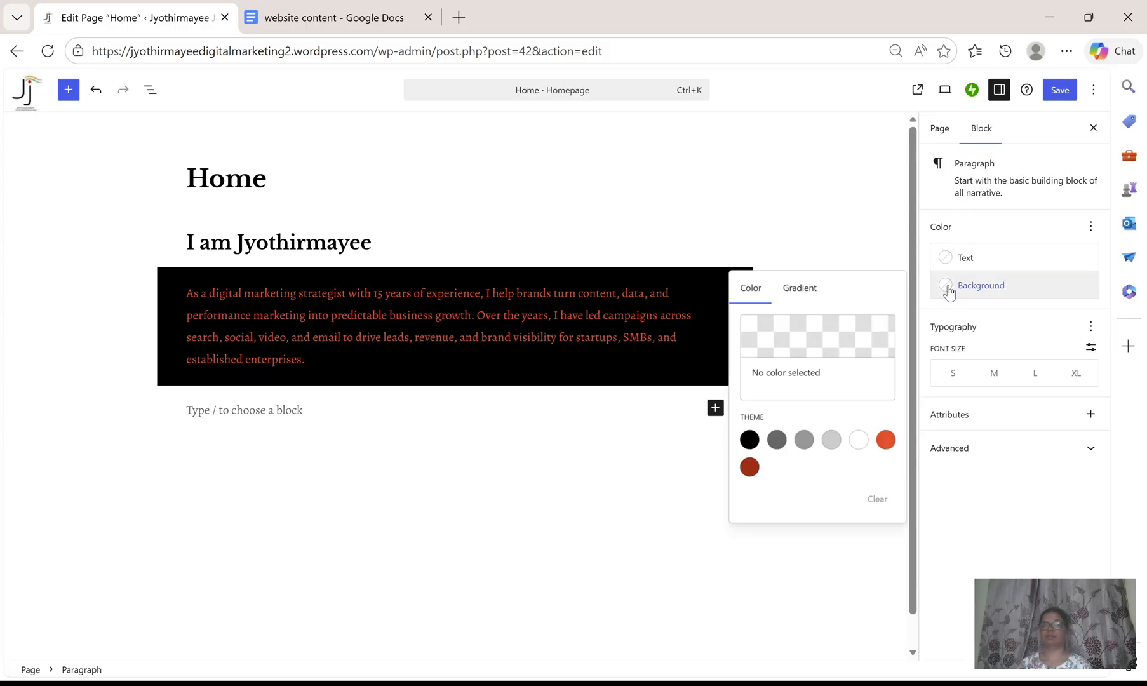
pyautogui.click(800, 290)
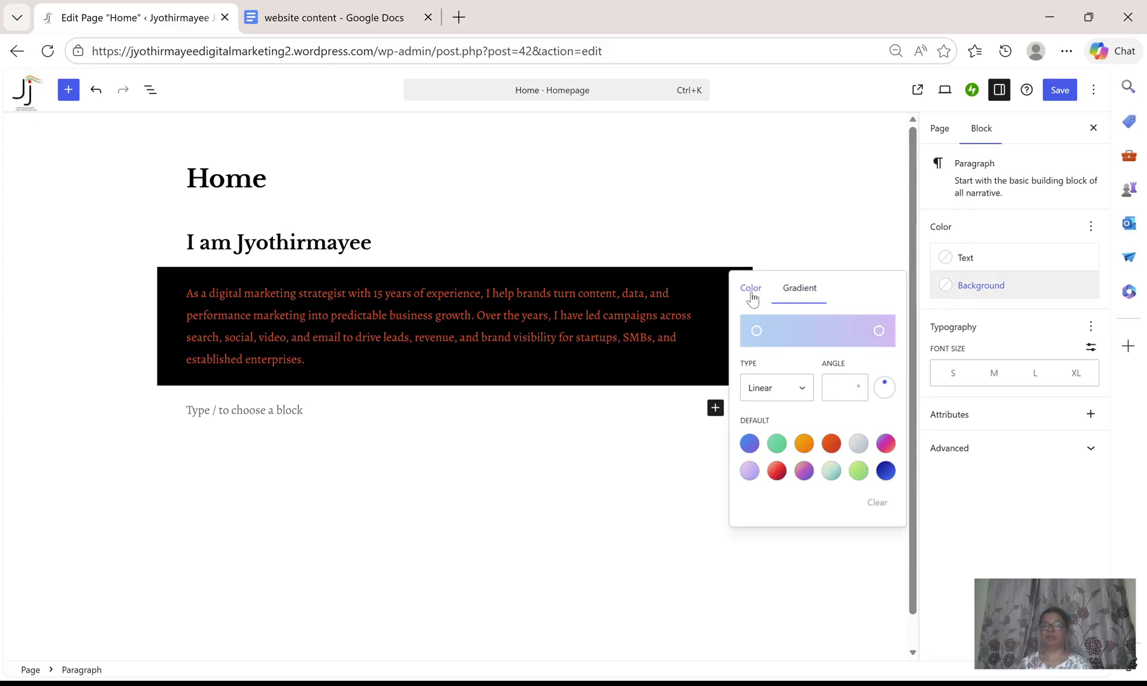
pyautogui.click(752, 294)
pyautogui.click(857, 438)
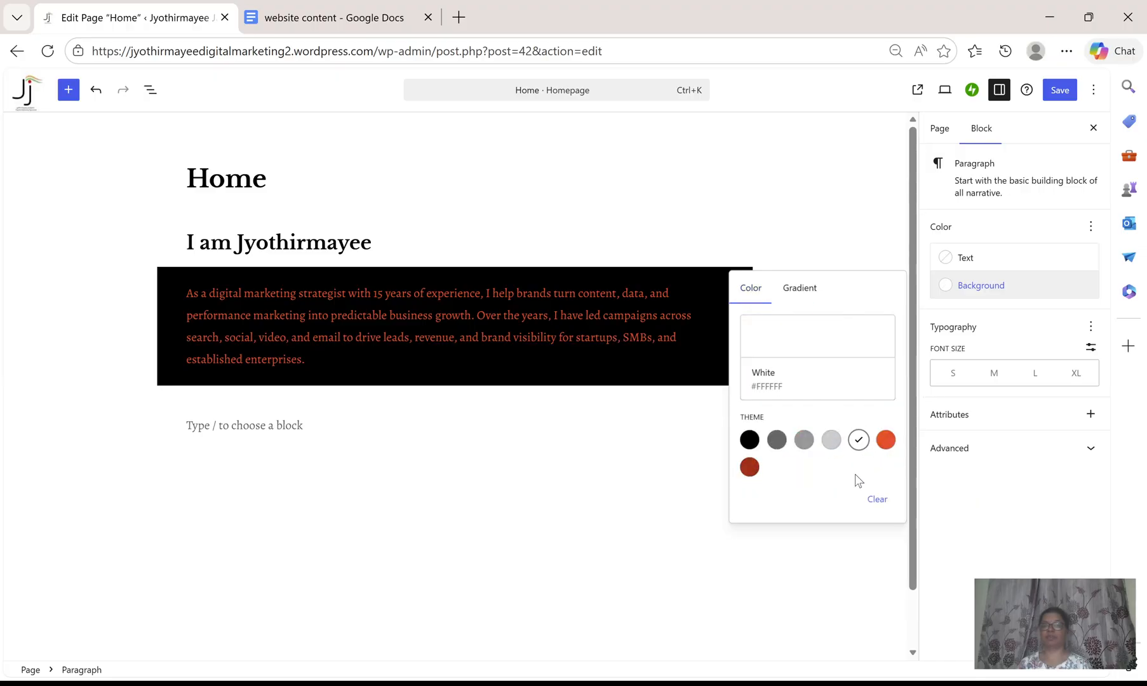
pyautogui.click(879, 500)
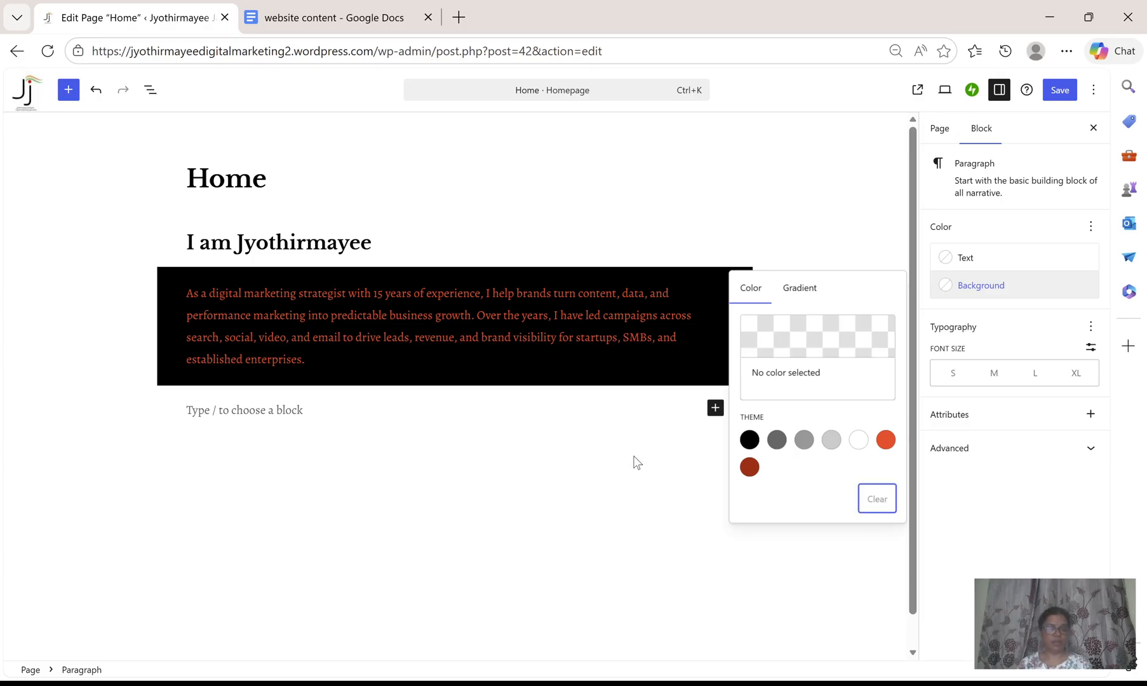
# Undo the red text colour and black background applied to the About Me paragraph.
pyautogui.hotkey('ctrl', 'z')
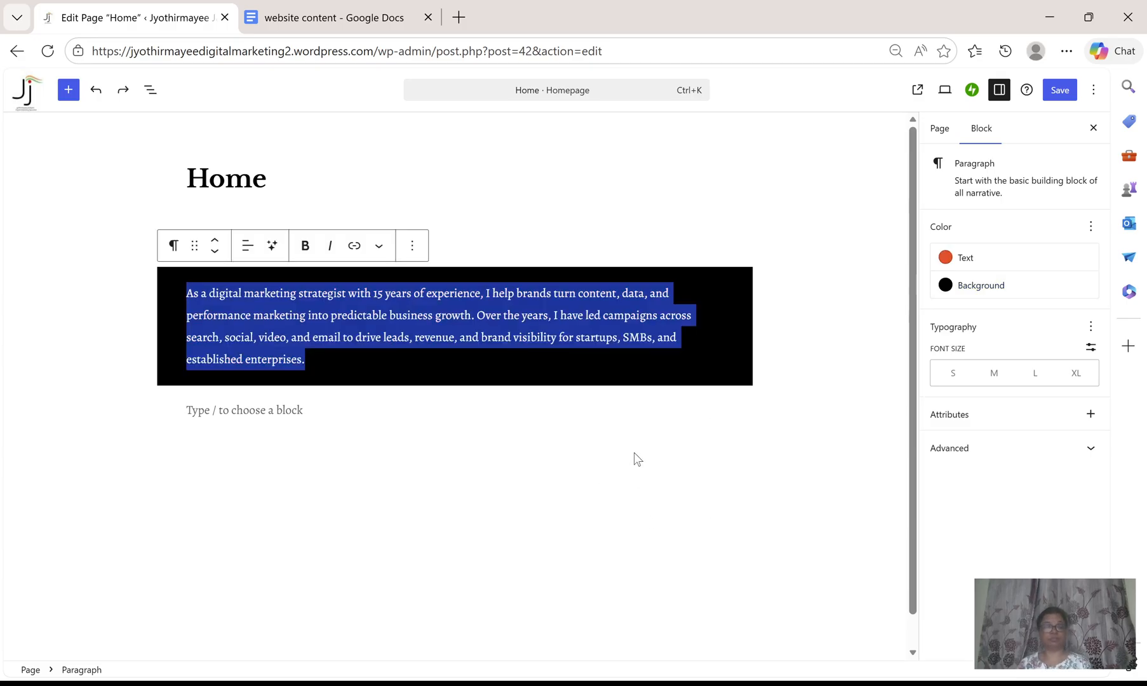
pyautogui.hotkey('ctrl', 'z')
pyautogui.click(740, 325)
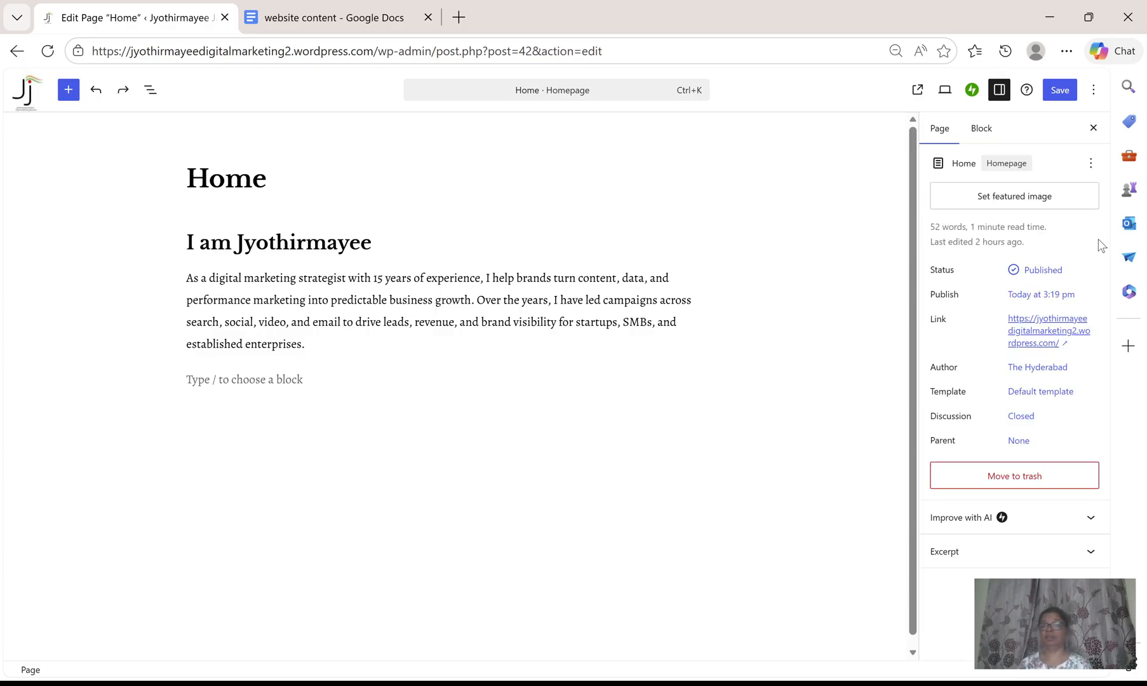
# Select the whole About Me paragraph and set its font size to L.
pyautogui.click(598, 321)
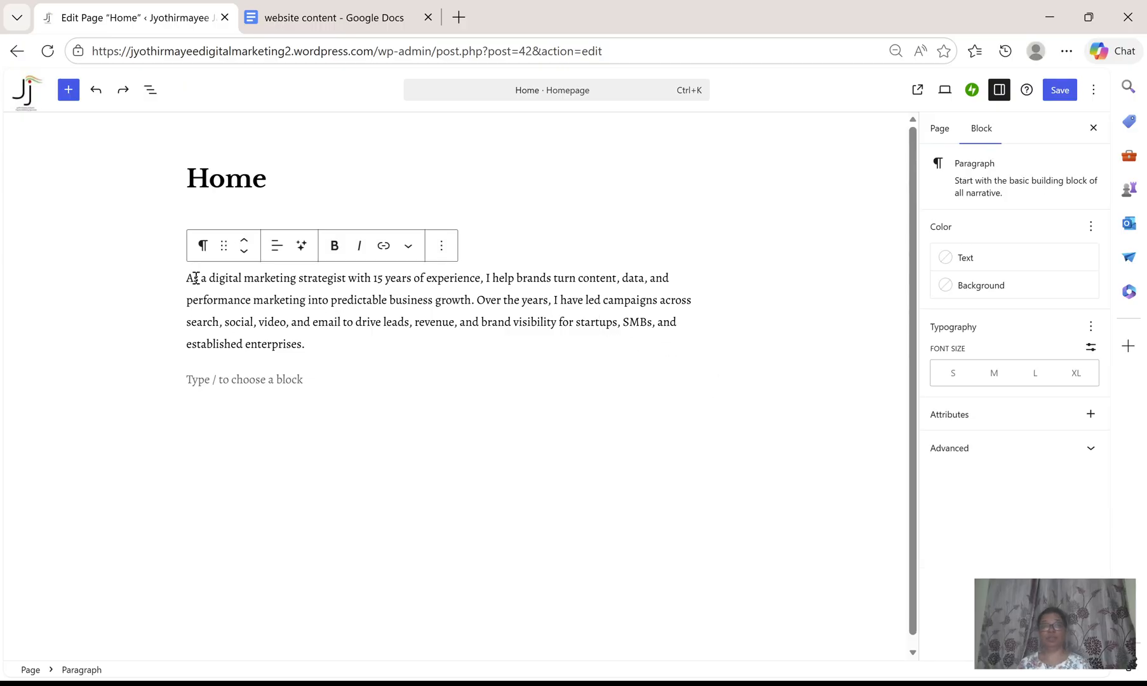
pyautogui.moveTo(189, 280); pyautogui.dragTo(683, 339)
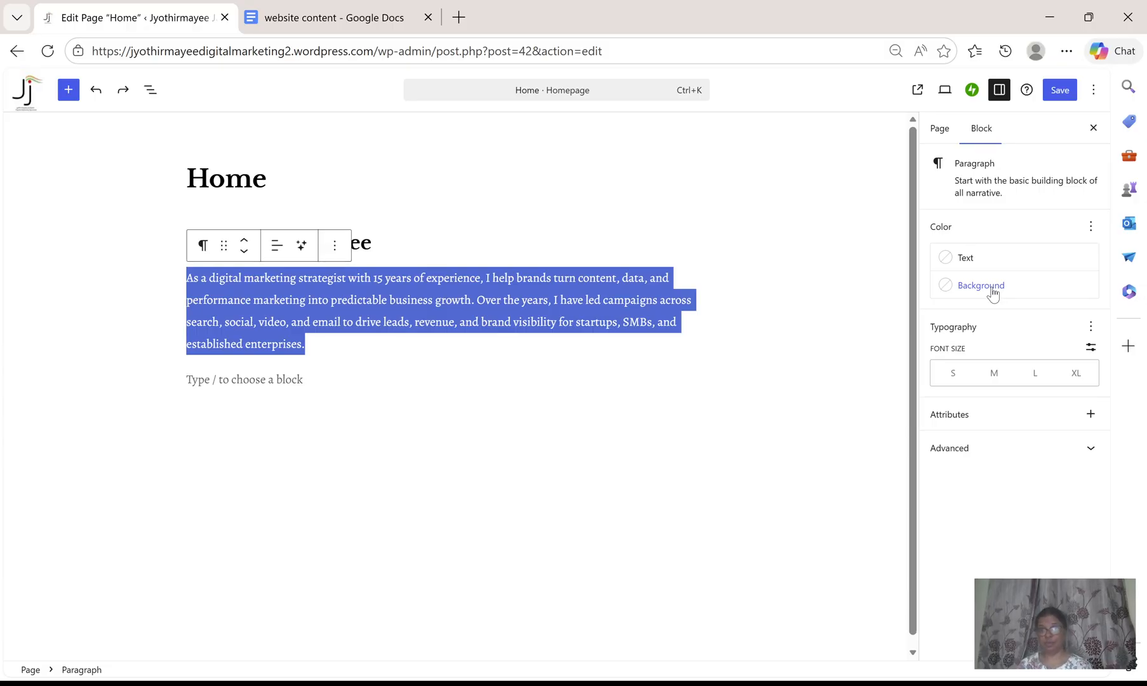
pyautogui.click(606, 323)
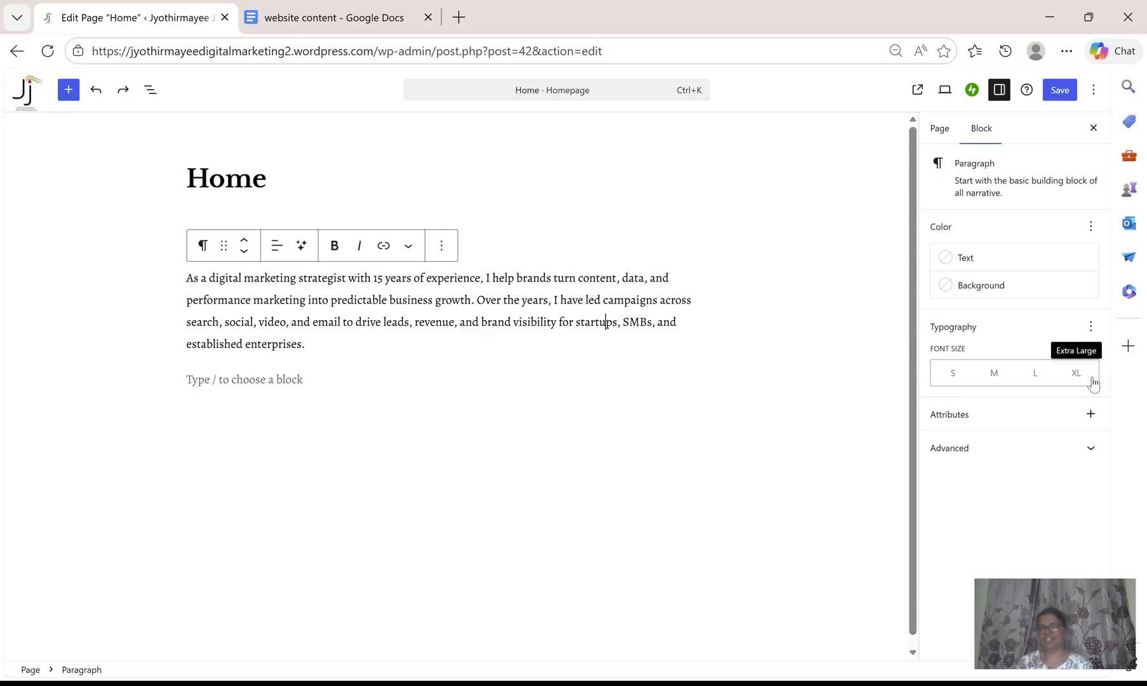
pyautogui.moveTo(188, 286); pyautogui.dragTo(308, 348)
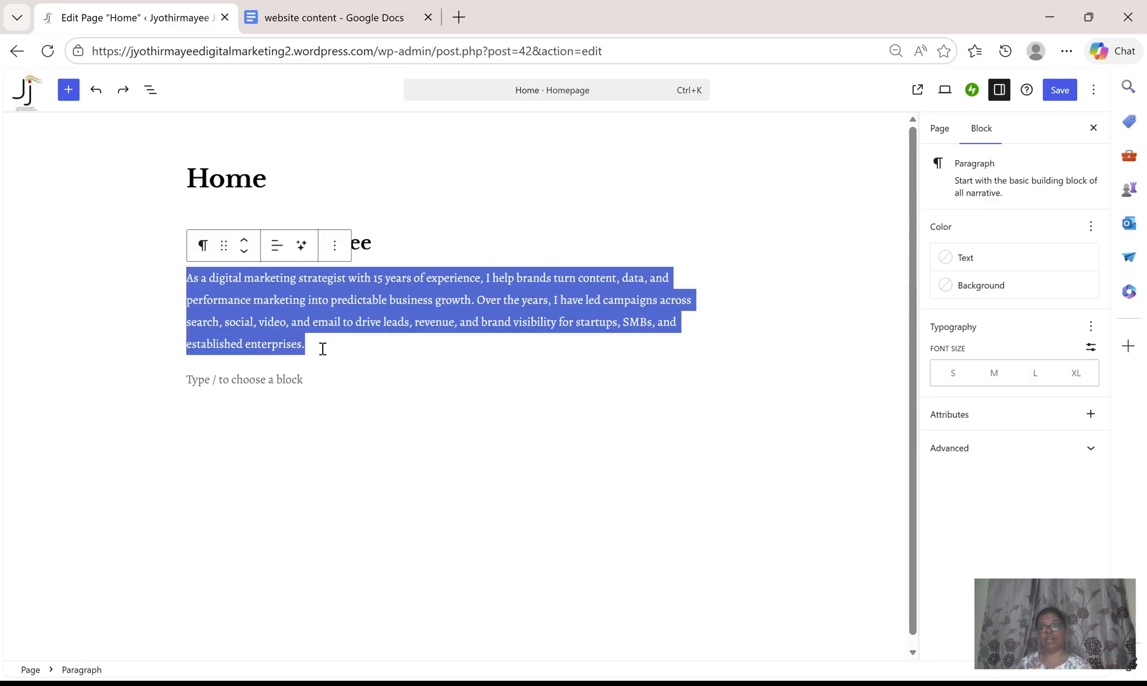
pyautogui.click(953, 378)
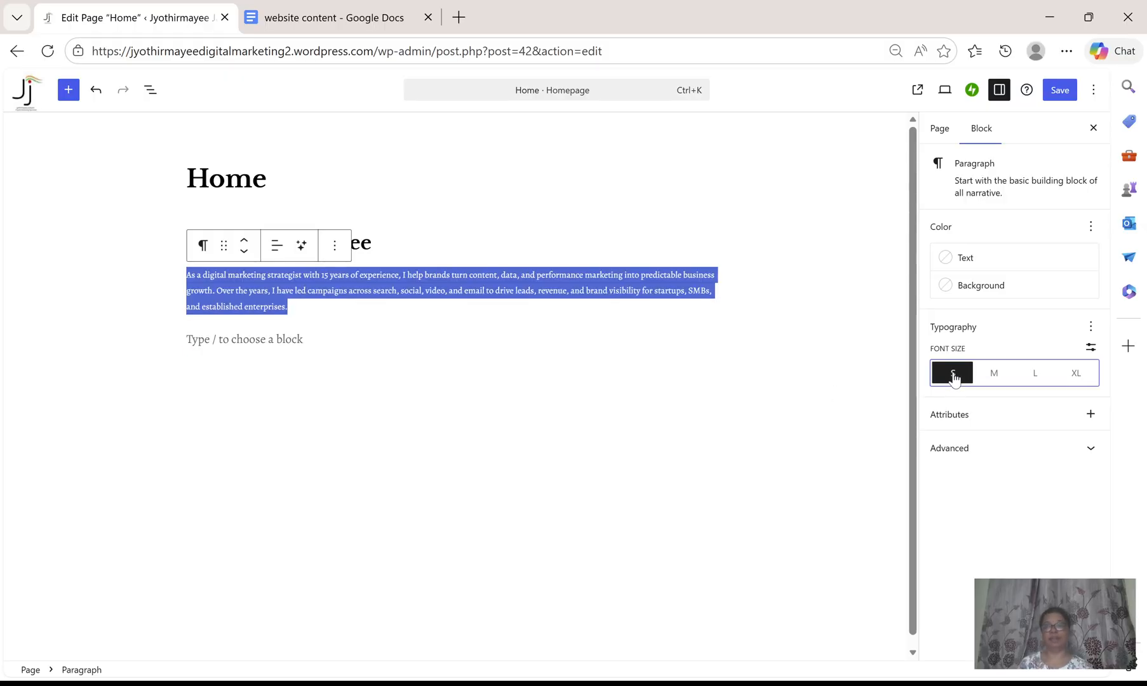
pyautogui.click(994, 376)
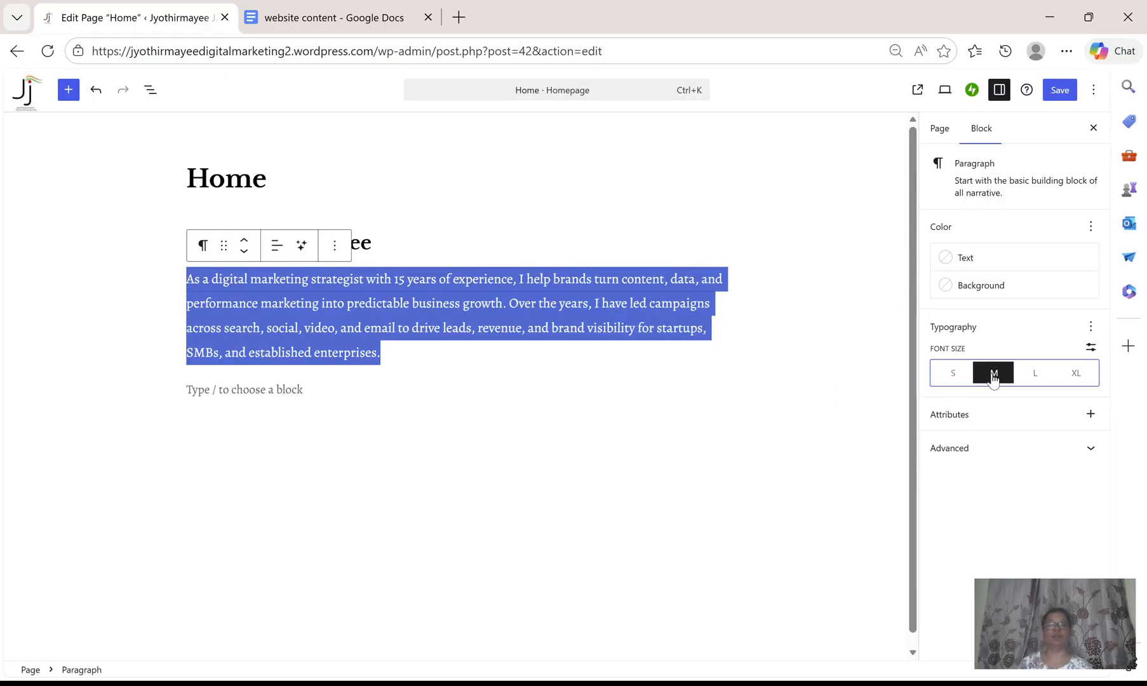
pyautogui.click(1034, 375)
pyautogui.click(1077, 377)
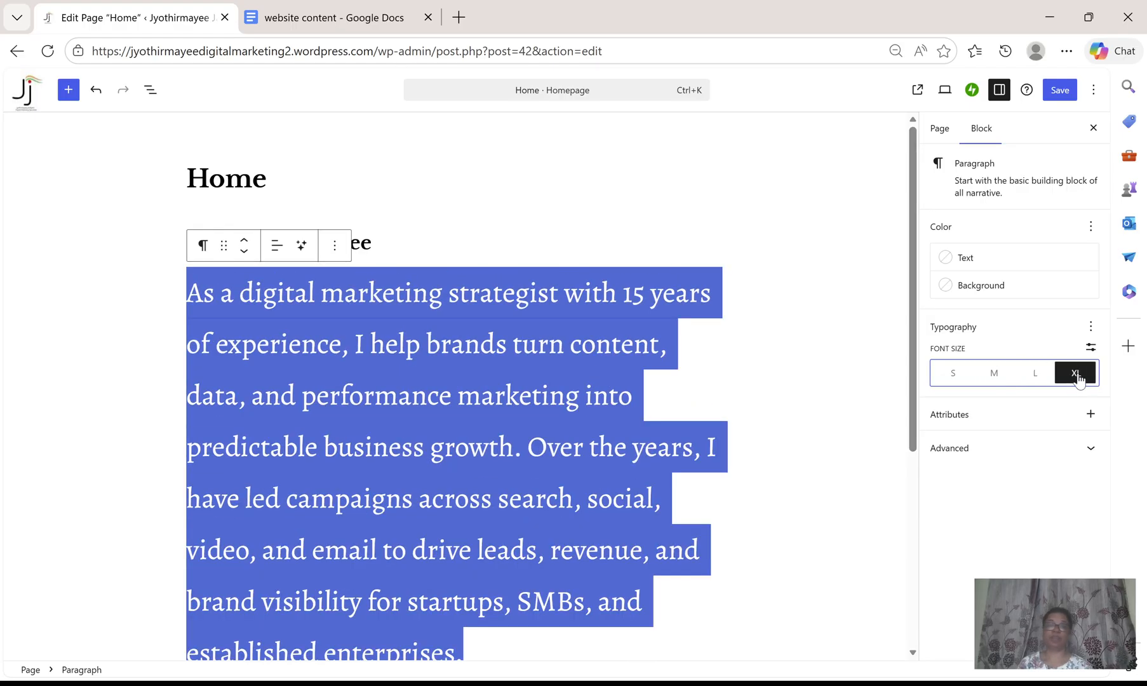
pyautogui.click(1039, 377)
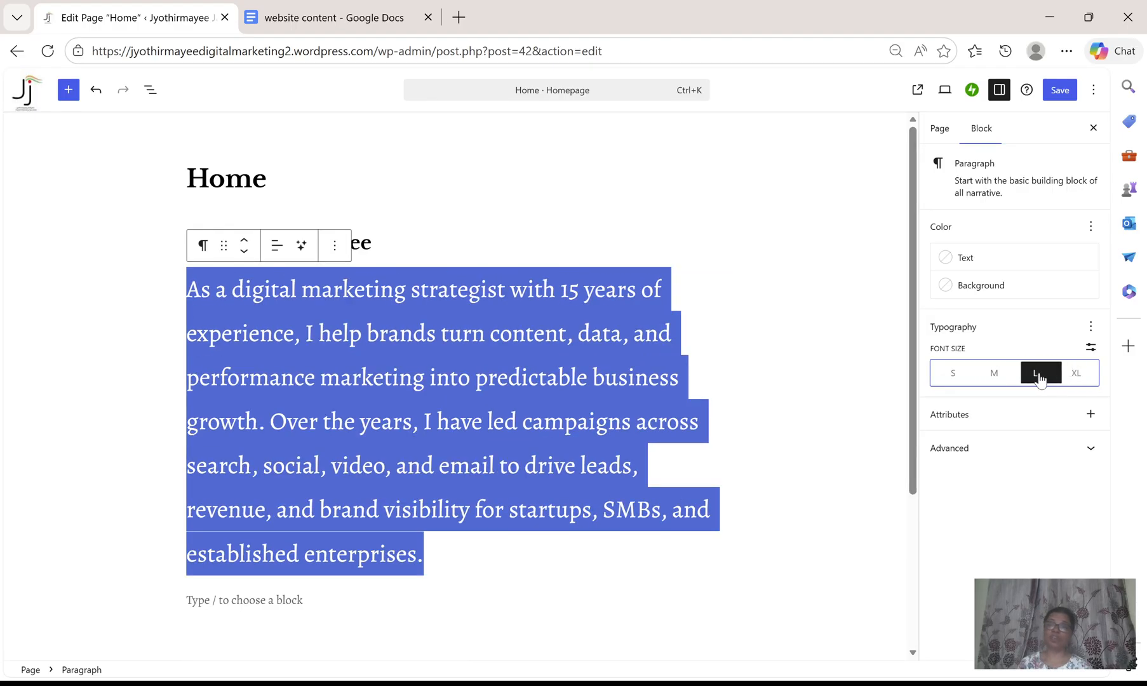
pyautogui.click(992, 376)
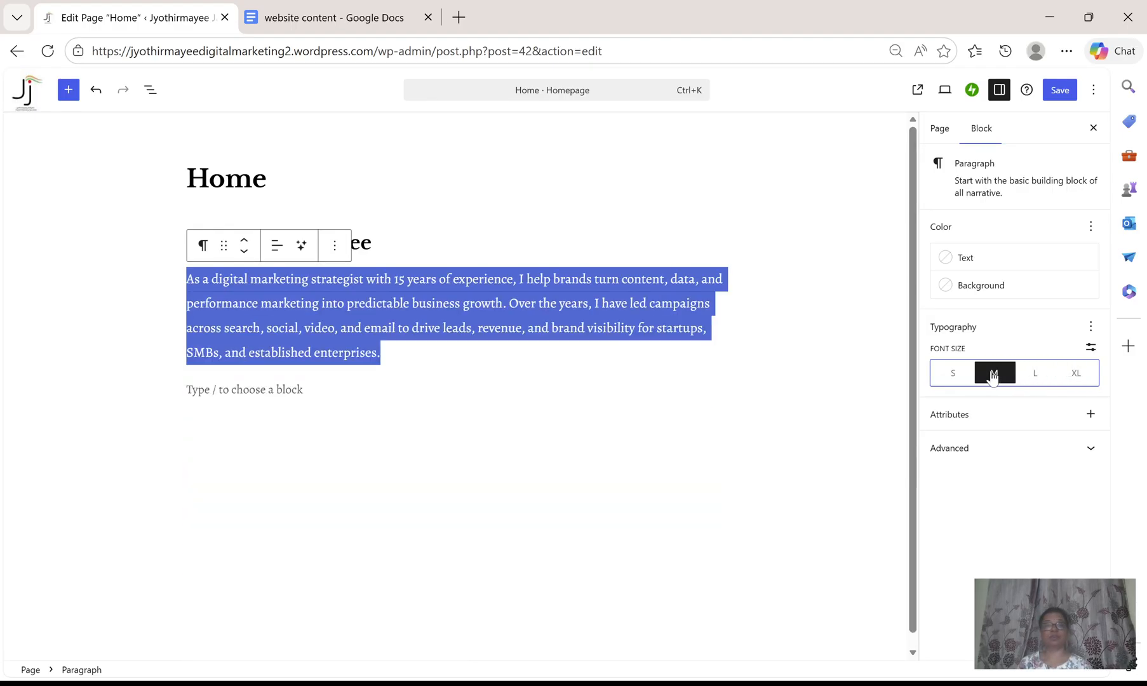
pyautogui.click(1035, 377)
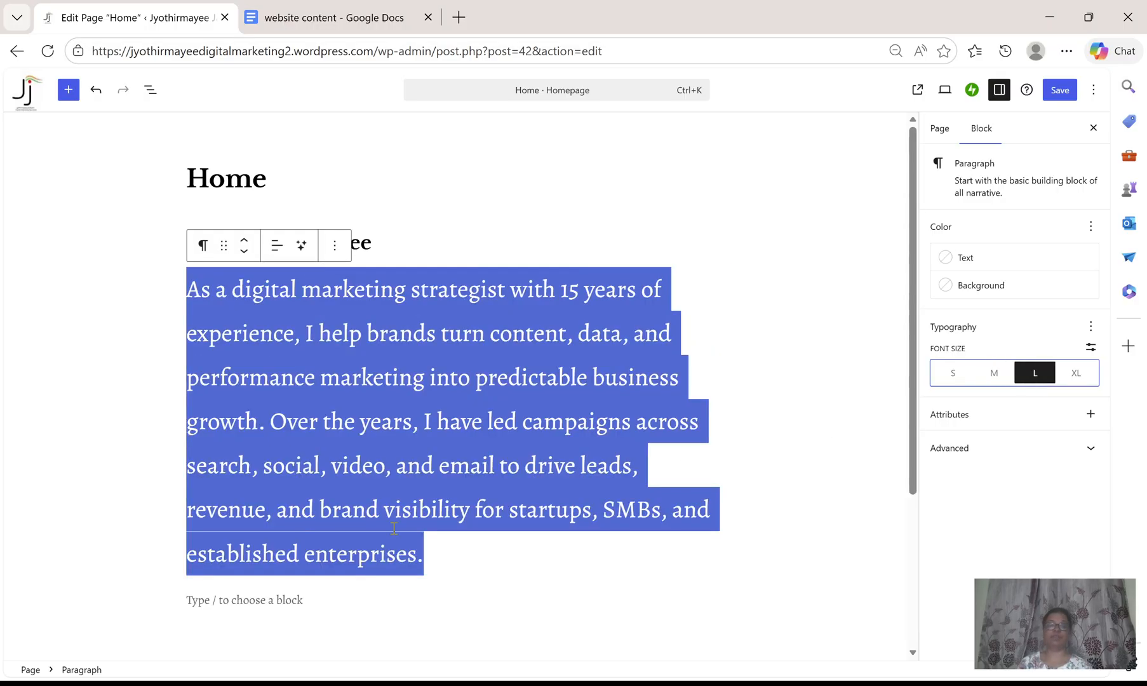
pyautogui.click(468, 580)
pyautogui.click(462, 554)
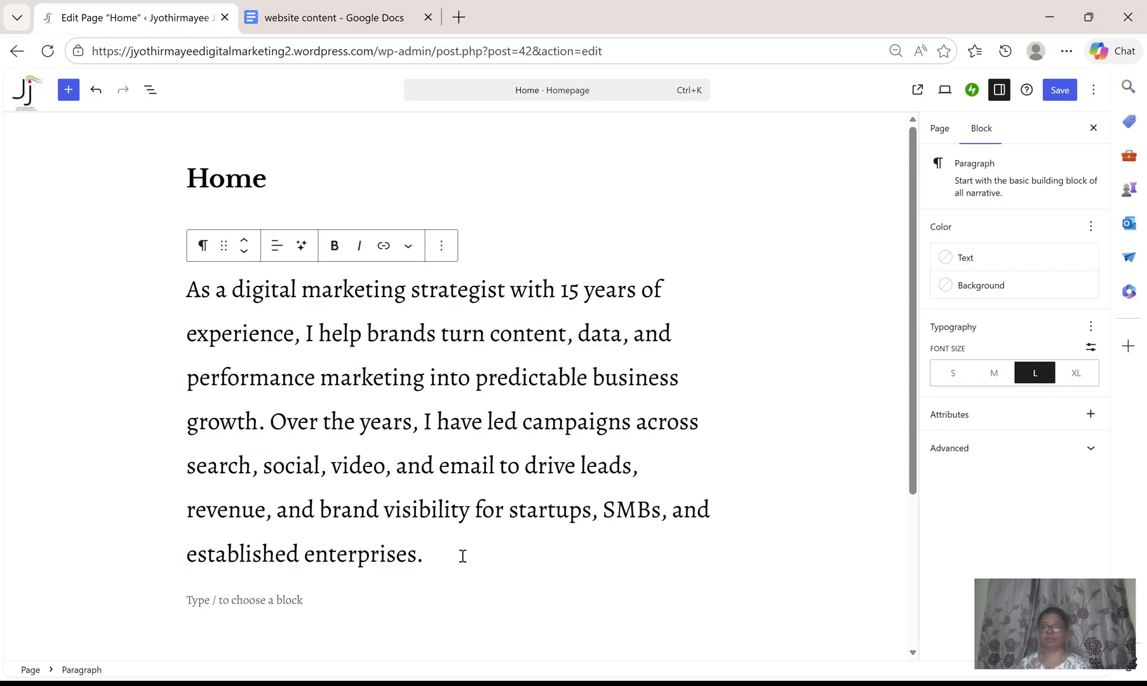
# Copy the core strengths paragraph from the website content document and paste it into a new block below the first paragraph.
pyautogui.press('Return')
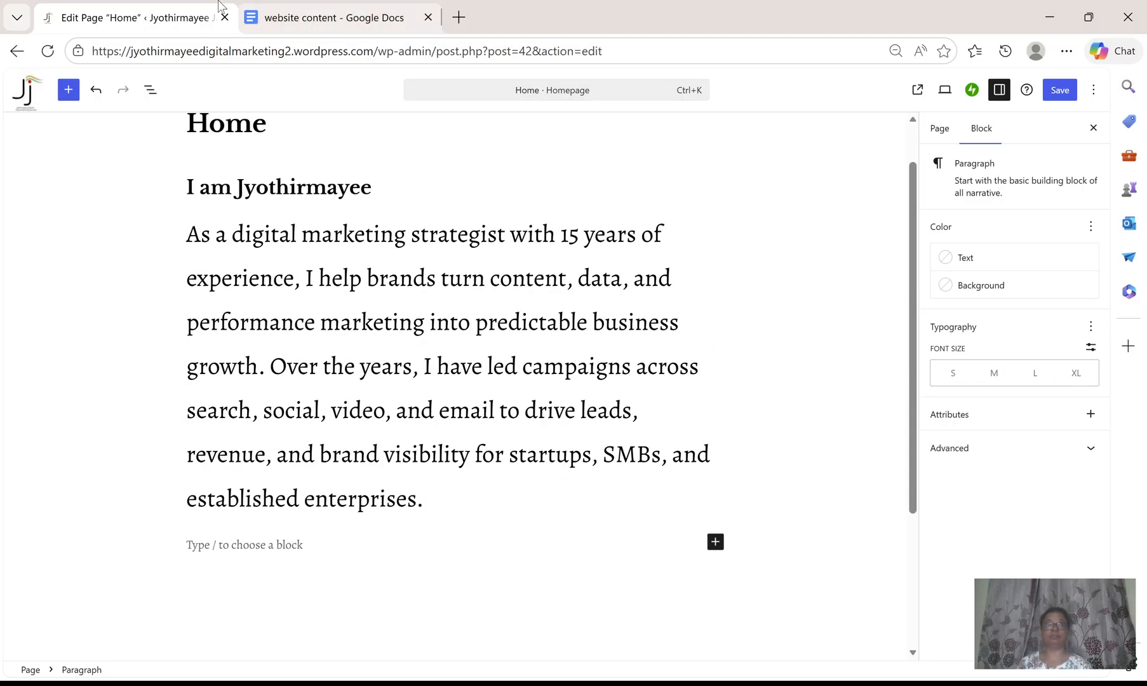
pyautogui.hotkey('ctrl', 'Tab')
pyautogui.scroll(-4, 309, 288)
pyautogui.moveTo(280, 237); pyautogui.dragTo(743, 289)
pyautogui.hotkey('ctrl', 'c')
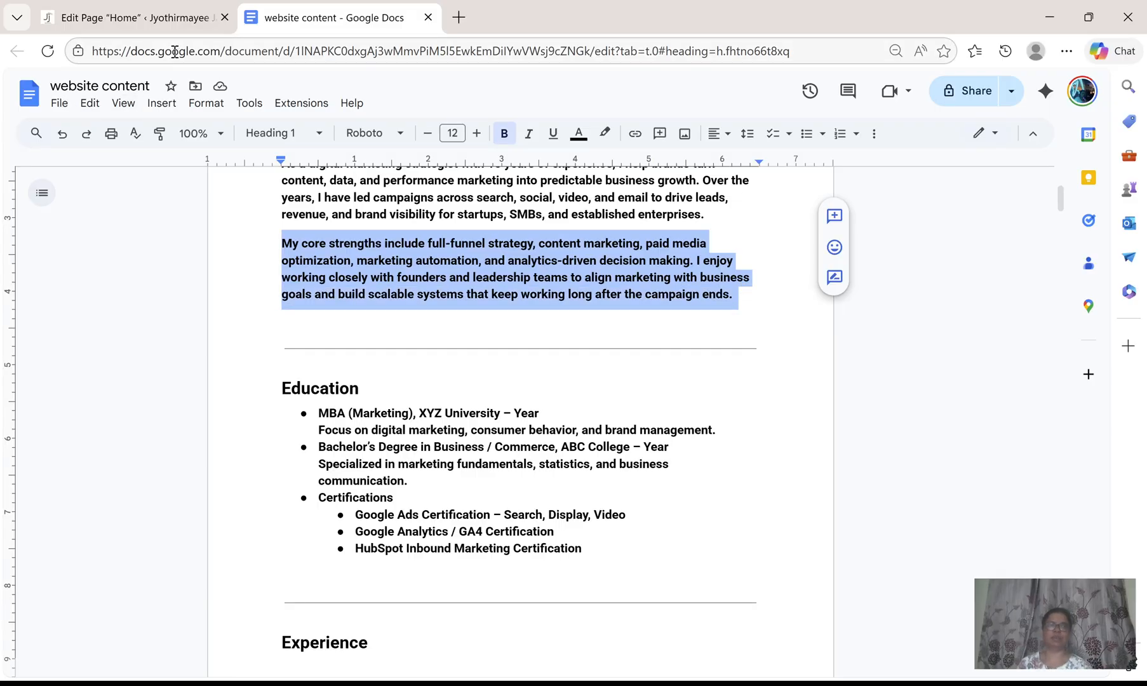
pyautogui.click(158, 21)
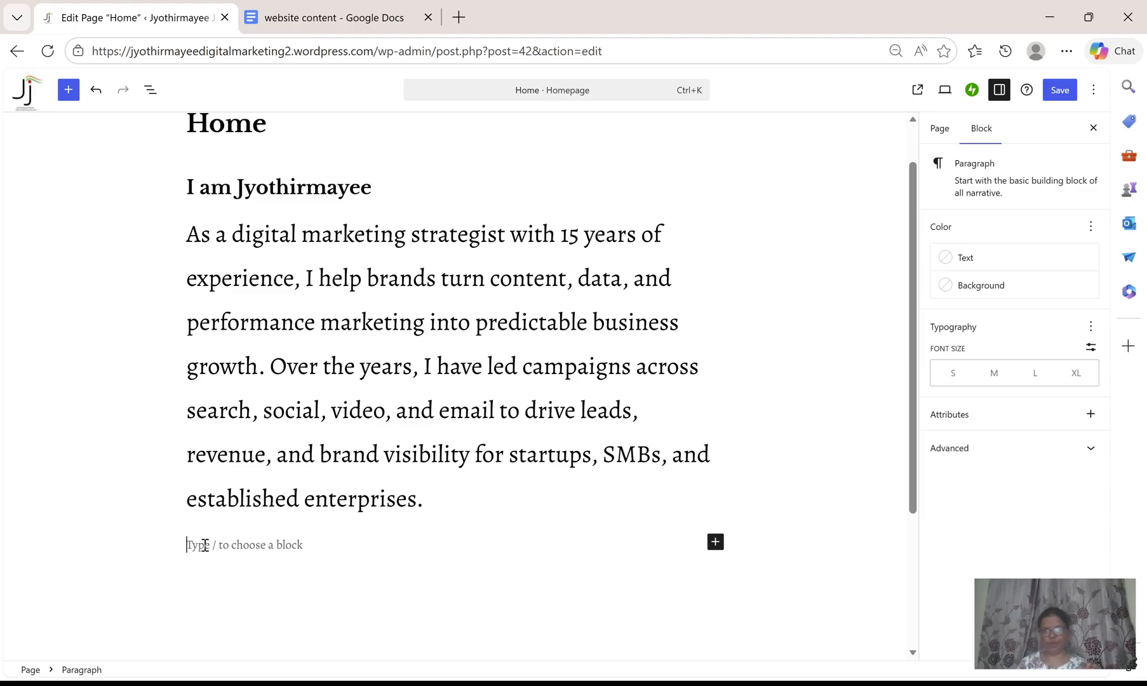
pyautogui.hotkey('ctrl', 'v')
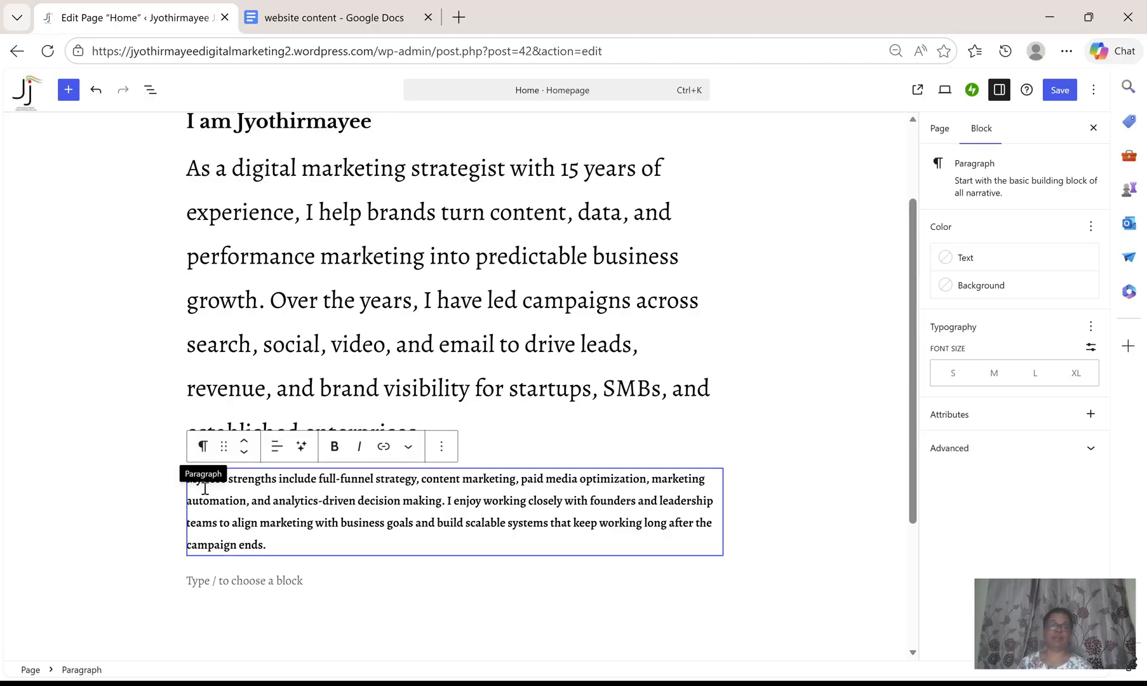
# Select the pasted core strengths paragraph and set its font size to L.
pyautogui.tripleClick(230, 508)
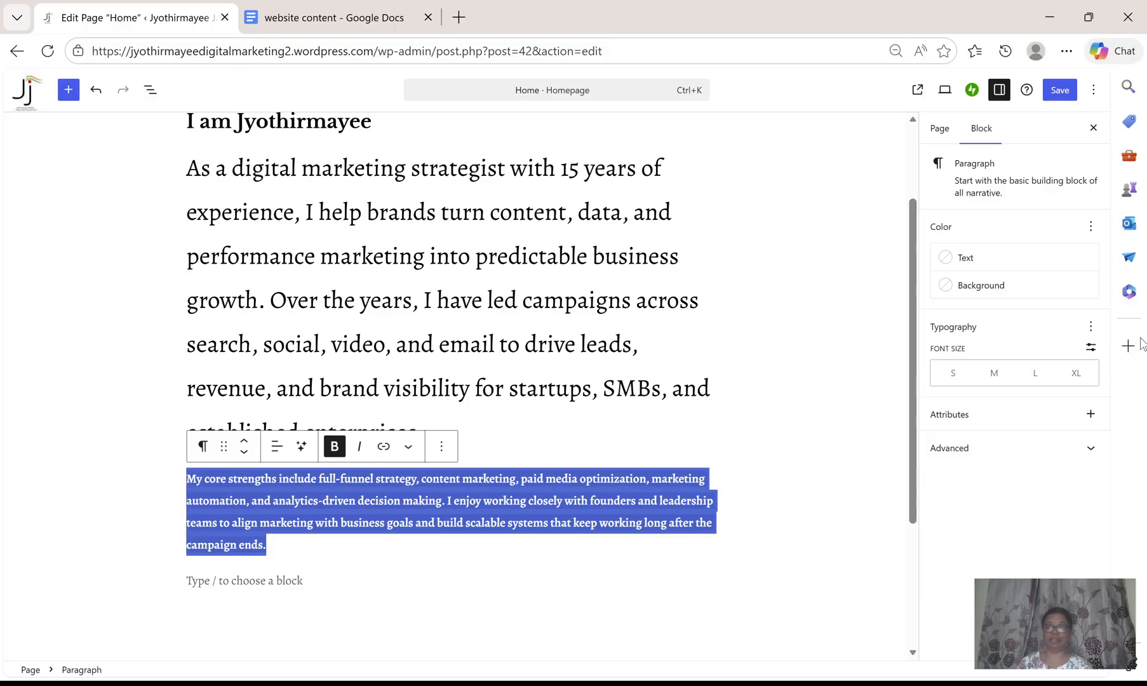
pyautogui.click(1035, 374)
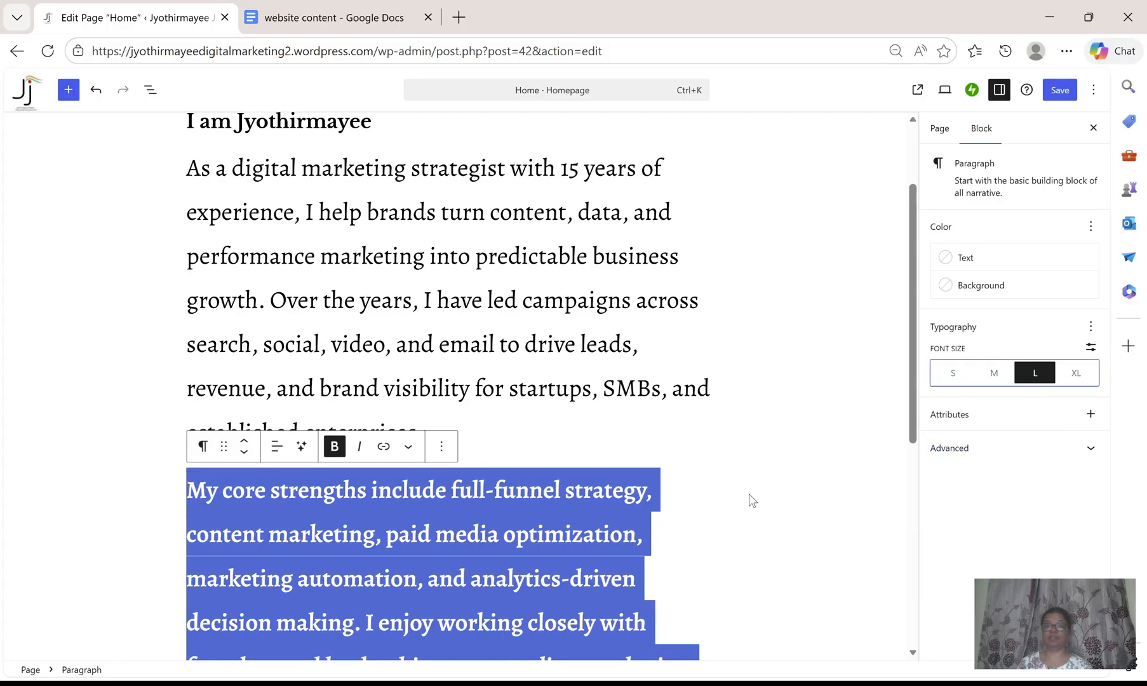
pyautogui.click(739, 487)
pyautogui.scroll(-1, 829, 495)
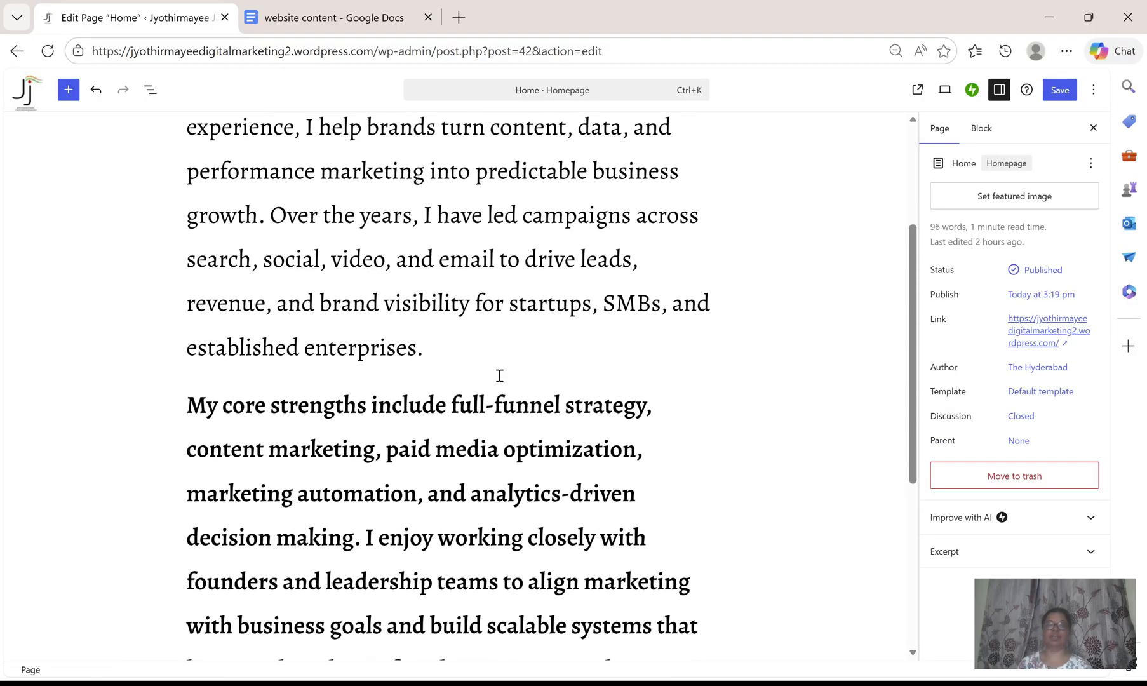
pyautogui.scroll(2, 507, 397)
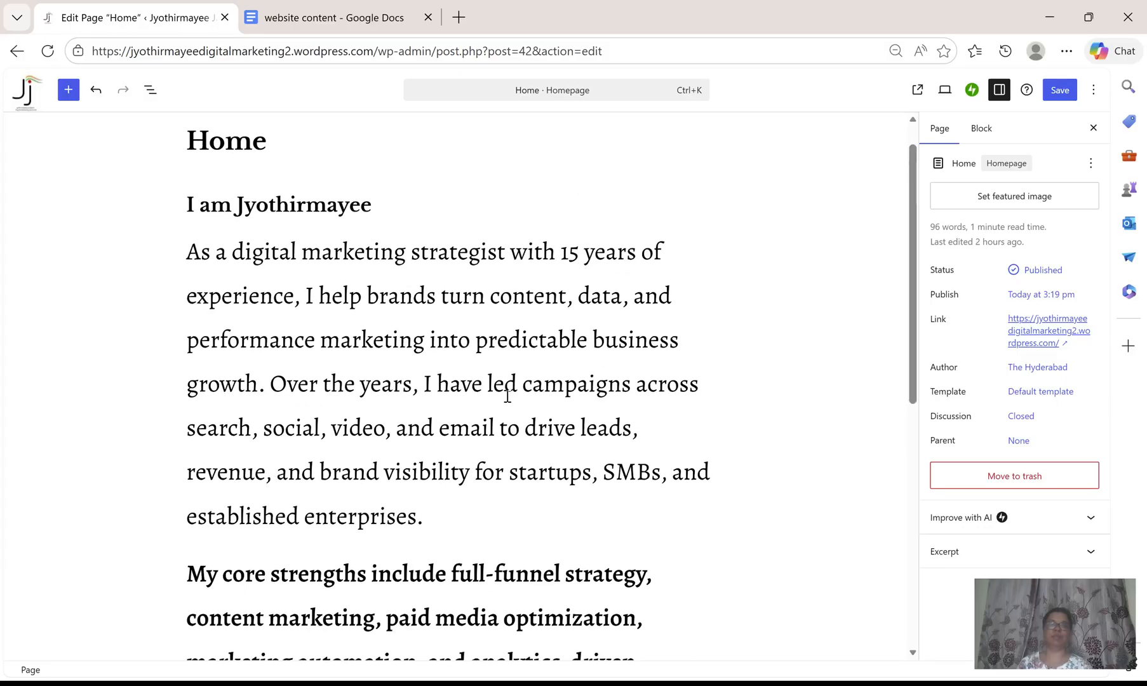
# Select the whole core strengths paragraph and remove its bold formatting.
pyautogui.scroll(-2, 506, 394)
pyautogui.moveTo(190, 398); pyautogui.dragTo(629, 395)
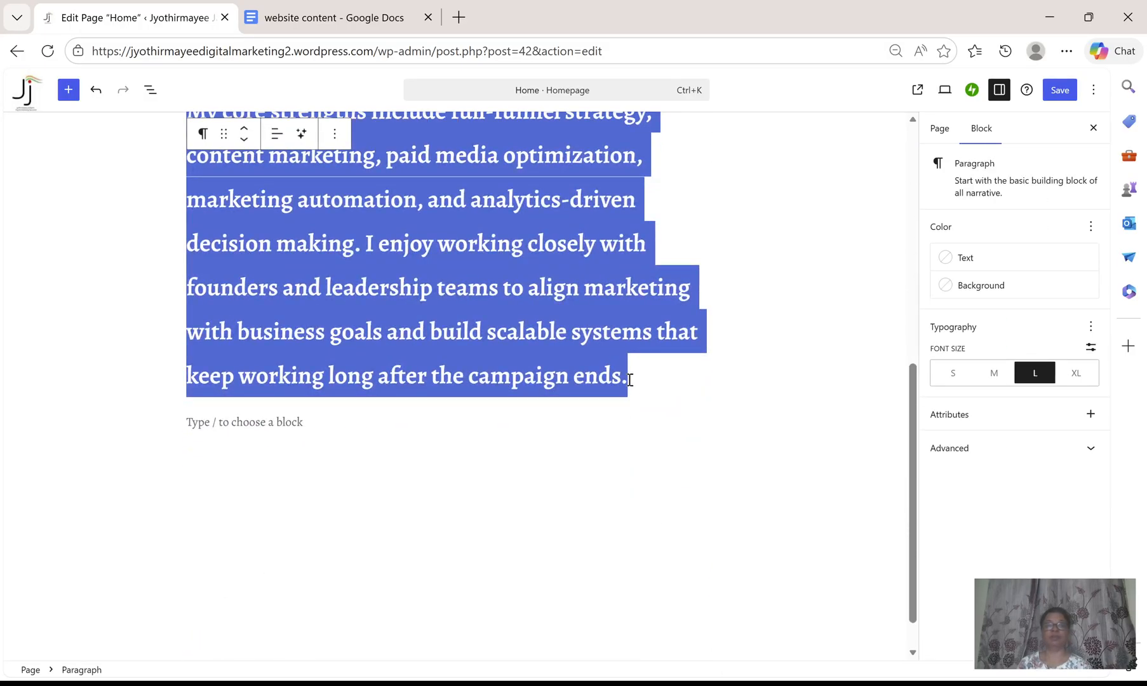
pyautogui.click(336, 133)
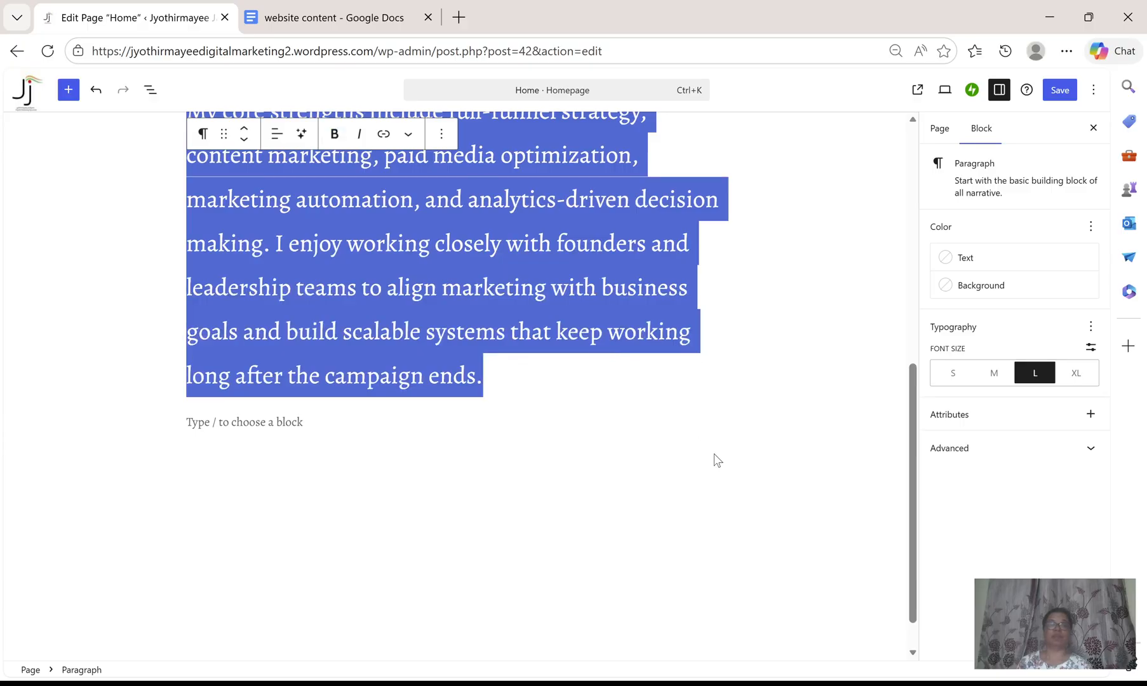
# Open the page's live view in a new tab and scroll through it, returning to the editor.
pyautogui.scroll(6, 714, 453)
pyautogui.click(749, 359)
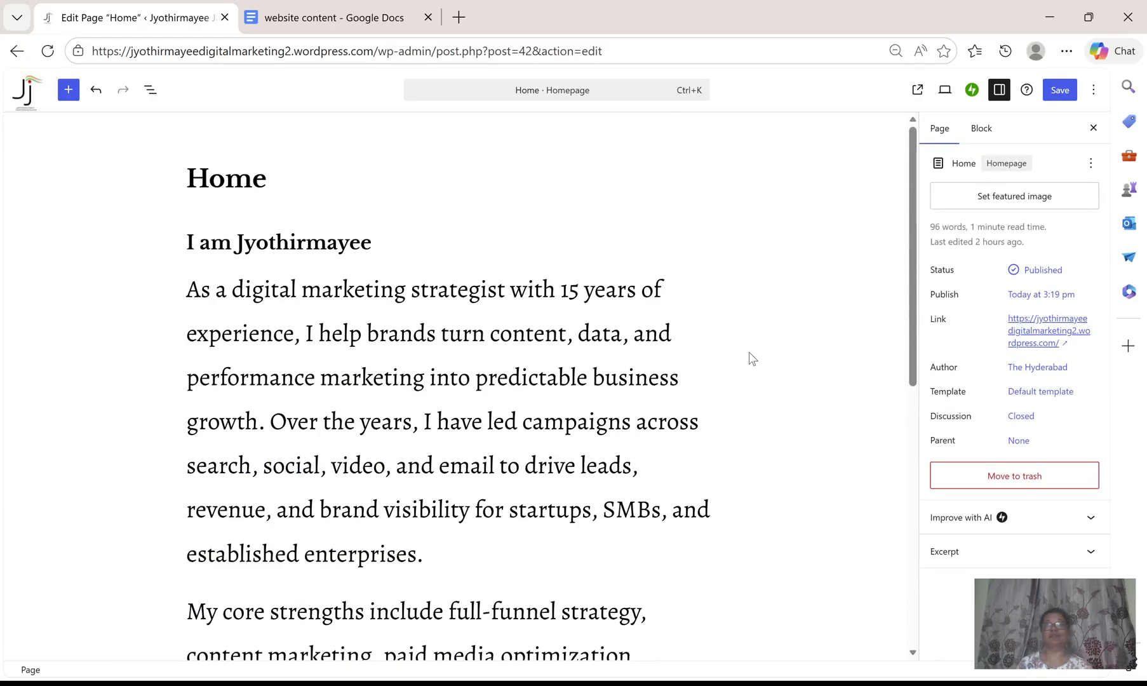
pyautogui.click(916, 94)
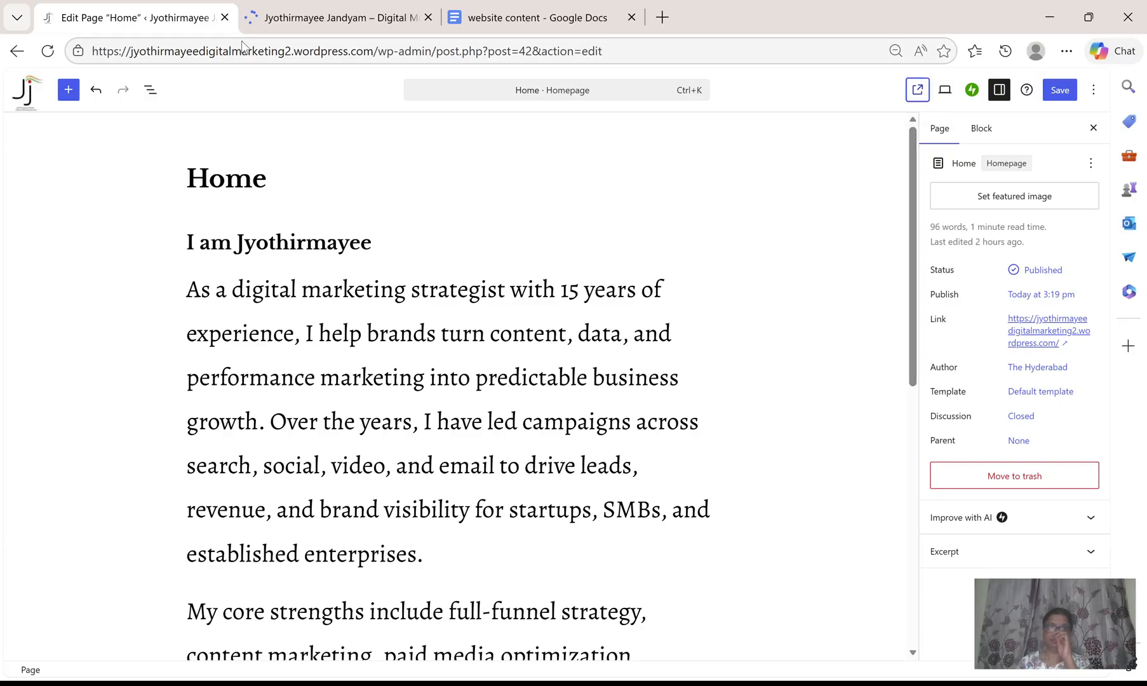
pyautogui.click(363, 20)
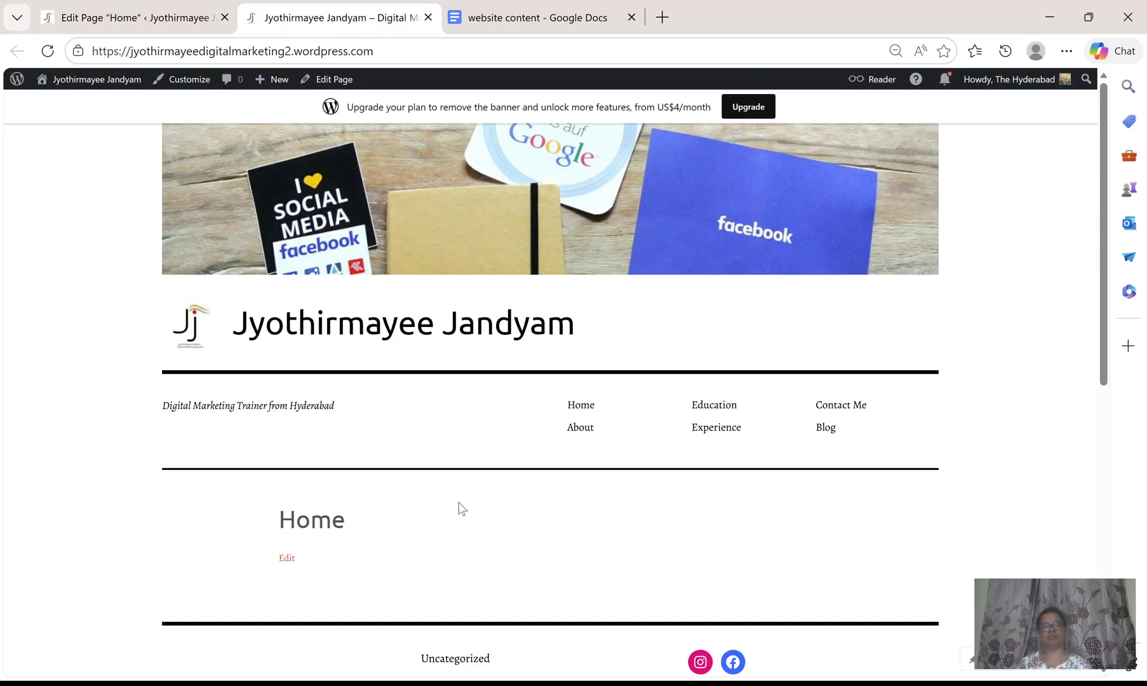
pyautogui.scroll(-6, 461, 507)
pyautogui.scroll(-4, 458, 501)
pyautogui.scroll(8, 458, 501)
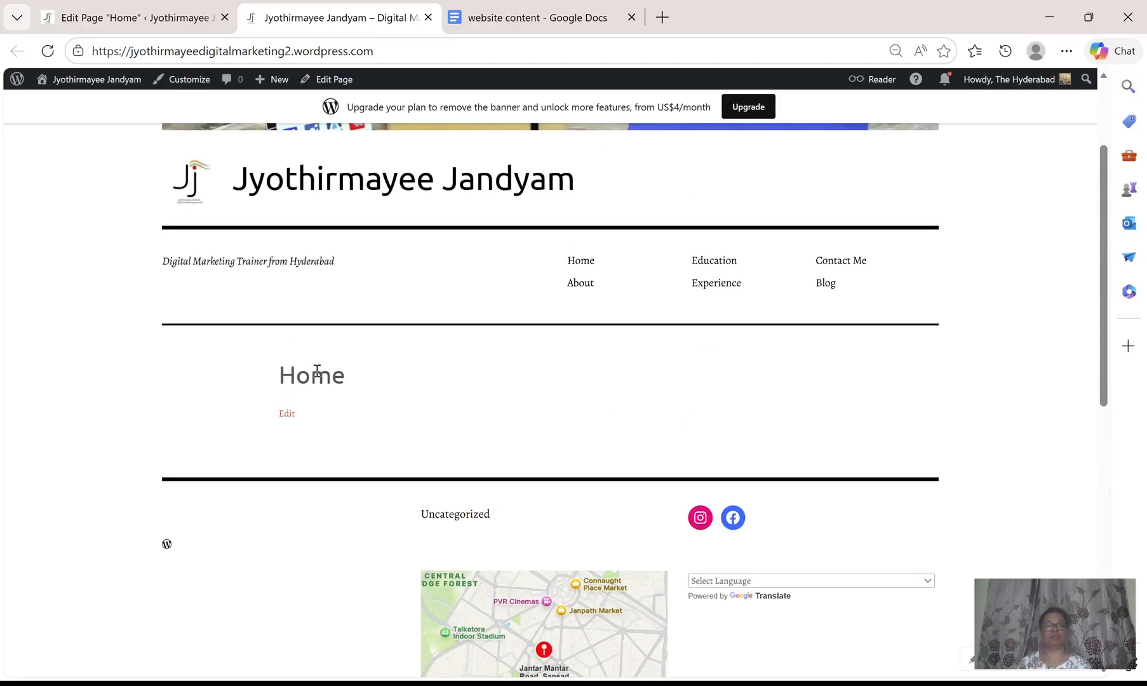
pyautogui.click(152, 18)
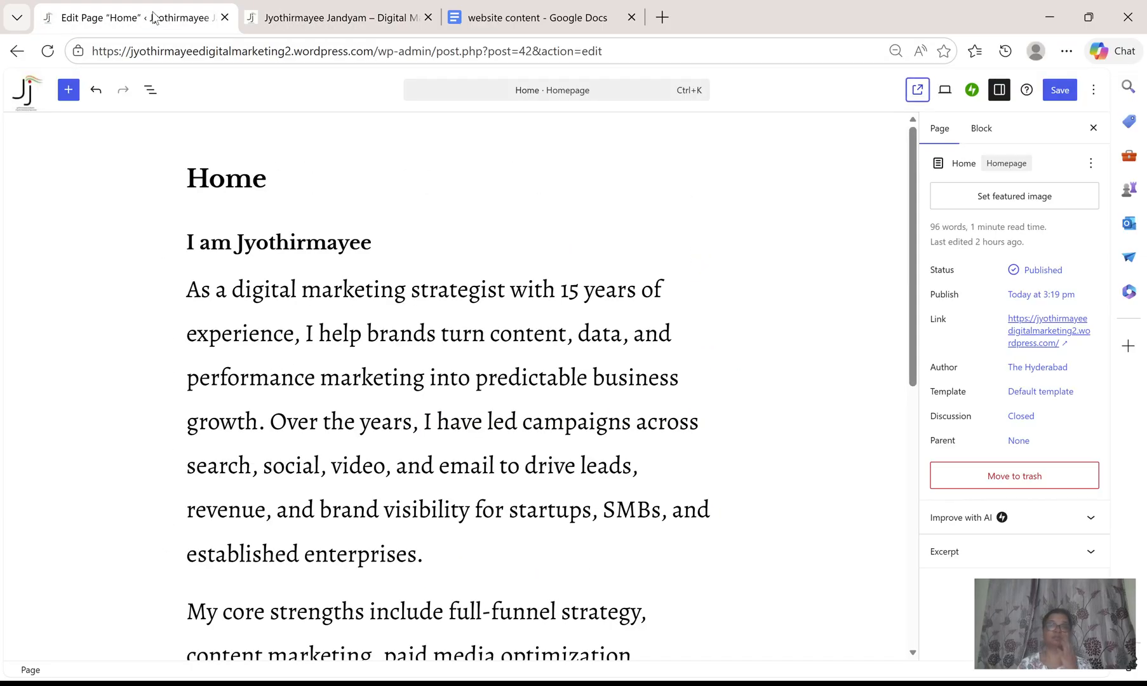
# Save the page updates and reload the live page tab.
pyautogui.click(1060, 90)
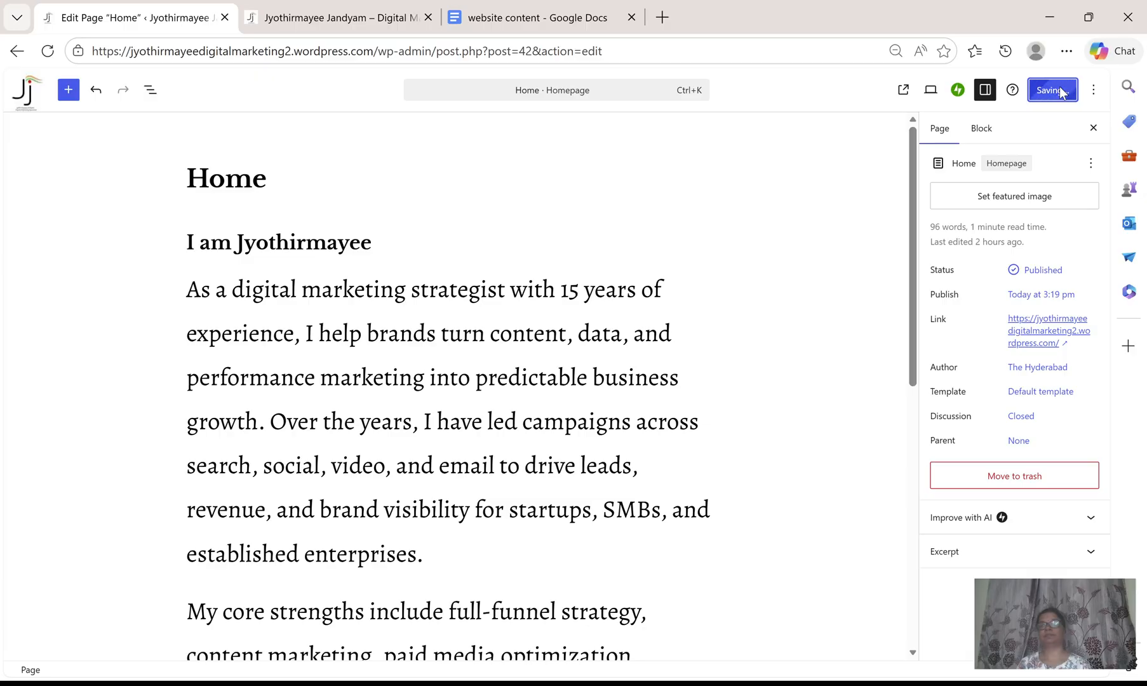
pyautogui.click(325, 19)
pyautogui.click(48, 51)
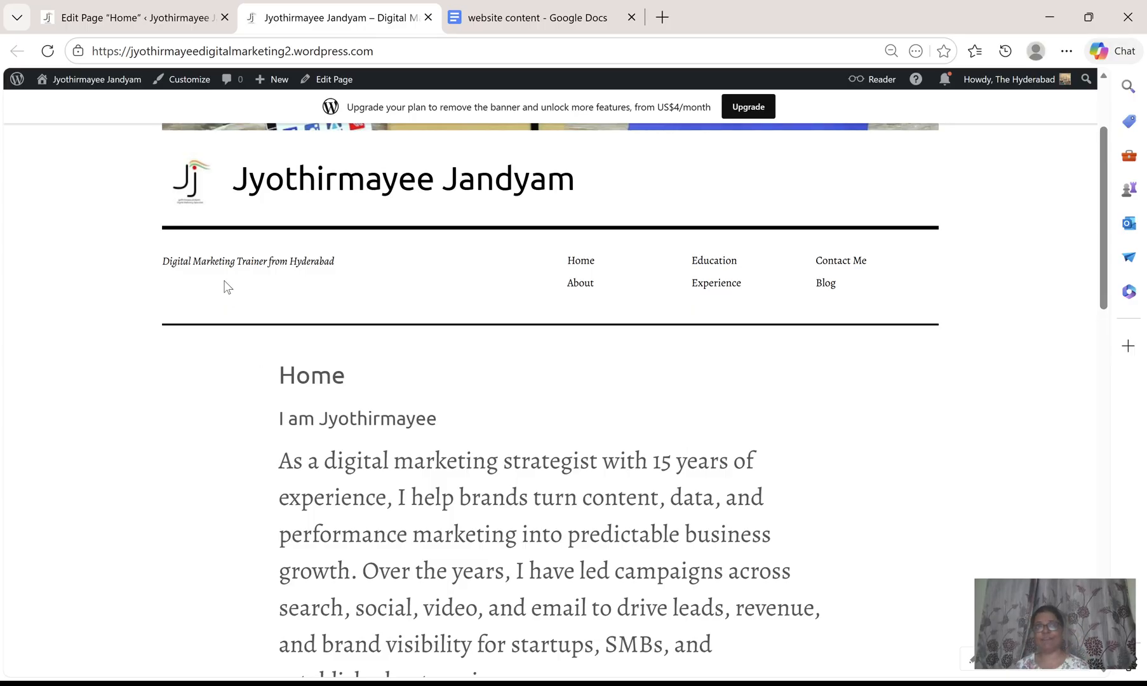
# Compare the heading and About Me paragraphs in the editor with the live page.
pyautogui.click(163, 15)
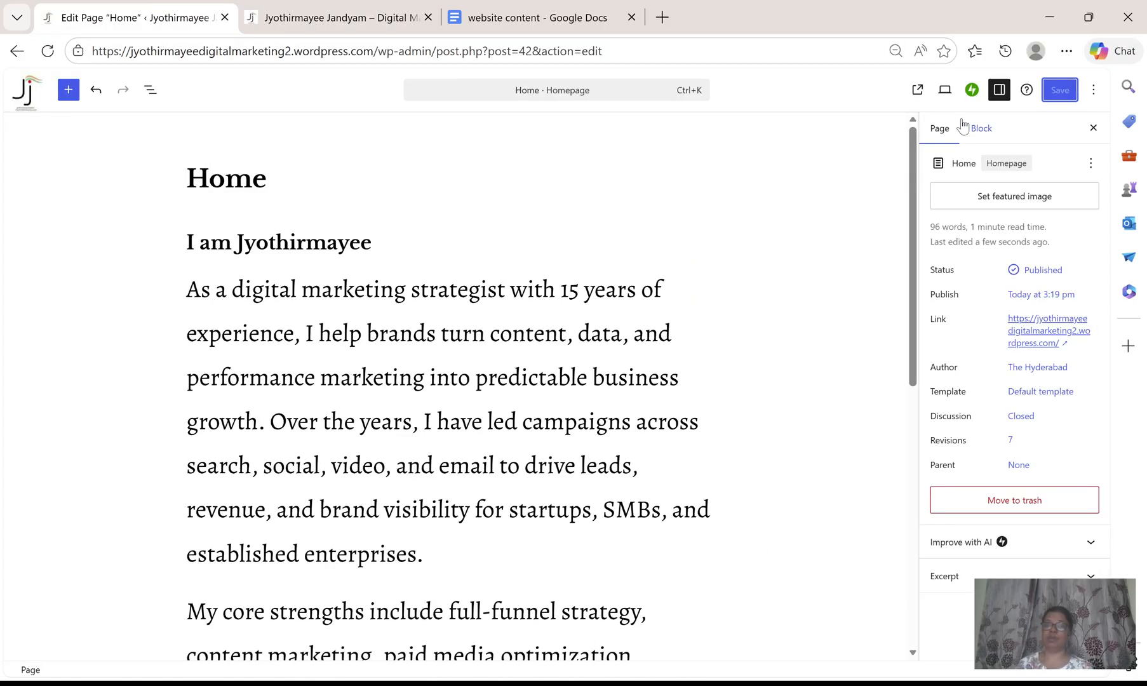
pyautogui.scroll(-8, 571, 324)
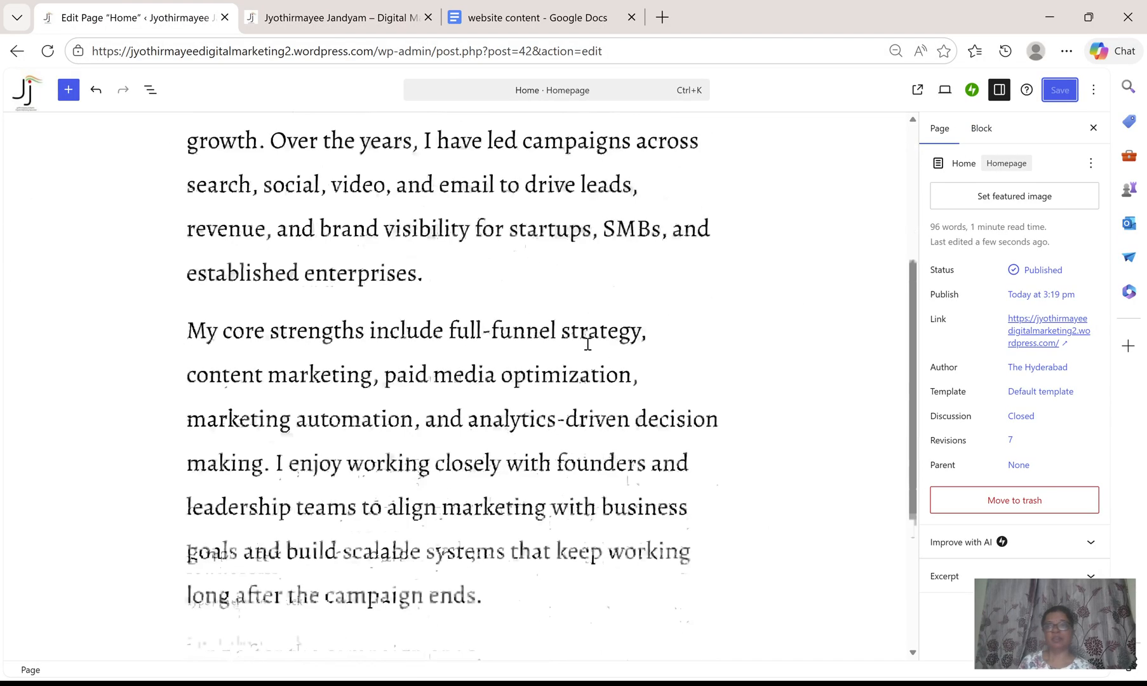
pyautogui.scroll(3, 586, 340)
pyautogui.click(294, 22)
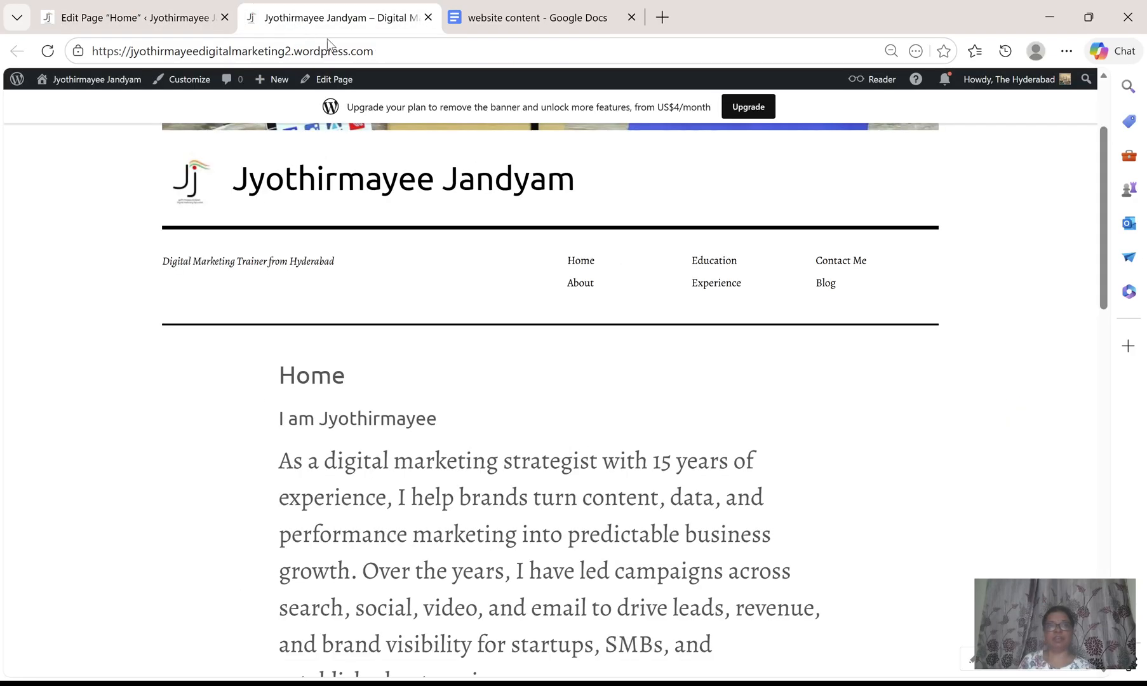
pyautogui.scroll(-5, 643, 355)
pyautogui.scroll(-2, 644, 352)
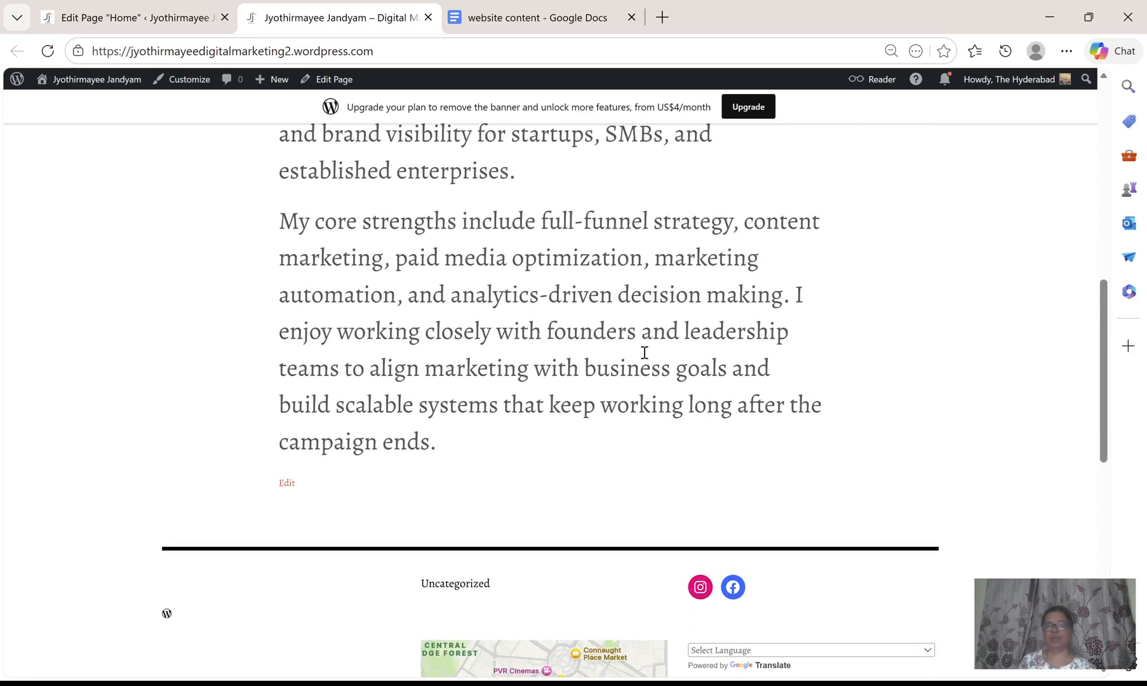
pyautogui.scroll(6, 645, 356)
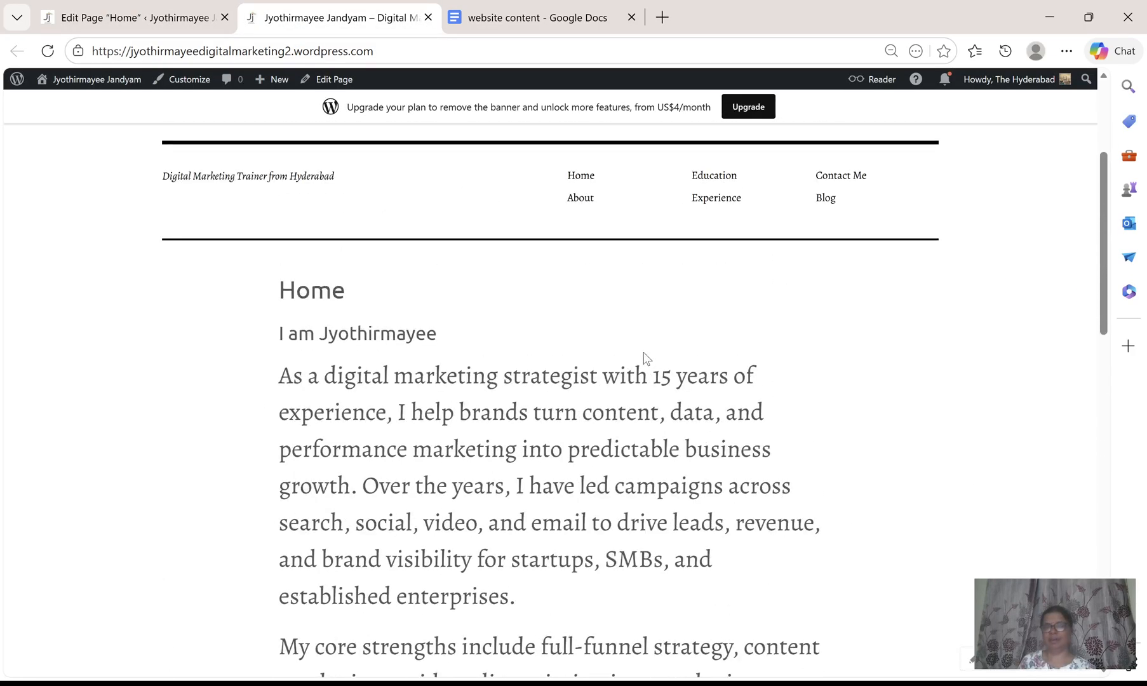
pyautogui.scroll(-4, 645, 357)
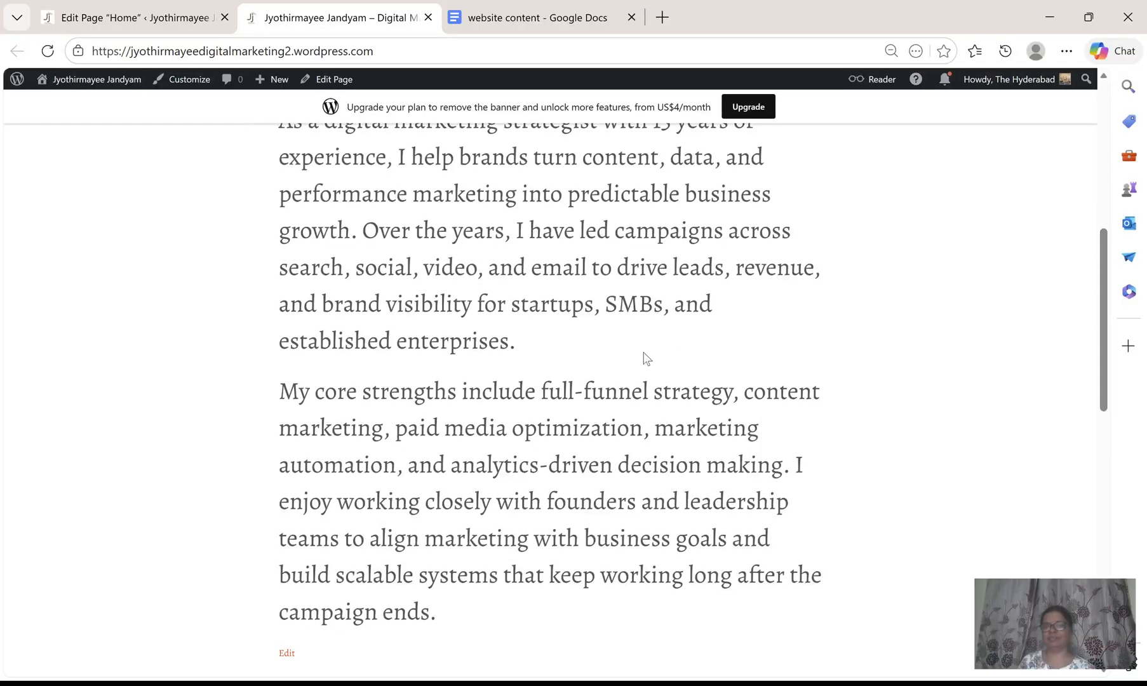
pyautogui.scroll(1, 645, 356)
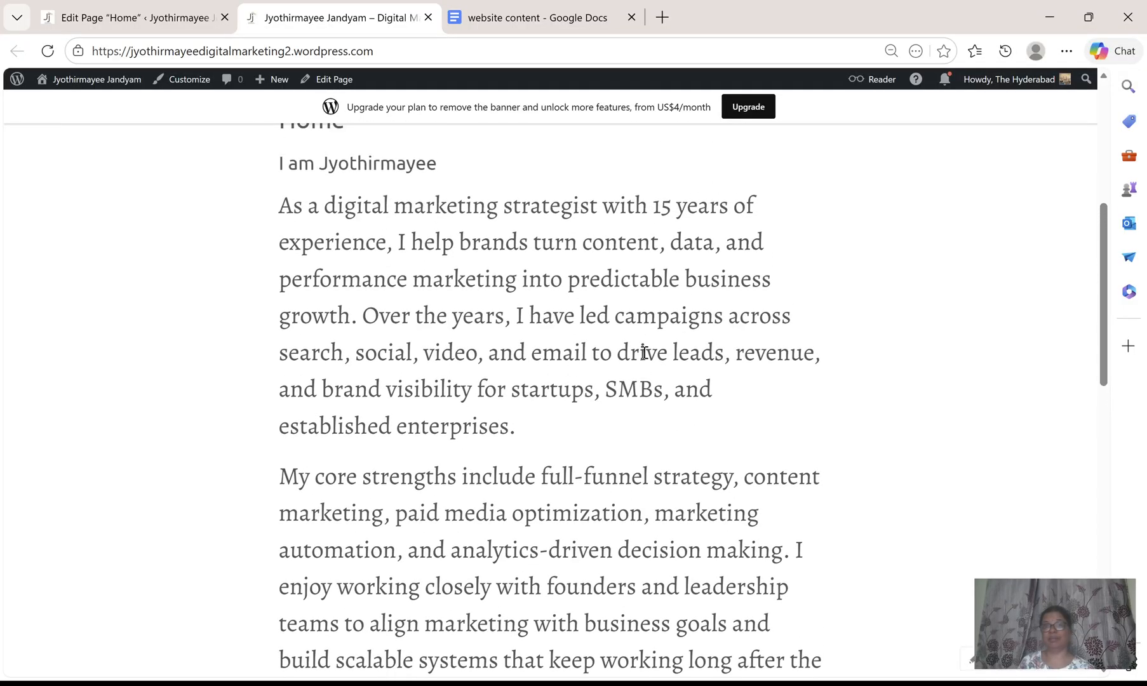
pyautogui.scroll(1, 644, 352)
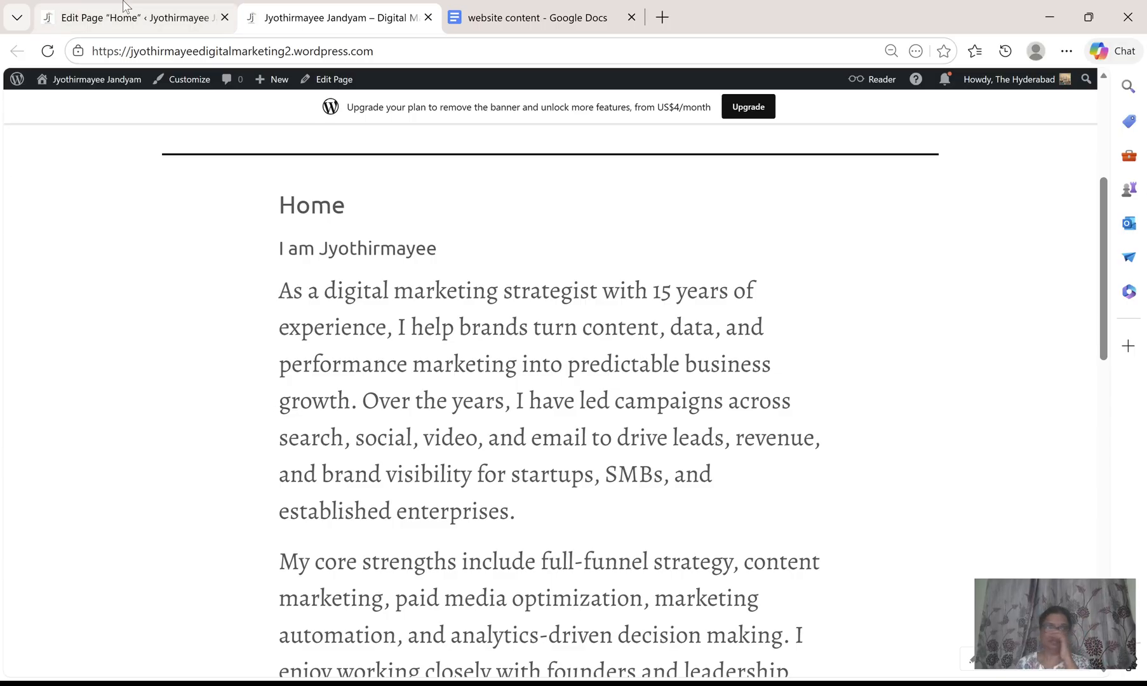
pyautogui.click(163, 17)
pyautogui.scroll(5, 609, 464)
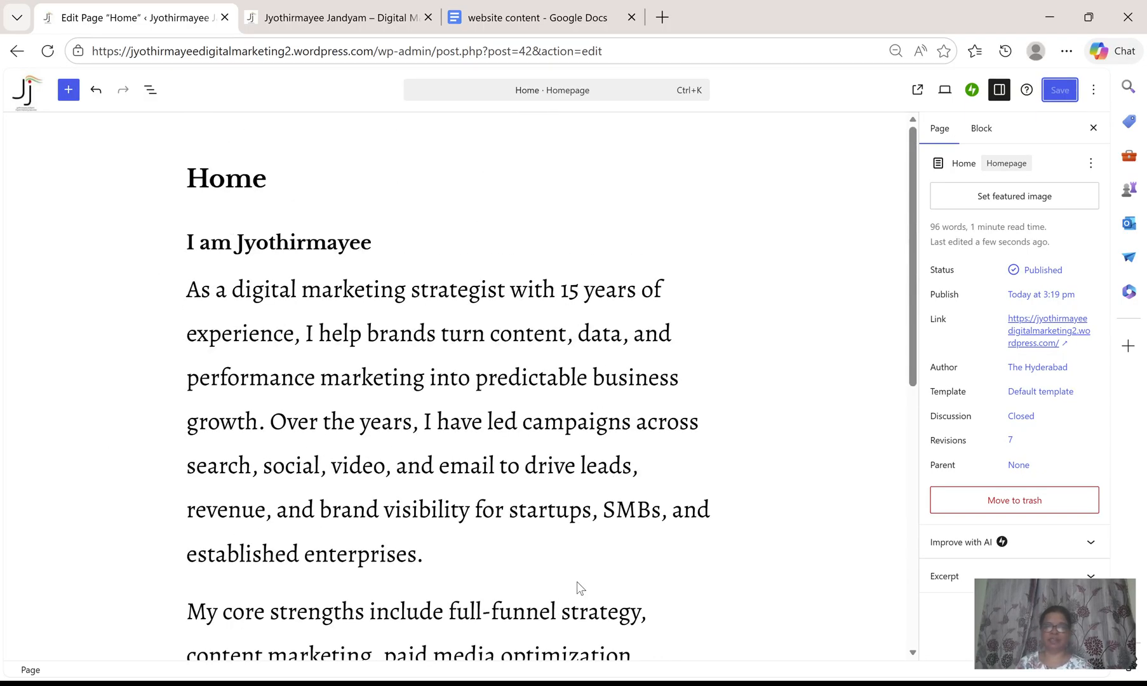
# Insert an Image block below the 'I am Jyothirmayee' heading and upload a personal photo.
pyautogui.click(447, 563)
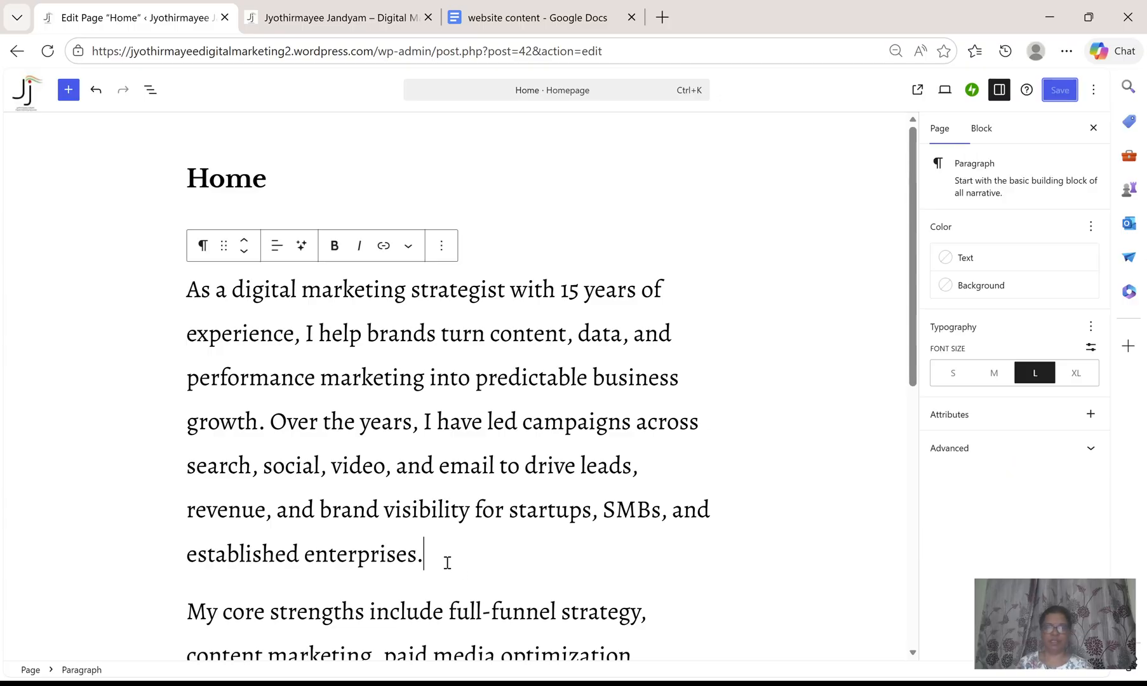
pyautogui.click(490, 247)
pyautogui.press('Return')
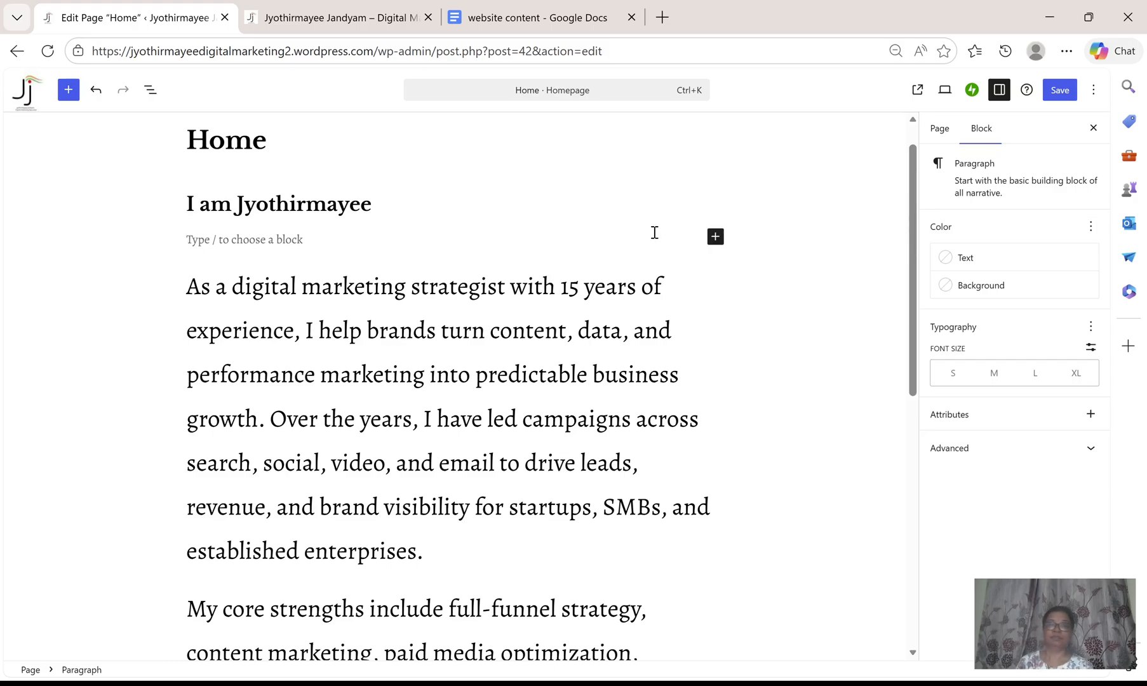
pyautogui.click(716, 238)
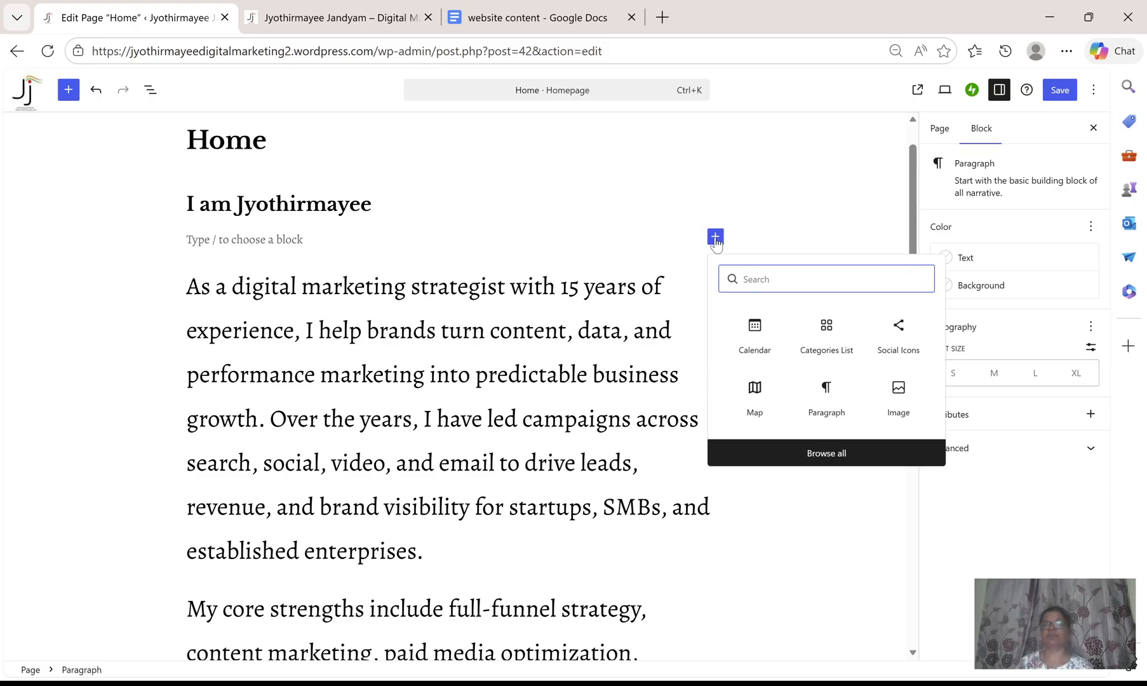
pyautogui.click(896, 397)
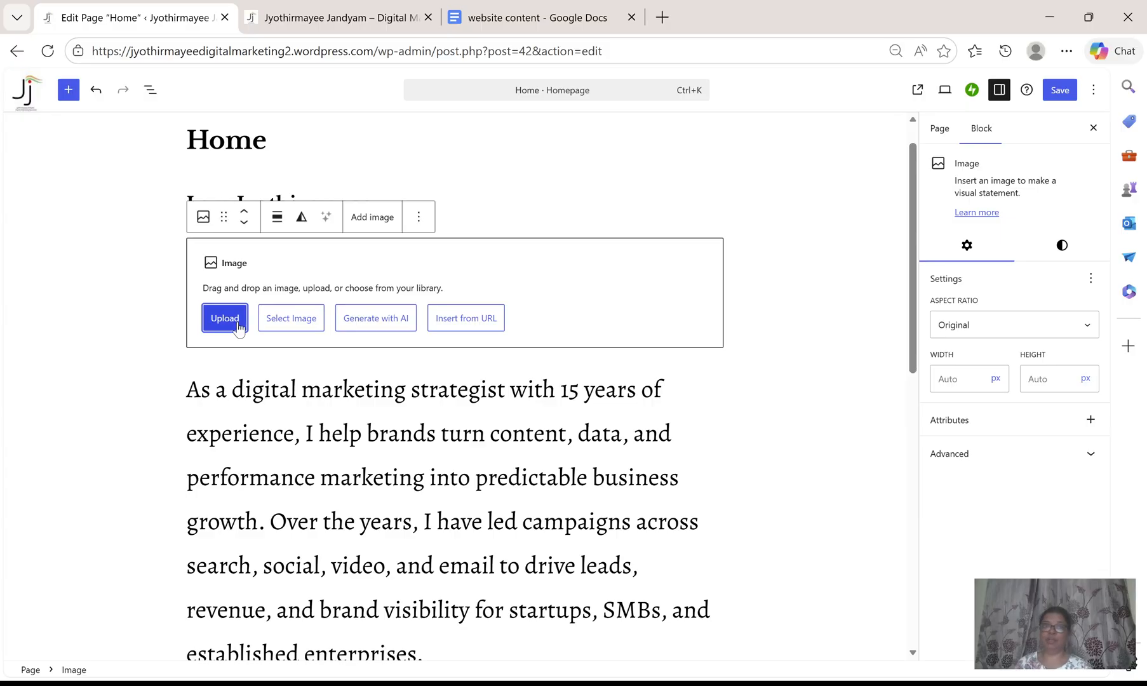
pyautogui.click(238, 327)
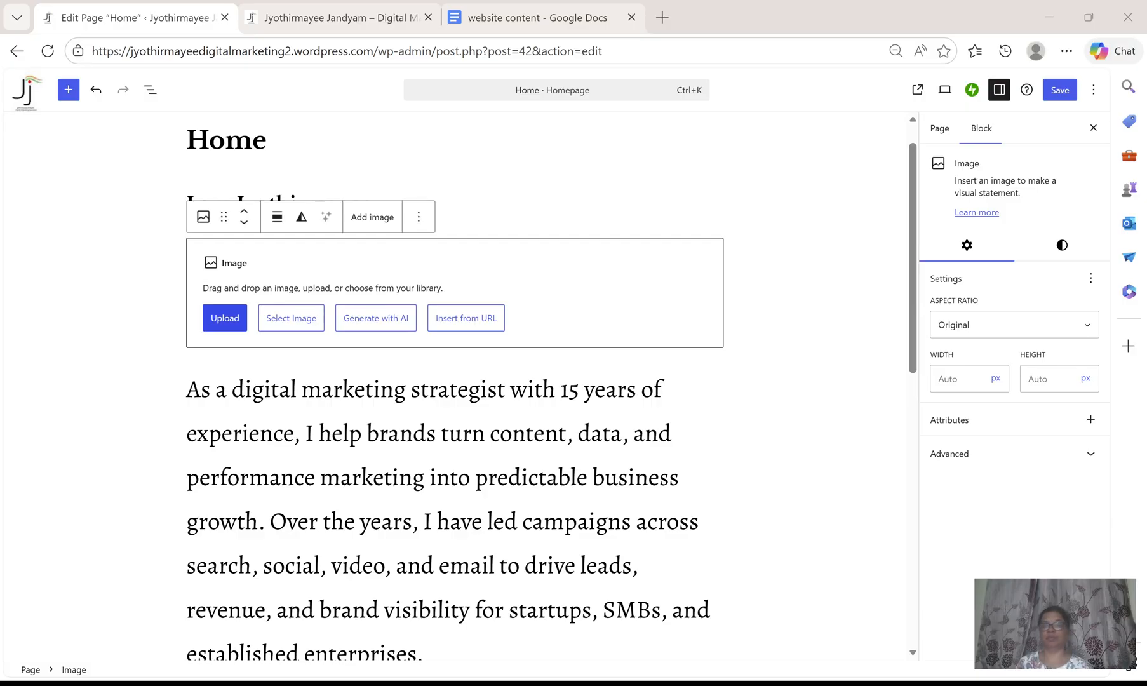
pyautogui.doubleClick(224, 319)
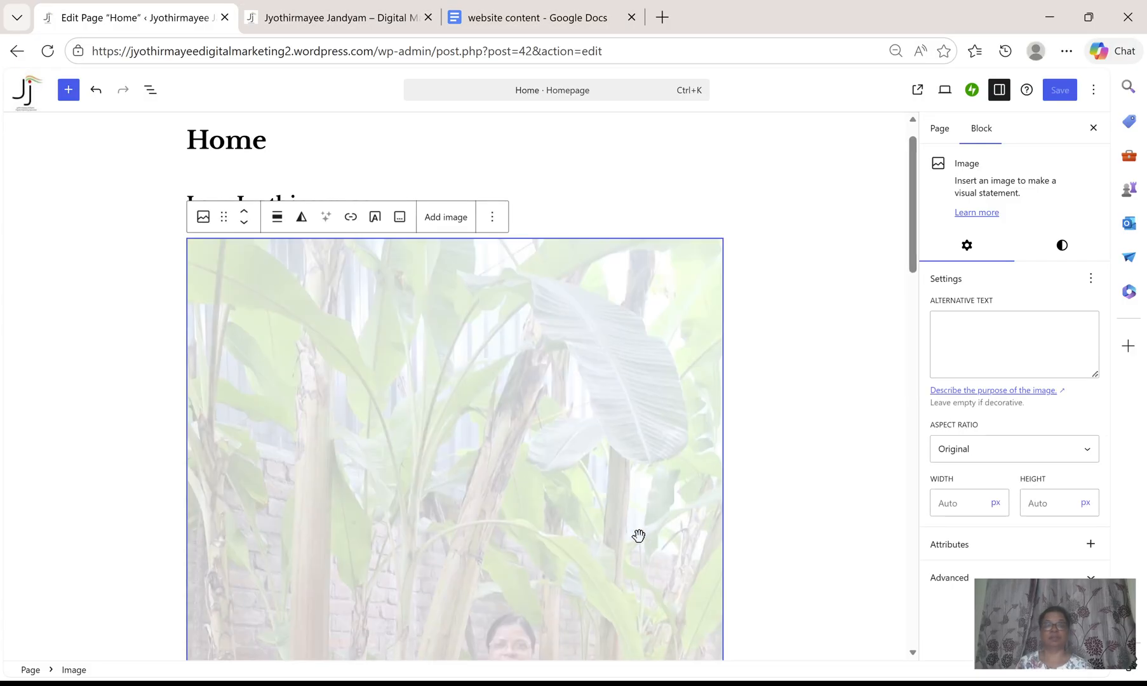
# Deselect the new image and save the page.
pyautogui.scroll(-10, 637, 535)
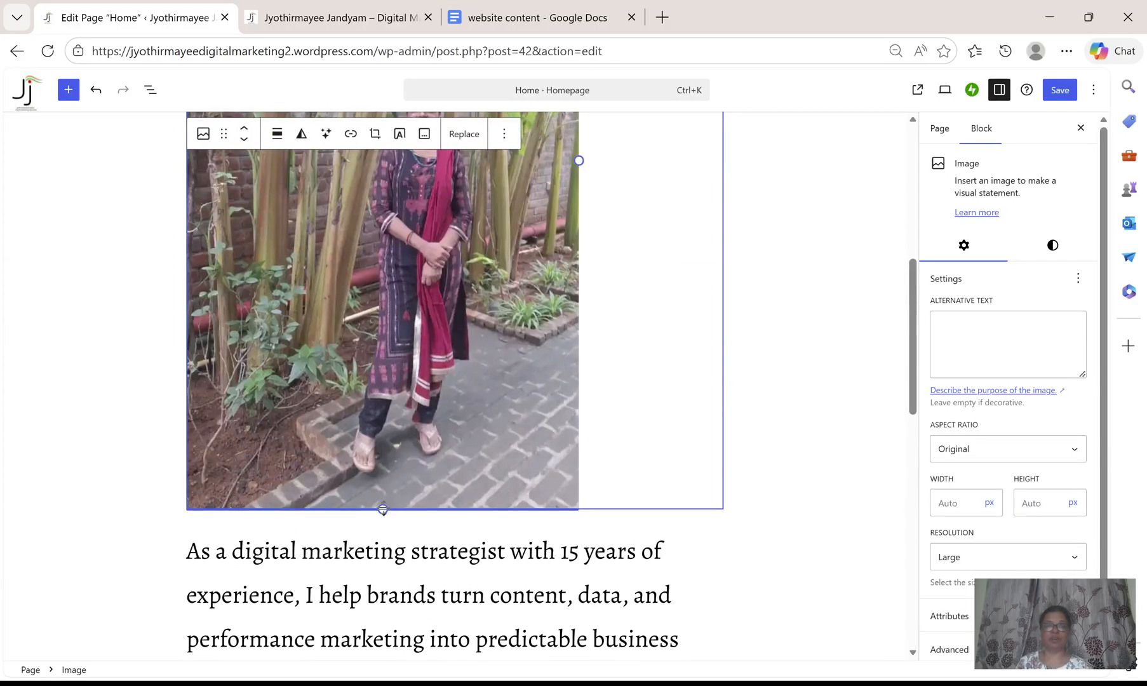
pyautogui.click(780, 381)
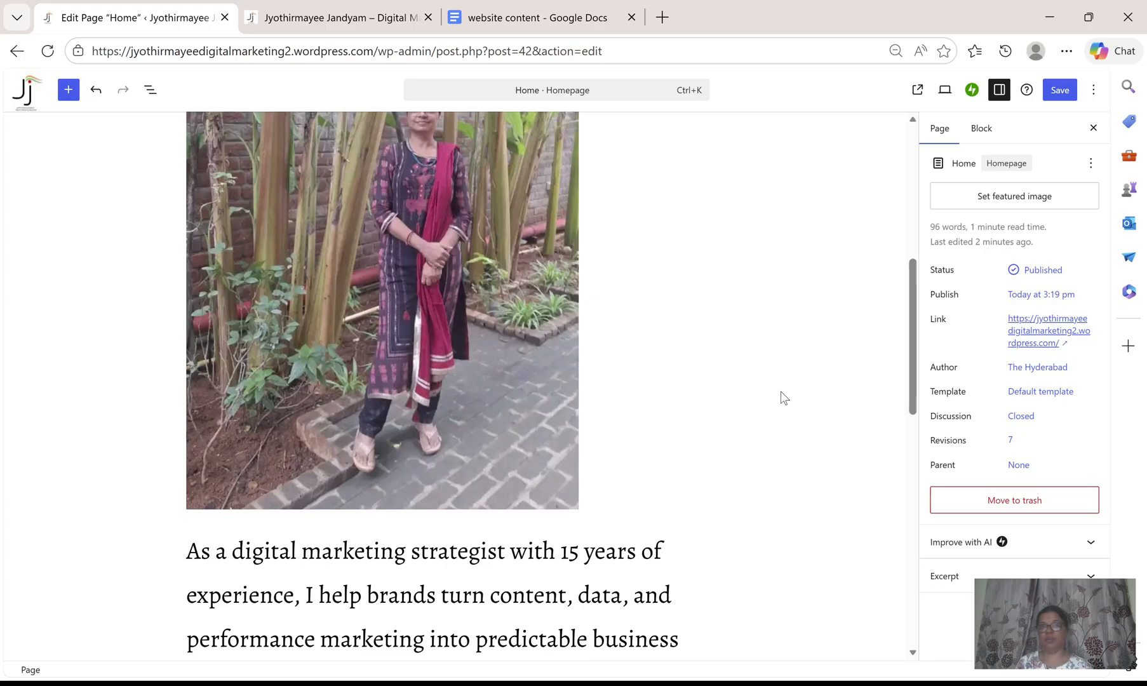
pyautogui.scroll(5, 780, 397)
pyautogui.click(1065, 92)
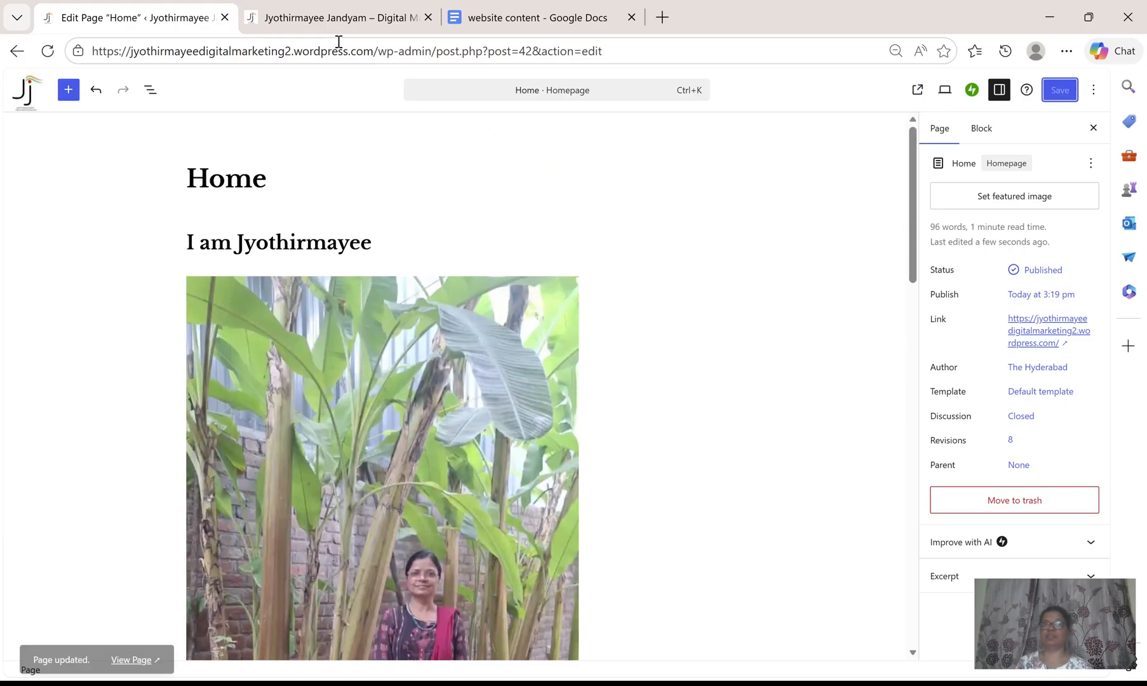
# Reload the live page and scroll through it to check the image, then return to the editor.
pyautogui.click(333, 17)
pyautogui.click(48, 51)
pyautogui.scroll(-10, 765, 451)
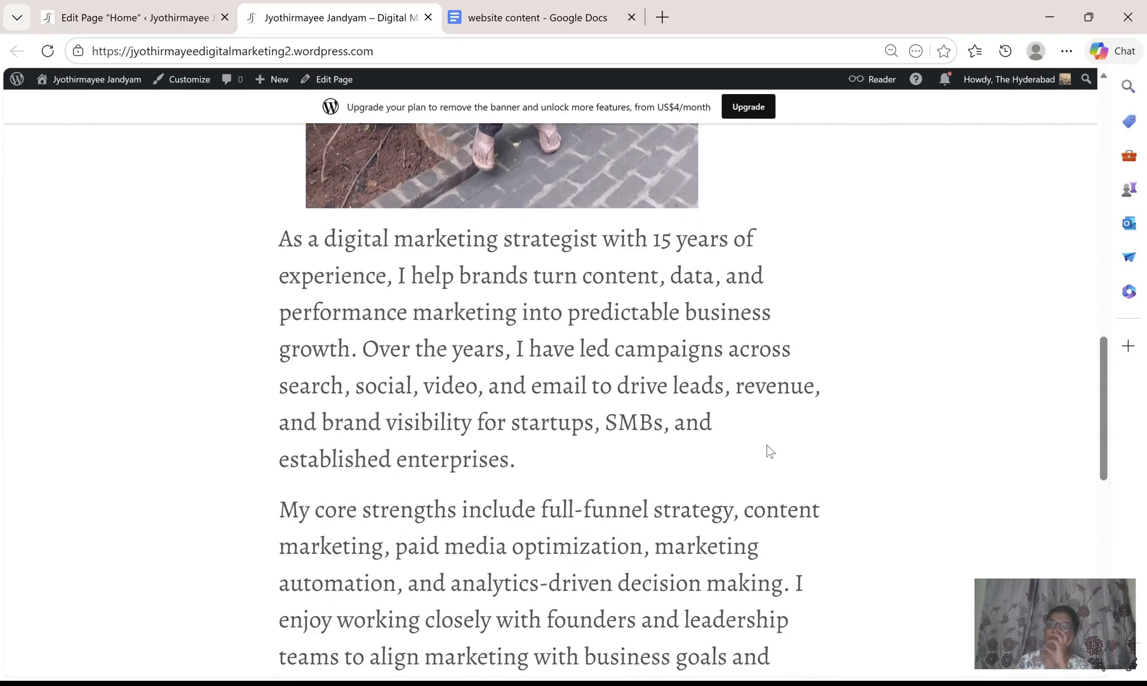
pyautogui.scroll(15, 769, 450)
pyautogui.scroll(3, 769, 450)
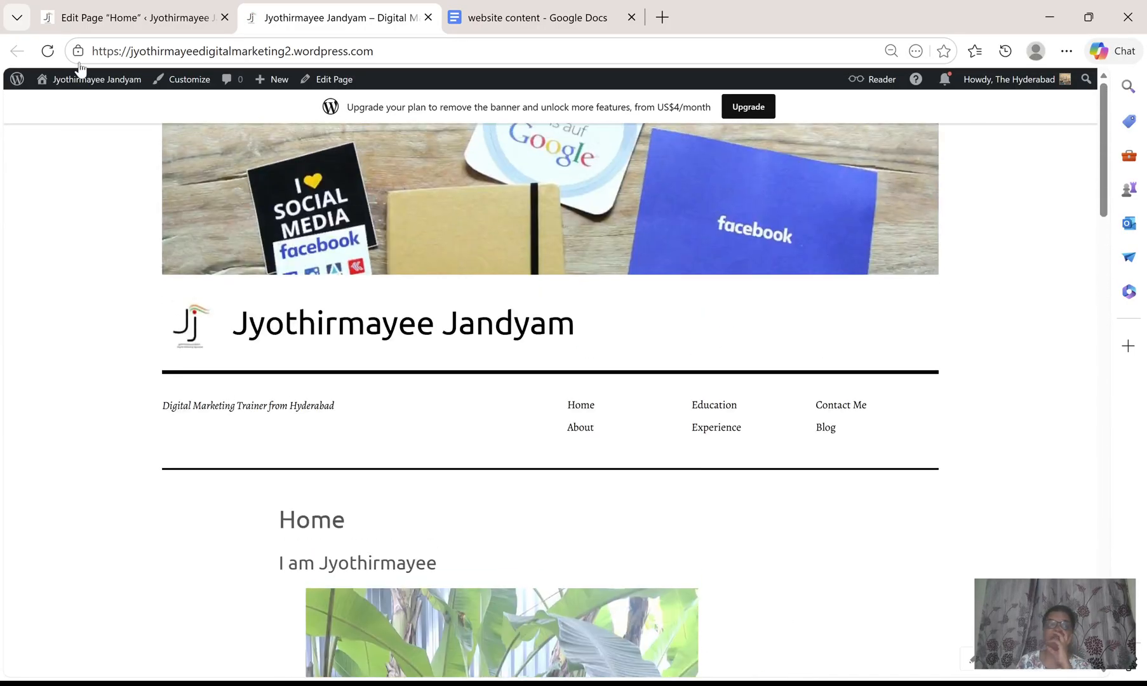
pyautogui.click(129, 18)
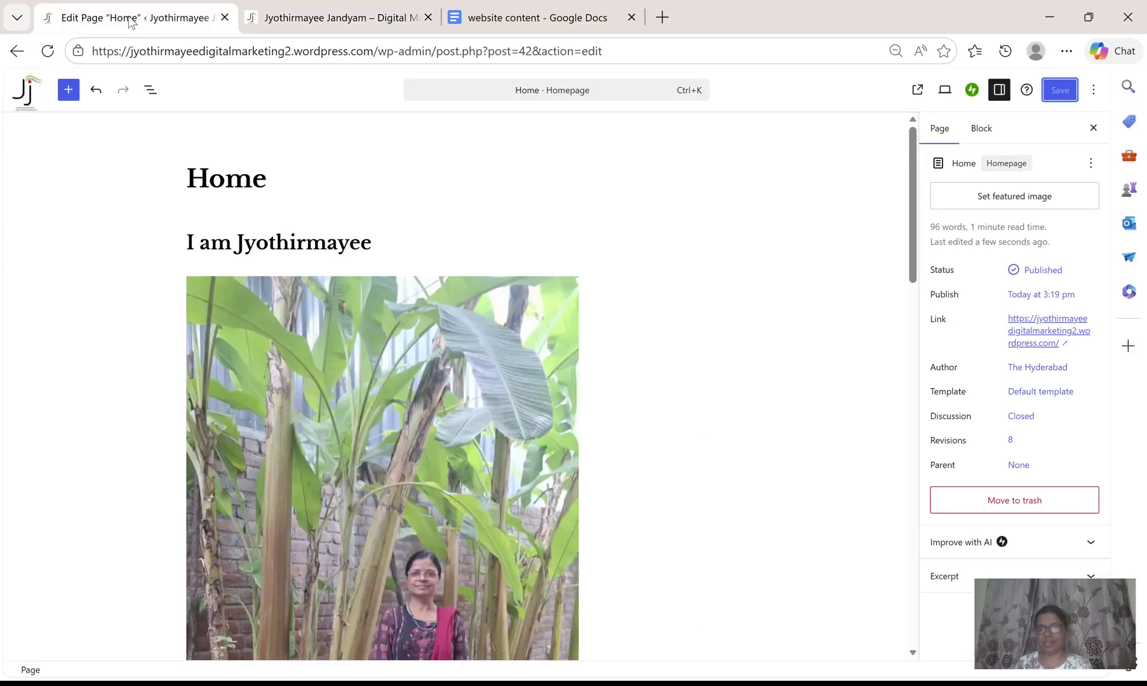
# Set the image's resolution to Medium and widen it to about 247 px.
pyautogui.click(321, 429)
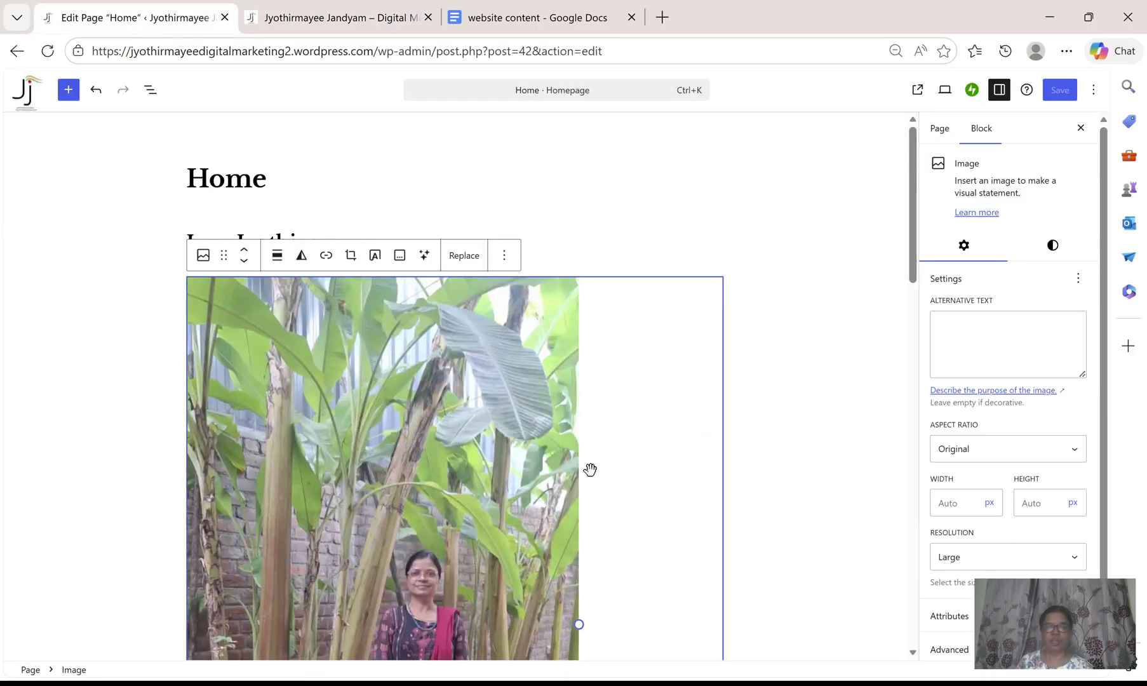
pyautogui.scroll(-5, 851, 475)
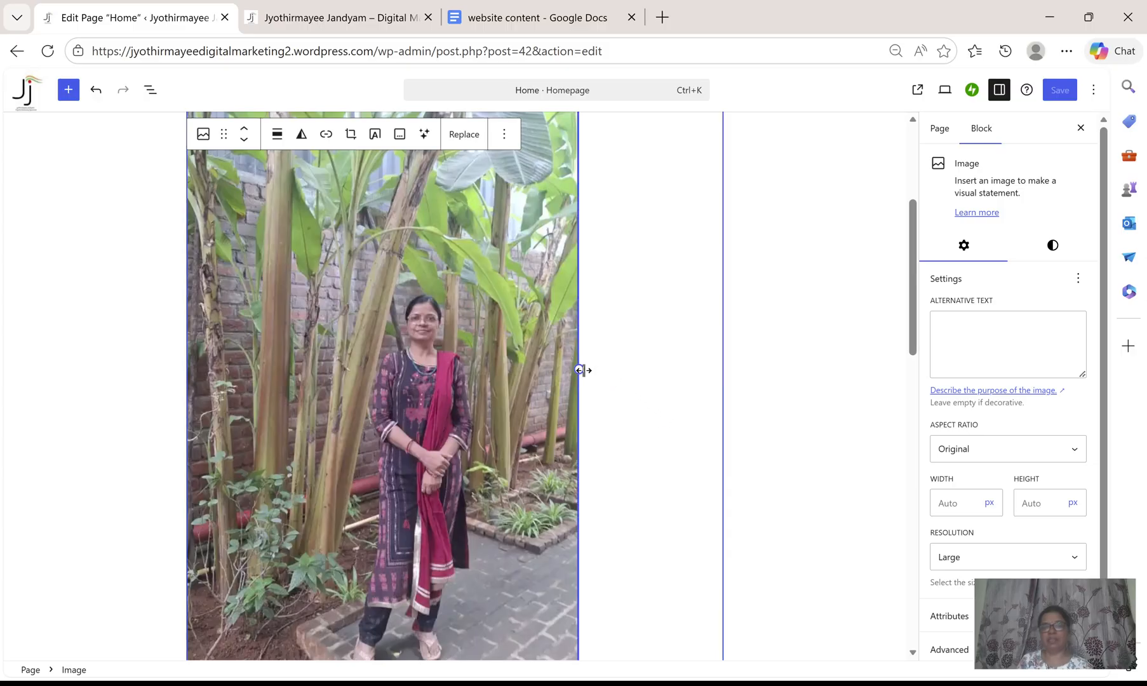
pyautogui.click(1076, 558)
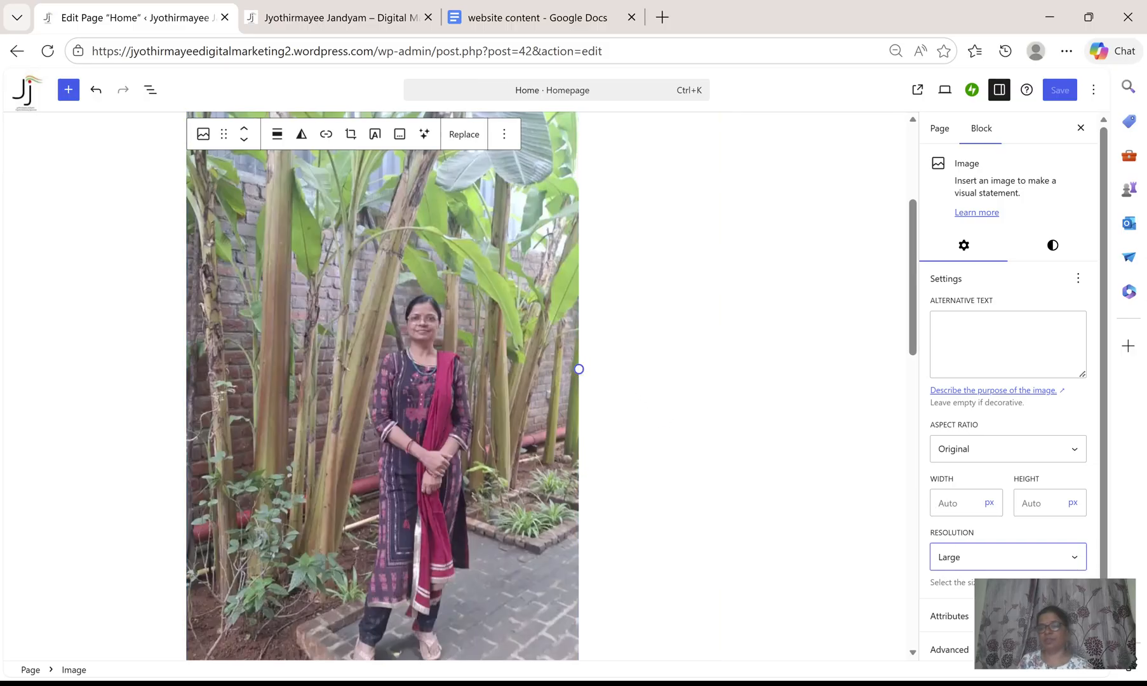
pyautogui.click(1041, 583)
pyautogui.scroll(4, 745, 546)
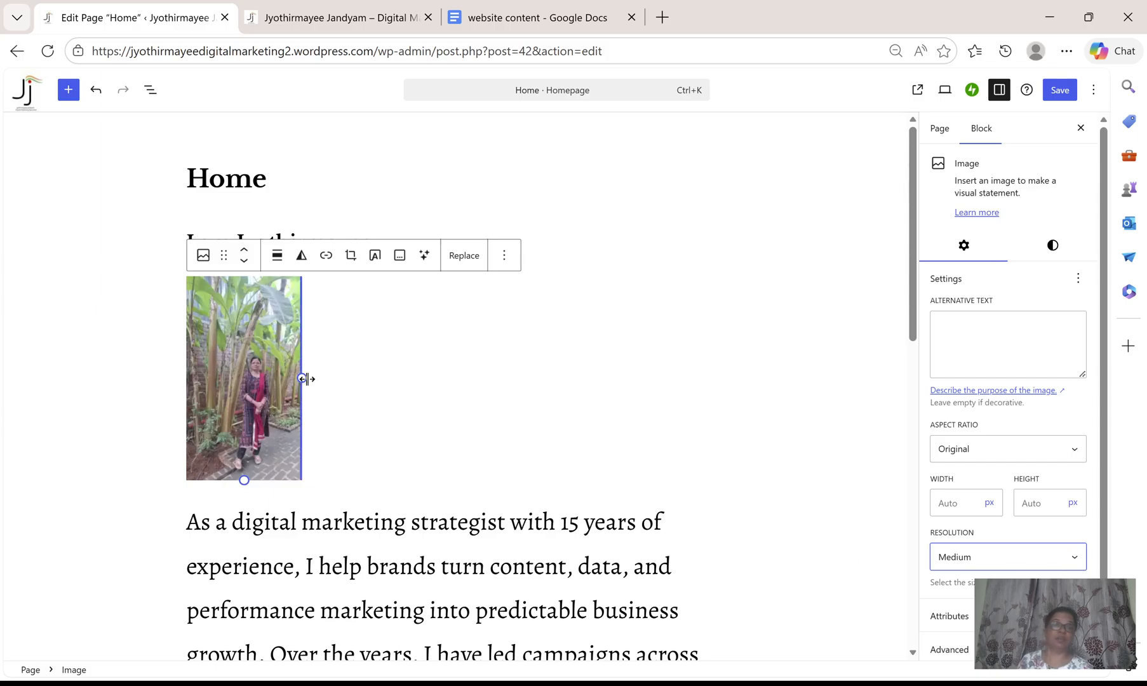
pyautogui.moveTo(302, 380); pyautogui.dragTo(355, 383)
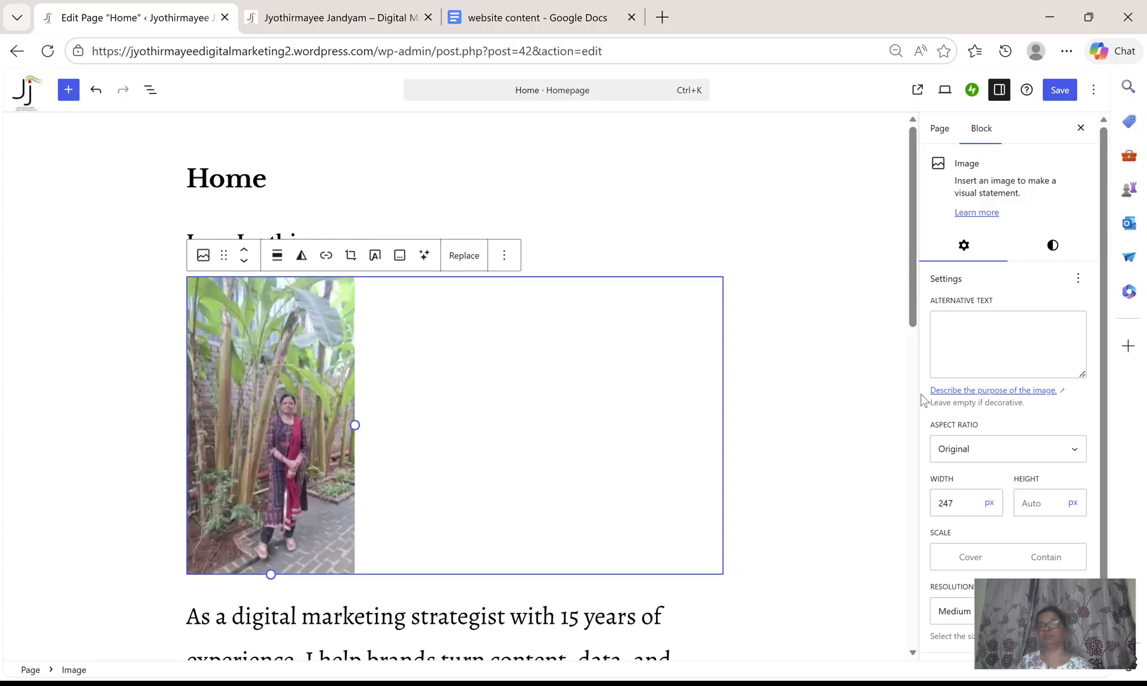
# Expand the photo's Advanced settings and scroll through its image settings.
pyautogui.scroll(-1, 922, 398)
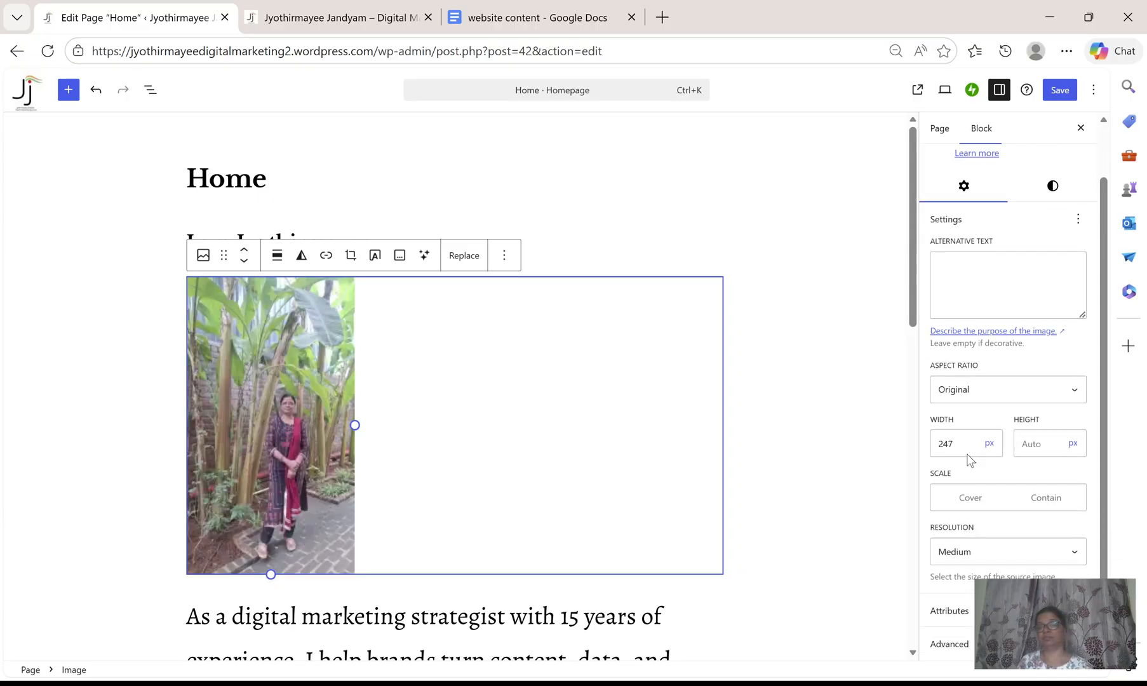
pyautogui.click(1061, 644)
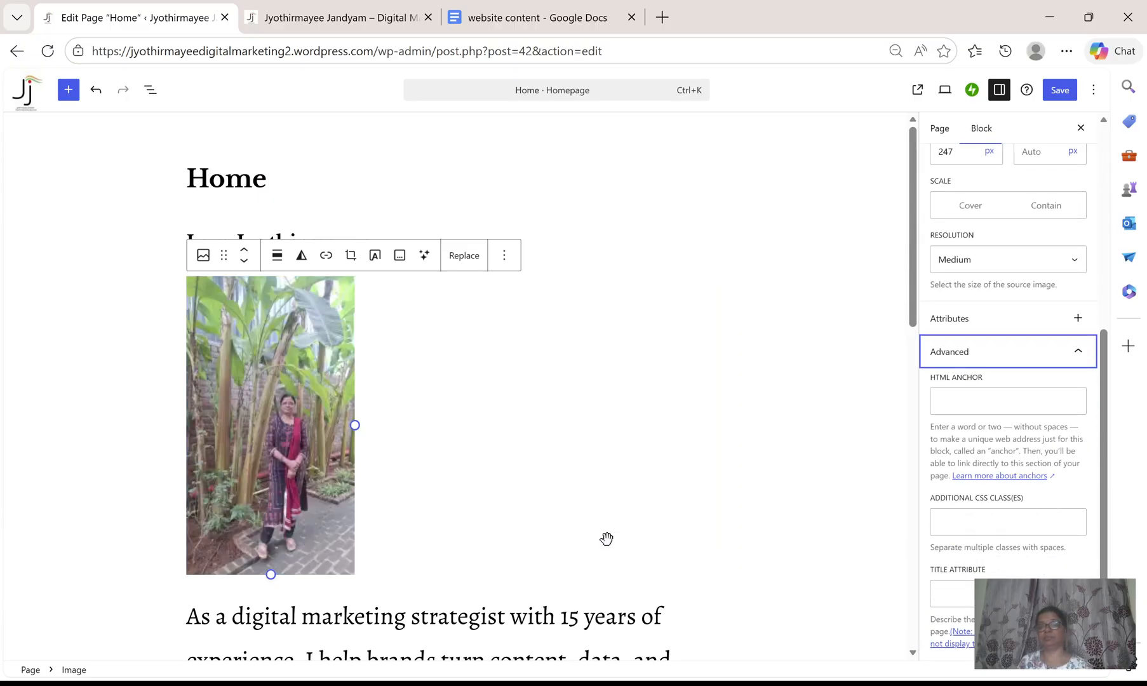
pyautogui.scroll(-8, 578, 282)
pyautogui.scroll(7, 572, 314)
pyautogui.scroll(-8, 508, 378)
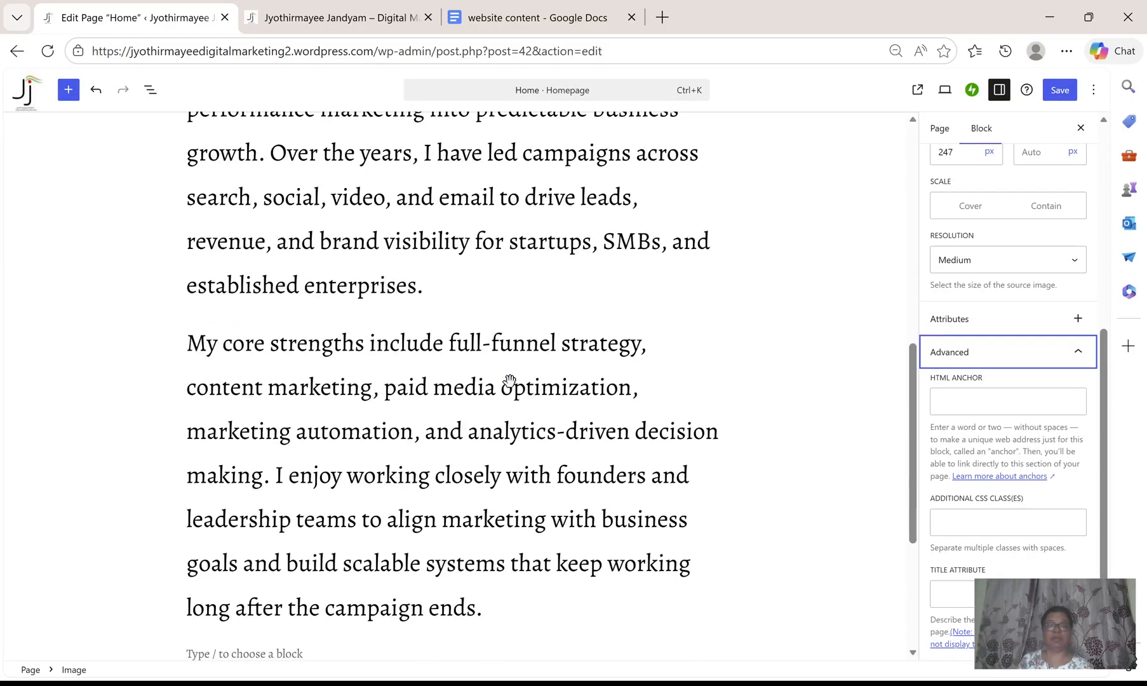
# Add an Image block after the first About Me paragraph and upload a laptop desk photo.
pyautogui.click(451, 294)
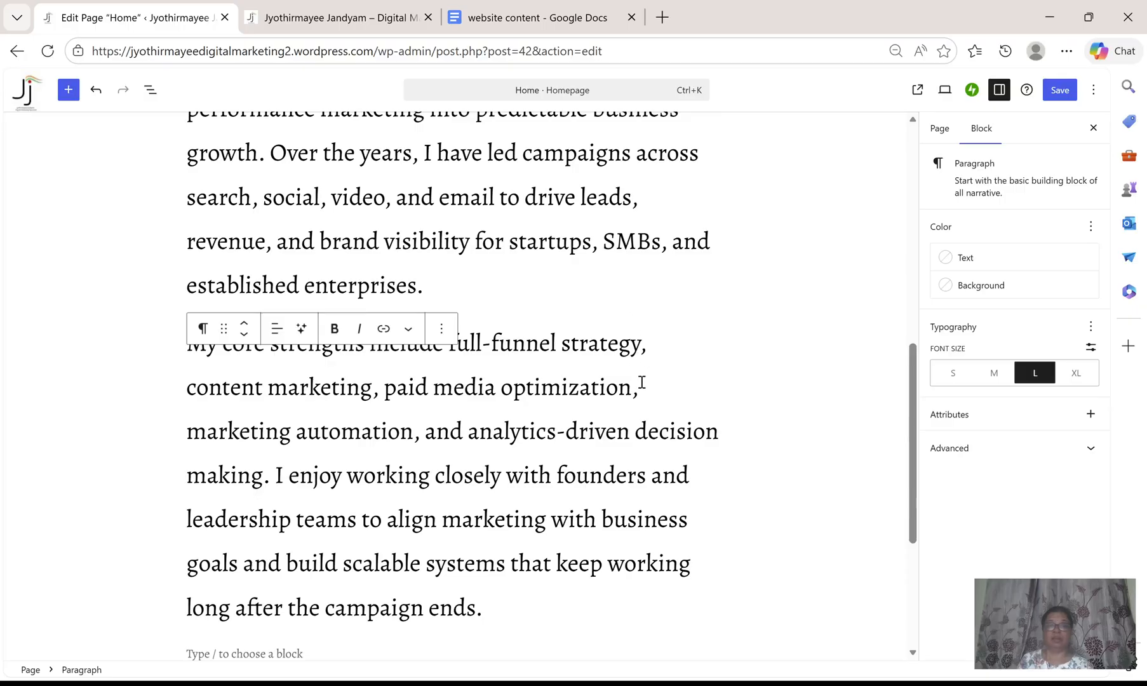
pyautogui.scroll(-4, 641, 382)
pyautogui.scroll(10, 640, 381)
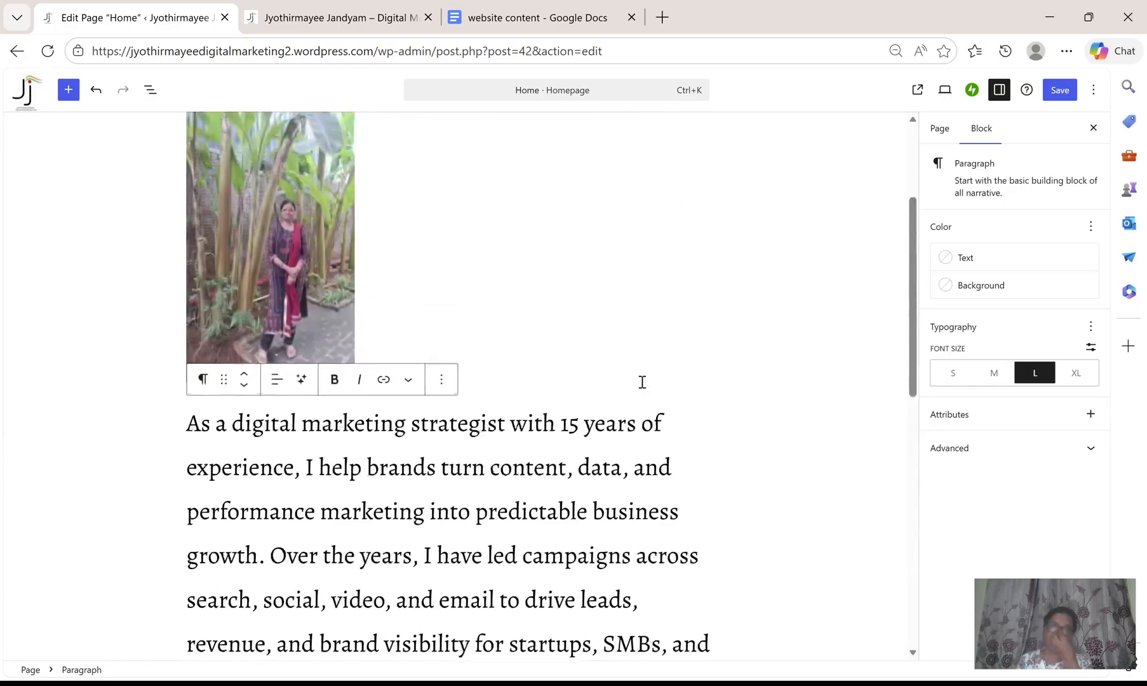
pyautogui.scroll(3, 642, 382)
pyautogui.scroll(-6, 640, 379)
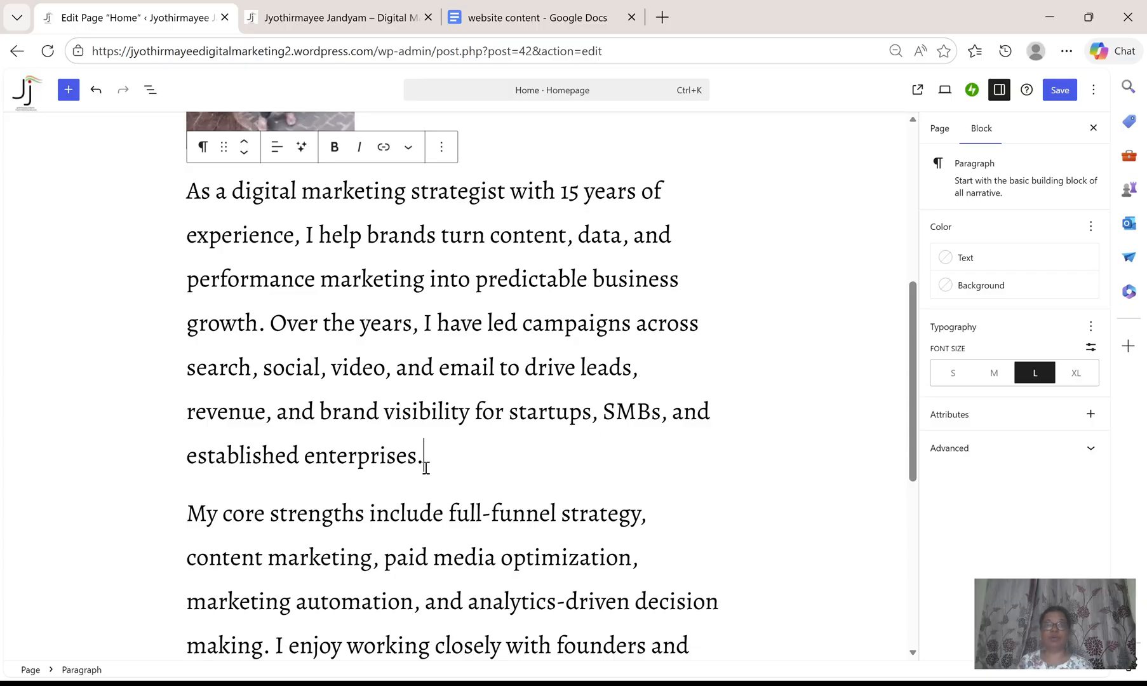
pyautogui.press('Return')
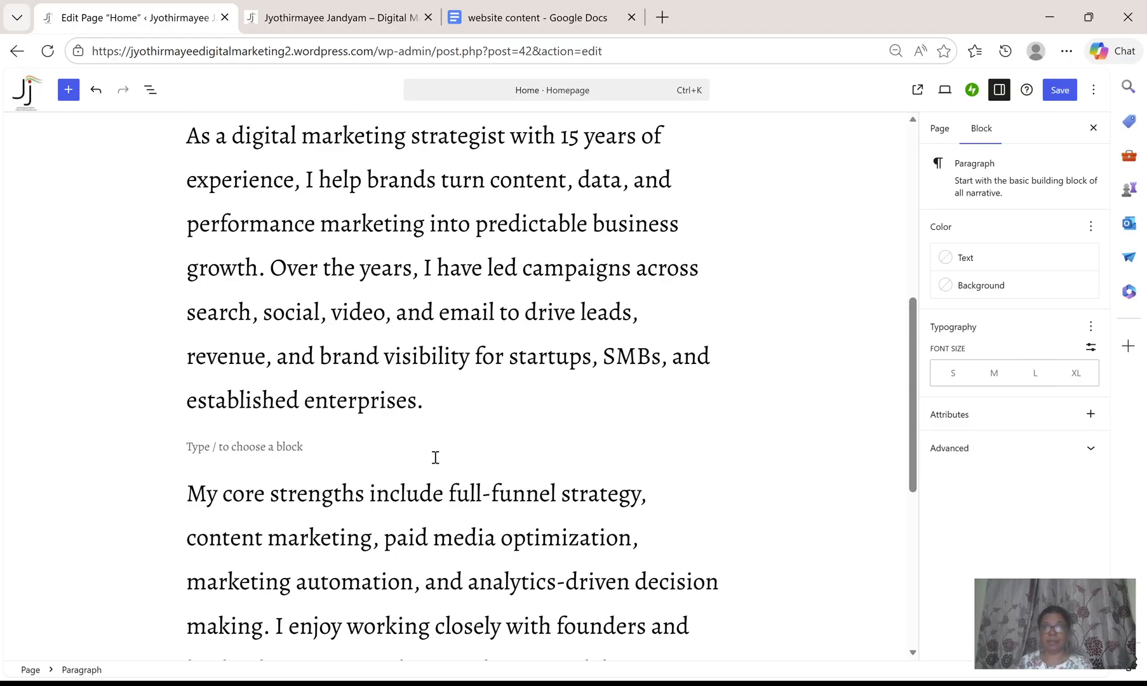
pyautogui.click(715, 444)
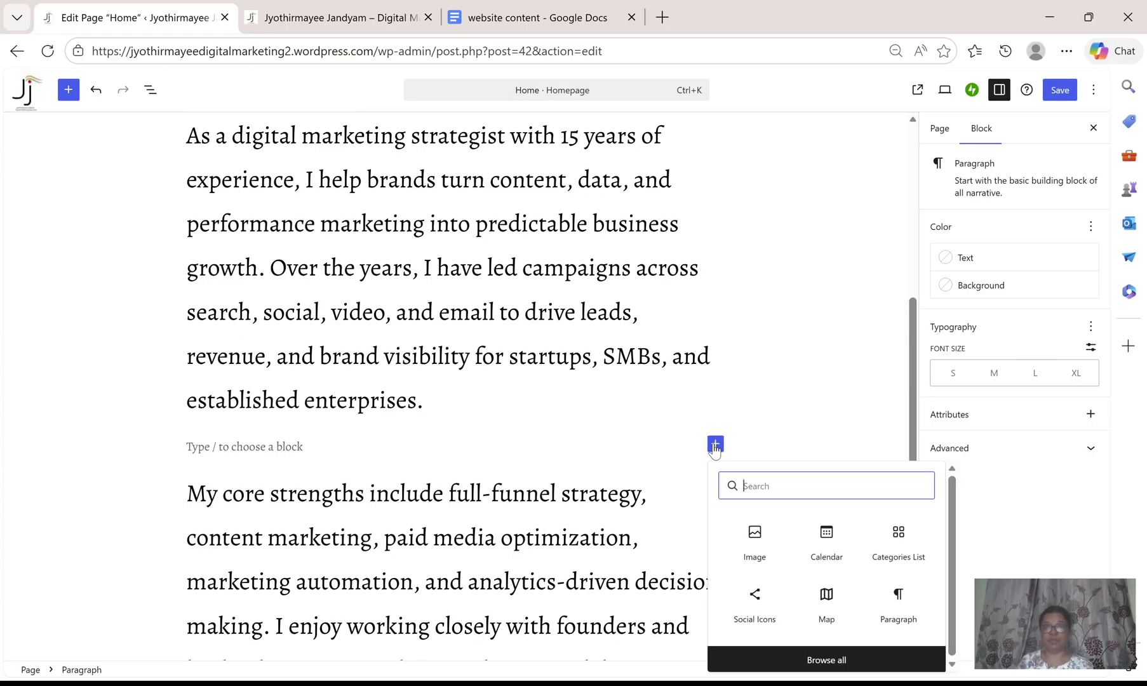
pyautogui.click(754, 536)
pyautogui.click(225, 521)
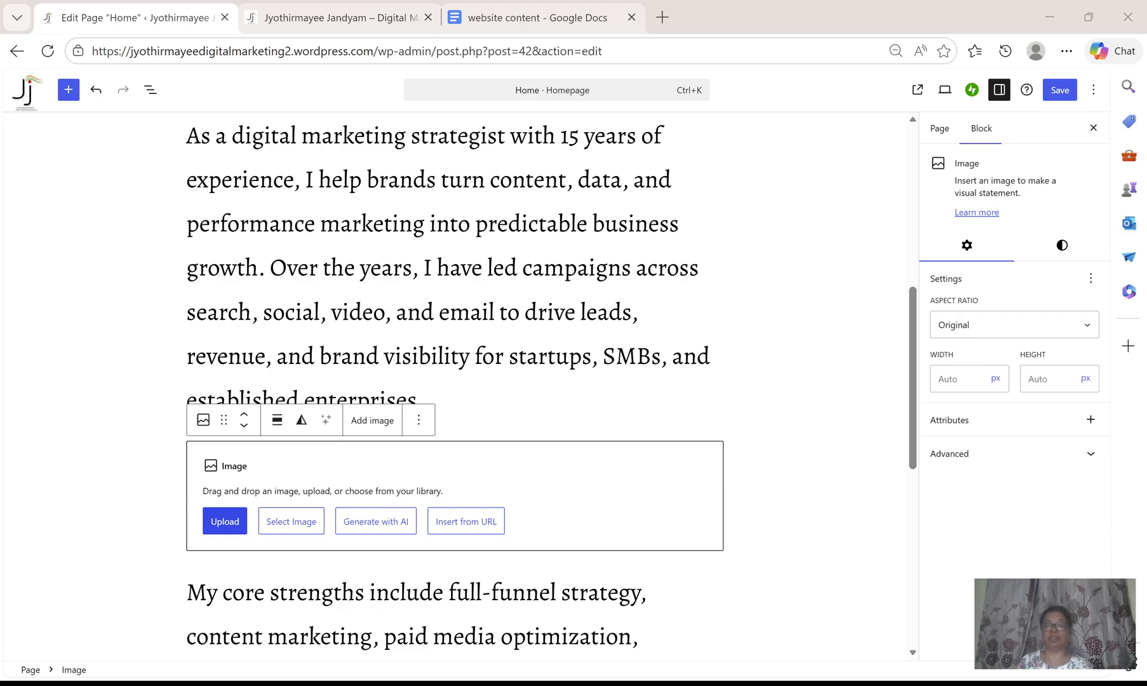
# Resize the laptop image to about 396 px wide.
pyautogui.scroll(-8, 535, 450)
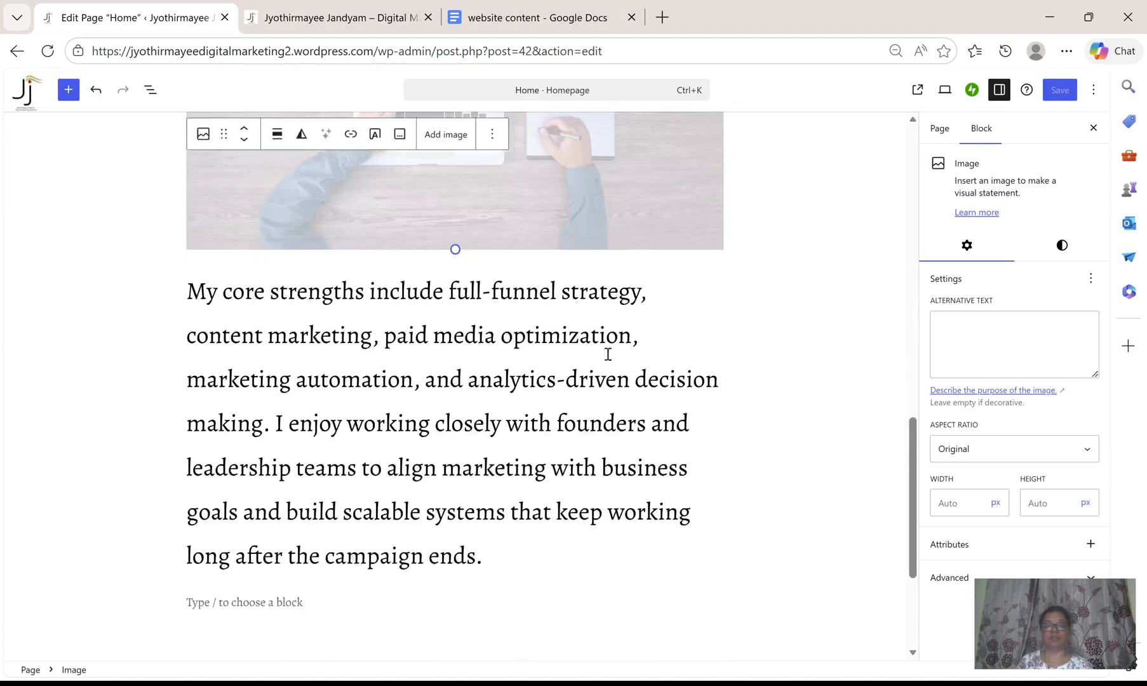
pyautogui.scroll(3, 699, 285)
pyautogui.moveTo(724, 264); pyautogui.dragTo(456, 178)
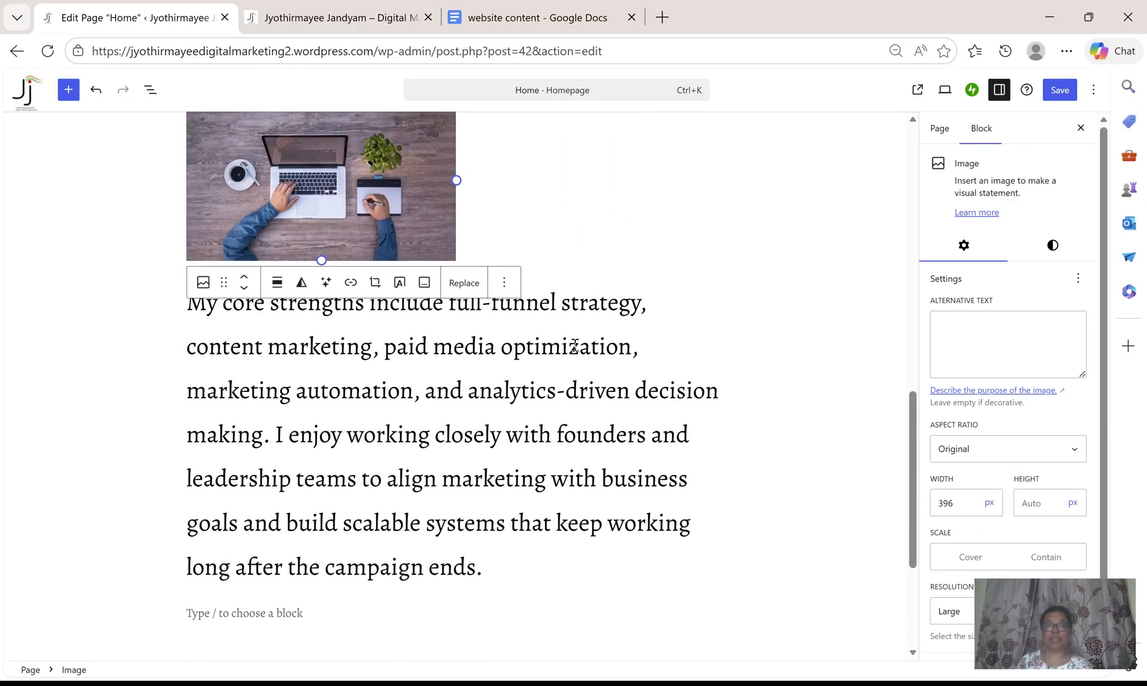
# Check the live page, then return to the editor and save the page.
pyautogui.scroll(10, 574, 346)
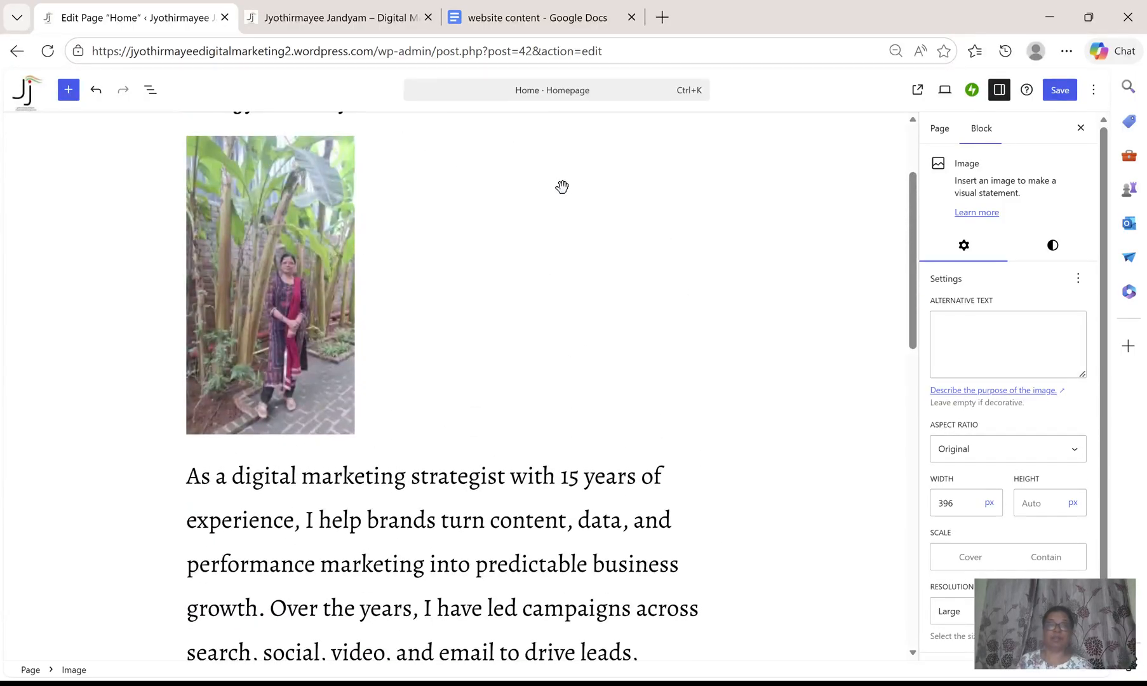
pyautogui.scroll(3, 593, 199)
pyautogui.click(388, 24)
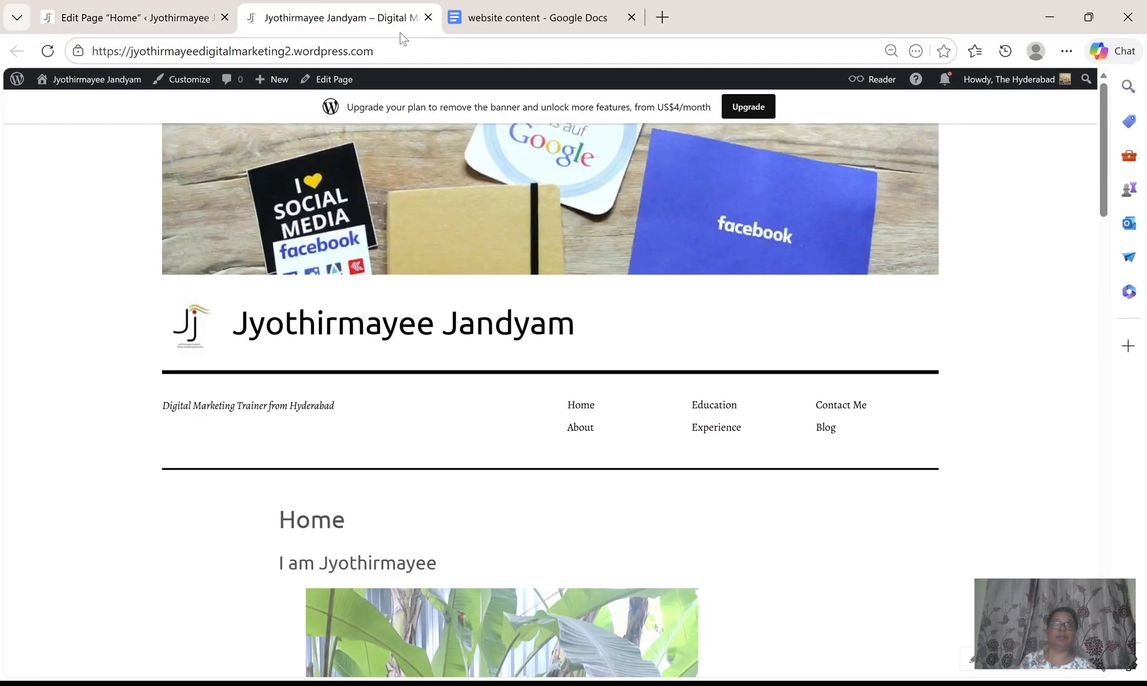
pyautogui.click(47, 51)
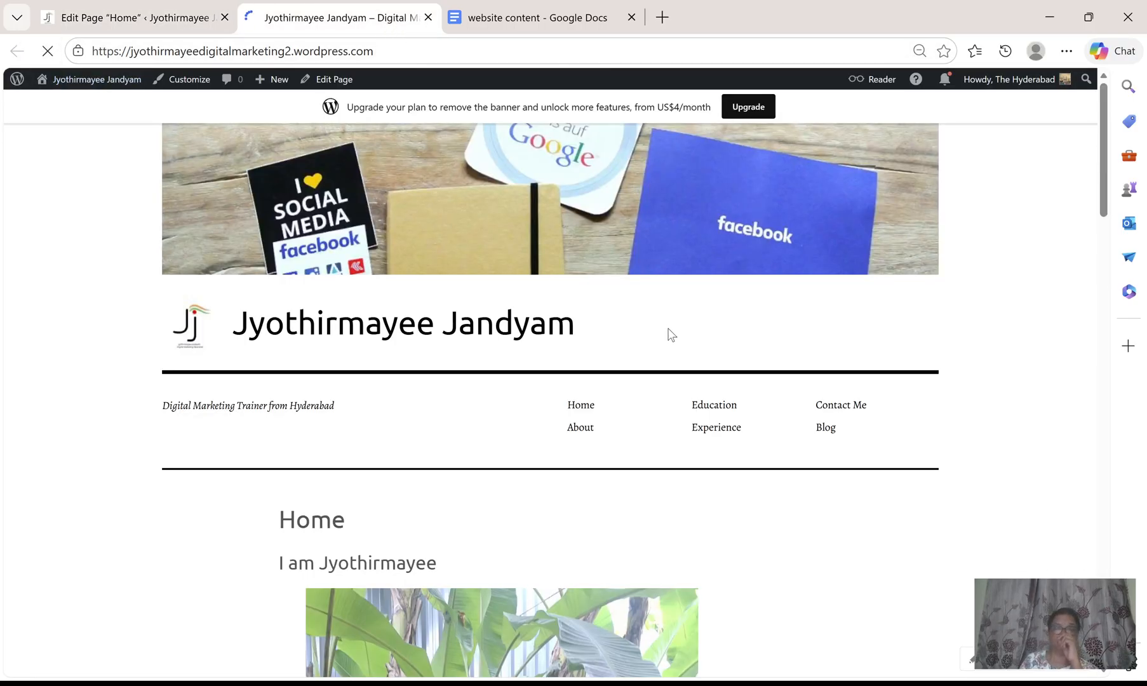
pyautogui.scroll(-8, 781, 532)
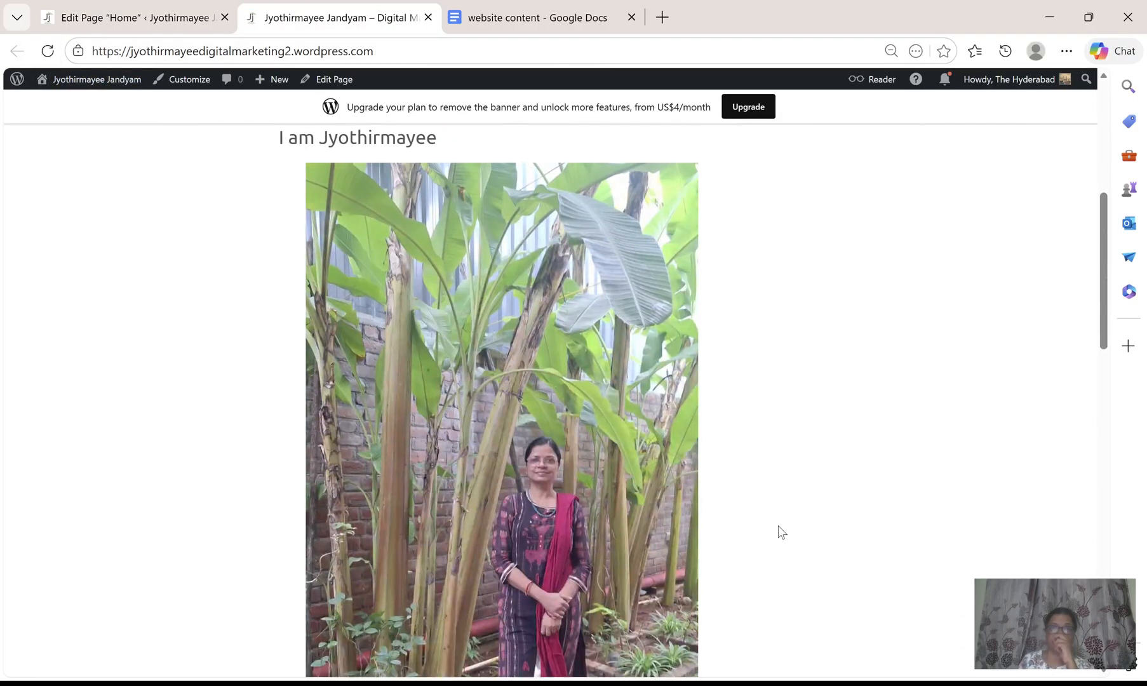
pyautogui.scroll(-4, 781, 532)
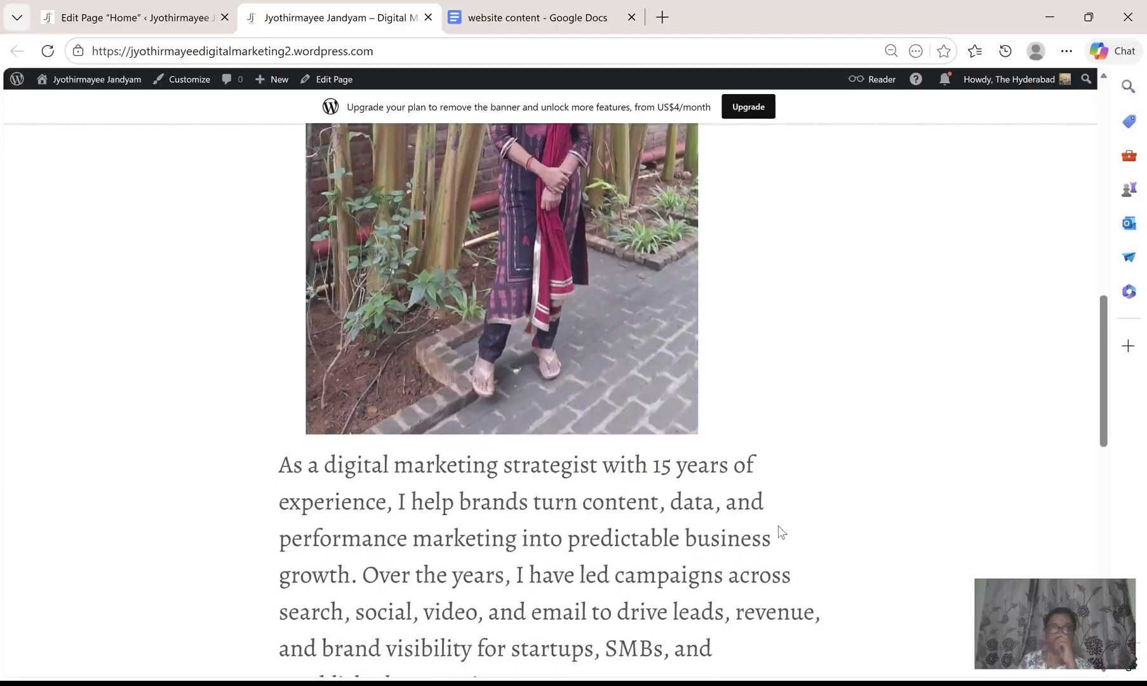
pyautogui.click(104, 19)
pyautogui.click(1067, 93)
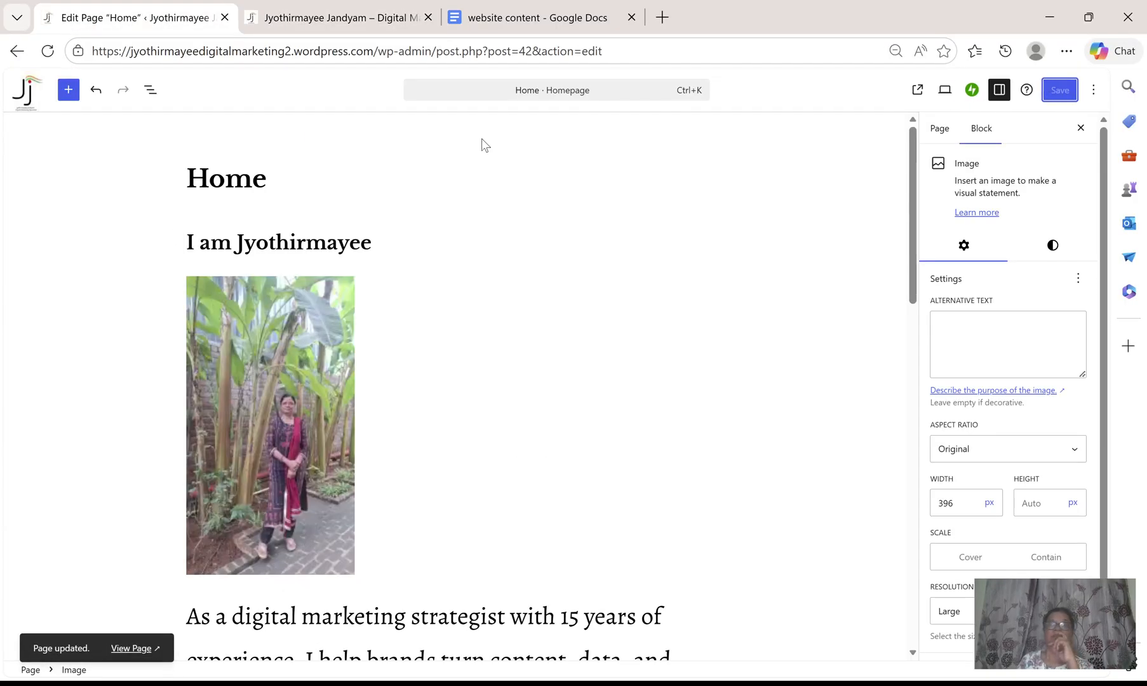
# Reload the live page and scroll through it to review both images, then return to the editor.
pyautogui.click(363, 18)
pyautogui.click(48, 51)
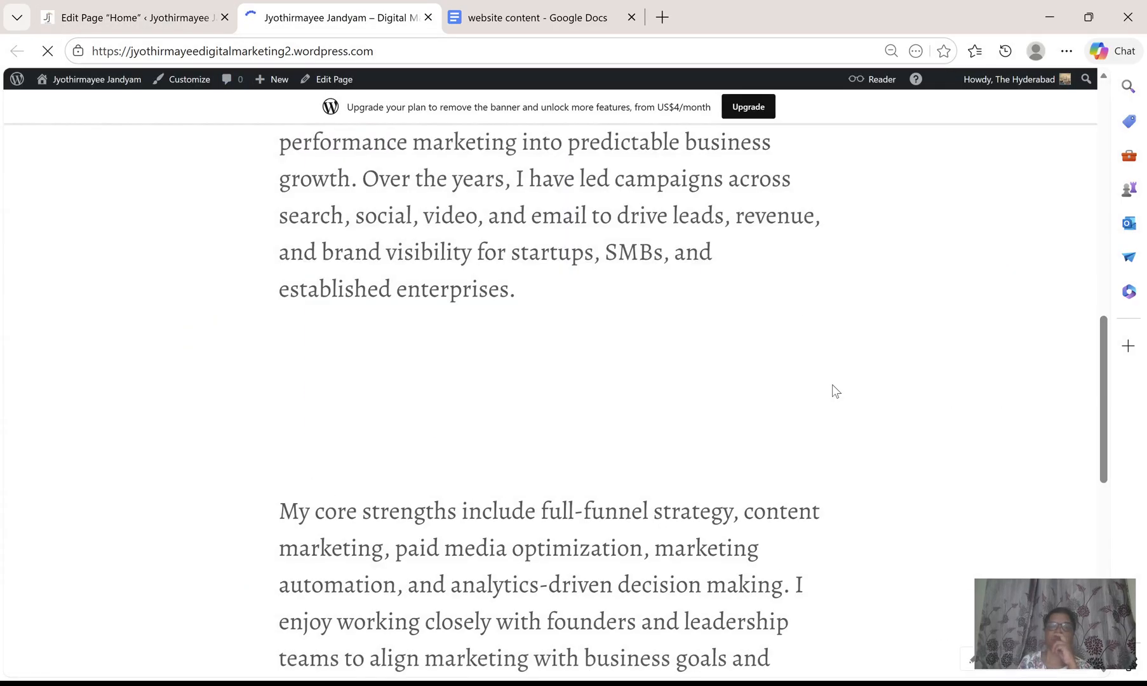
pyautogui.scroll(10, 831, 384)
pyautogui.scroll(-3, 831, 384)
pyautogui.scroll(-10, 832, 386)
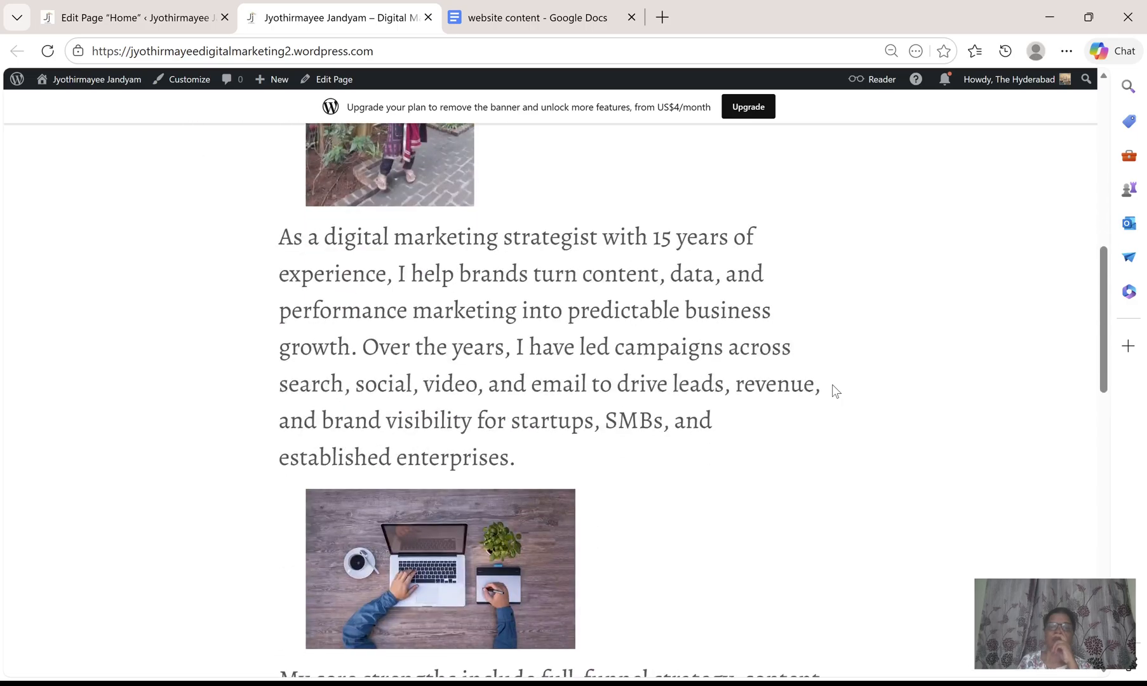
pyautogui.scroll(12, 832, 388)
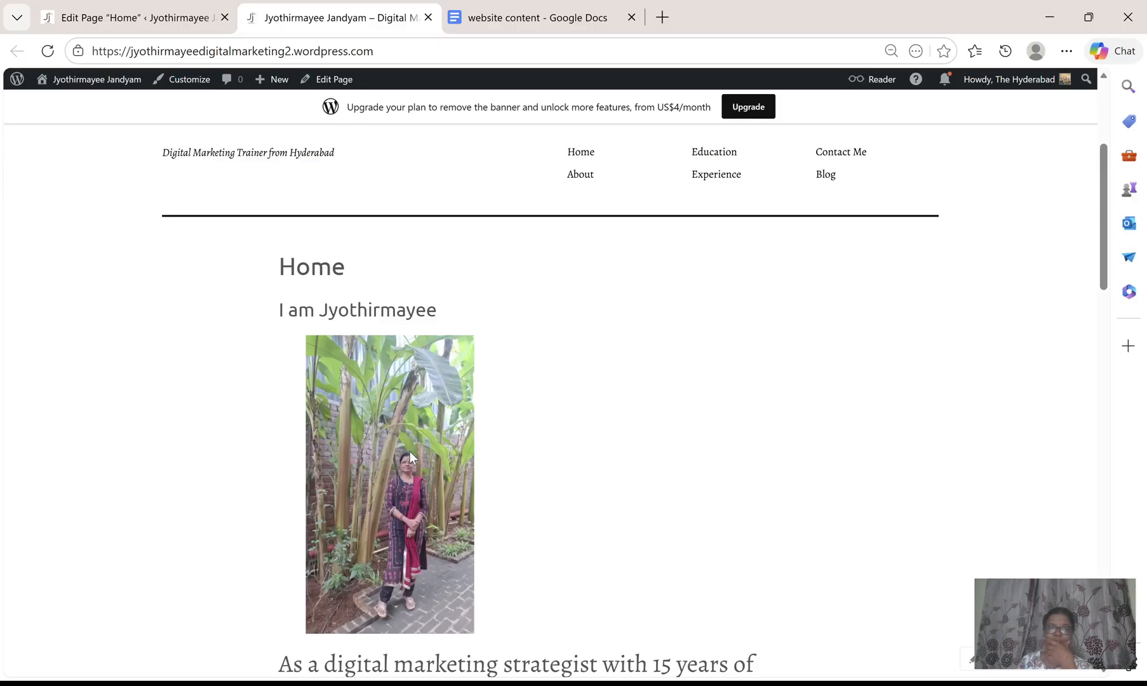
pyautogui.scroll(-1, 578, 479)
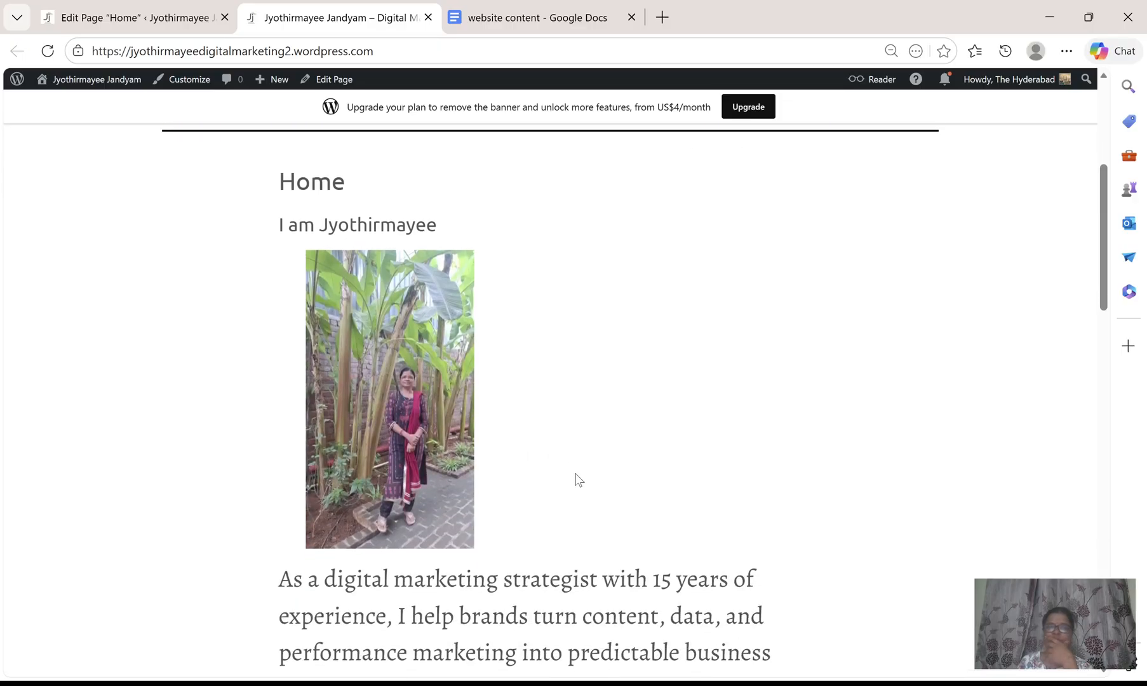
pyautogui.scroll(-2, 577, 479)
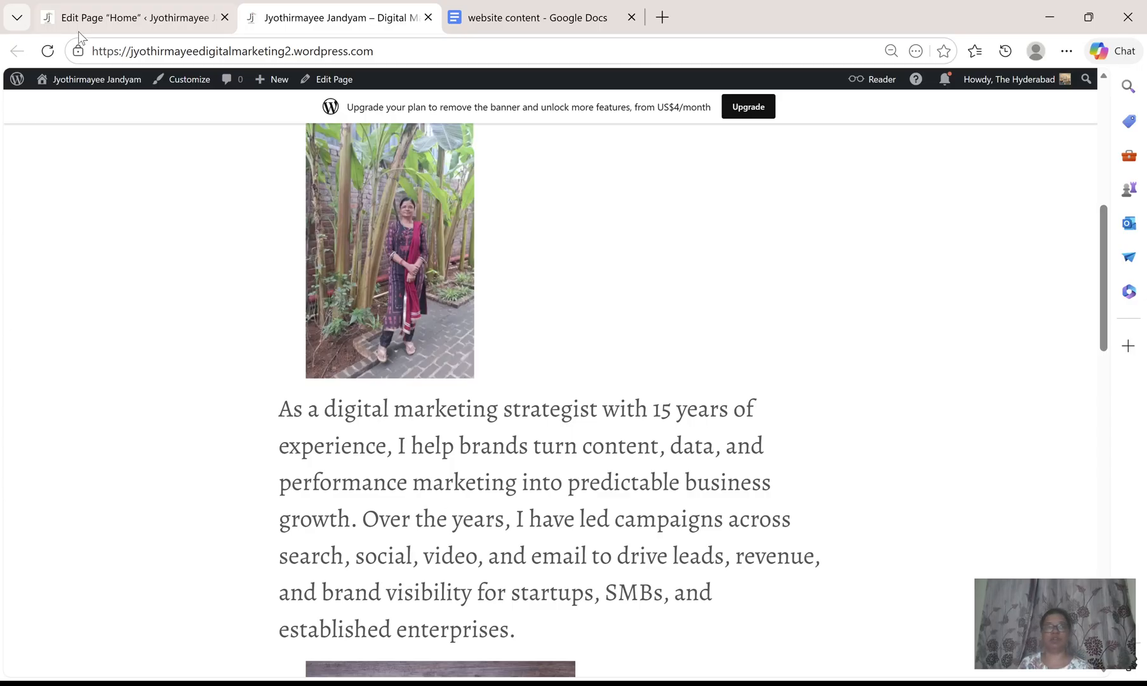
pyautogui.click(102, 22)
# Align the personal photo to the left so the first paragraph wraps beside it.
pyautogui.click(295, 444)
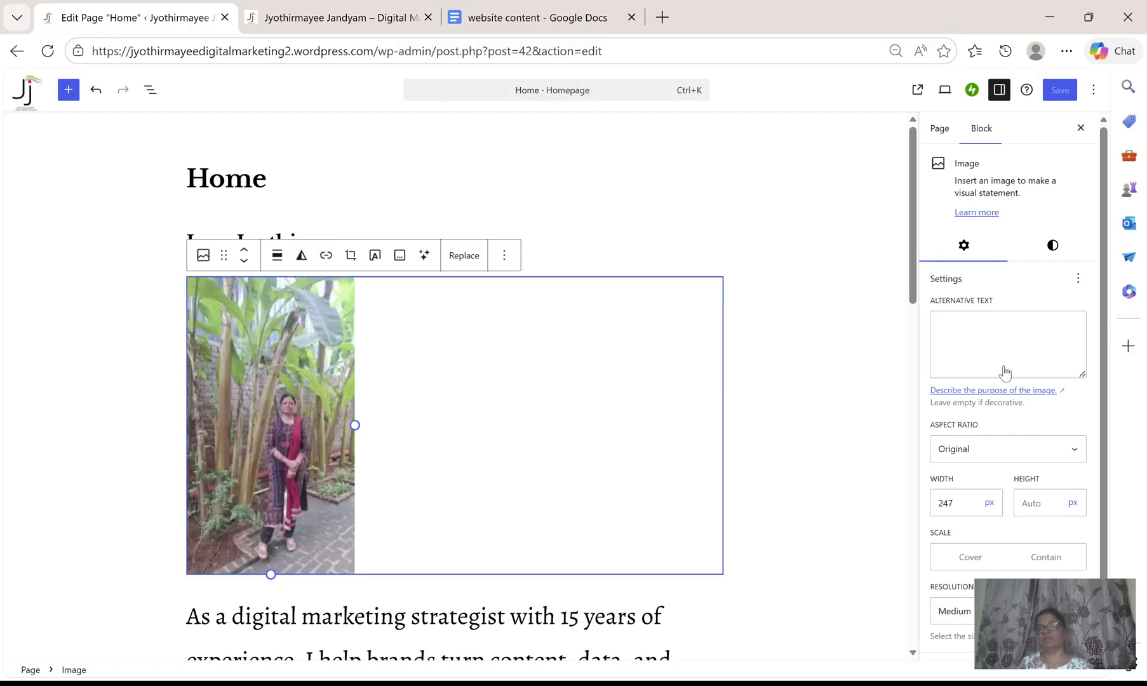
pyautogui.scroll(-1, 1033, 508)
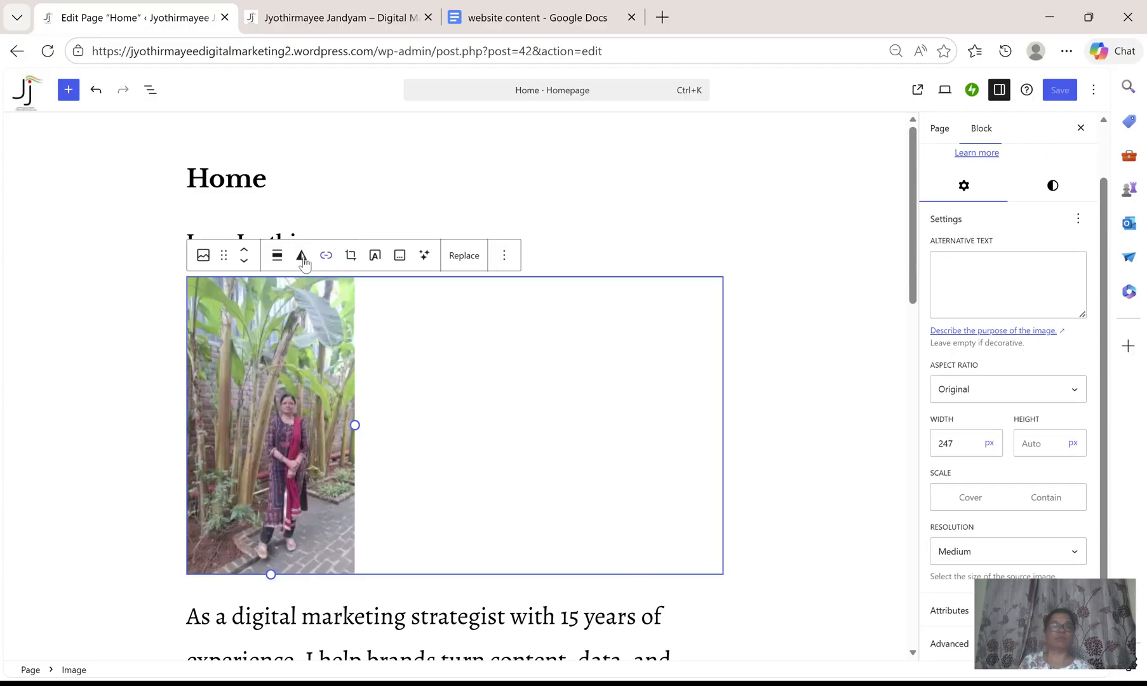
pyautogui.click(280, 259)
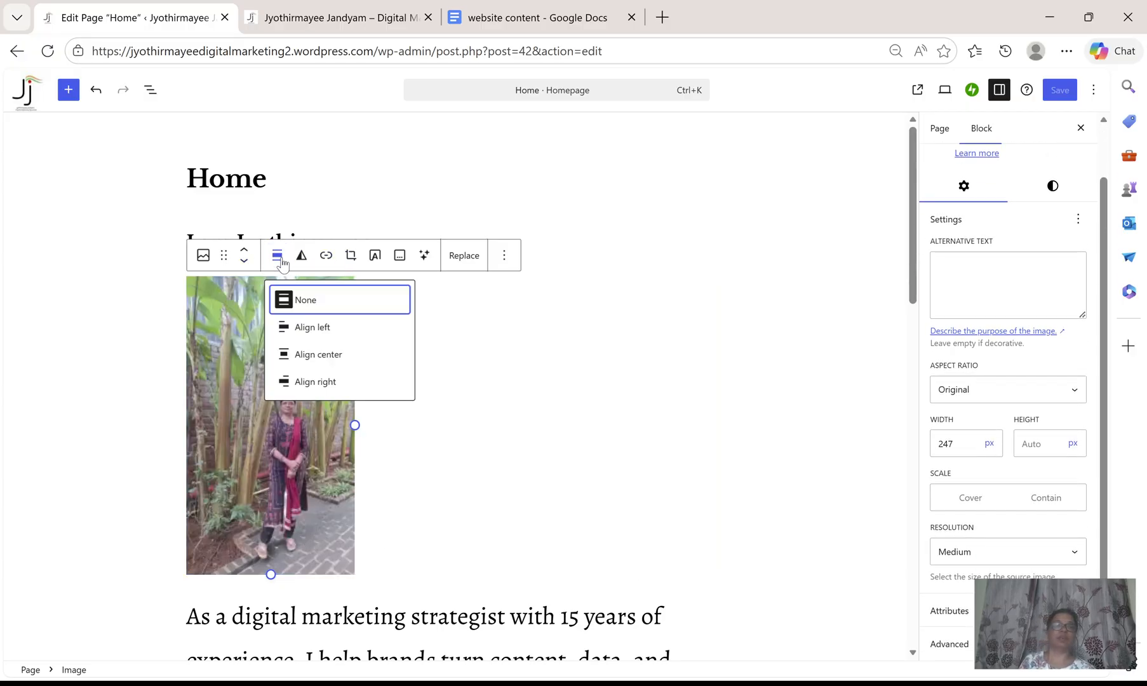
pyautogui.click(305, 362)
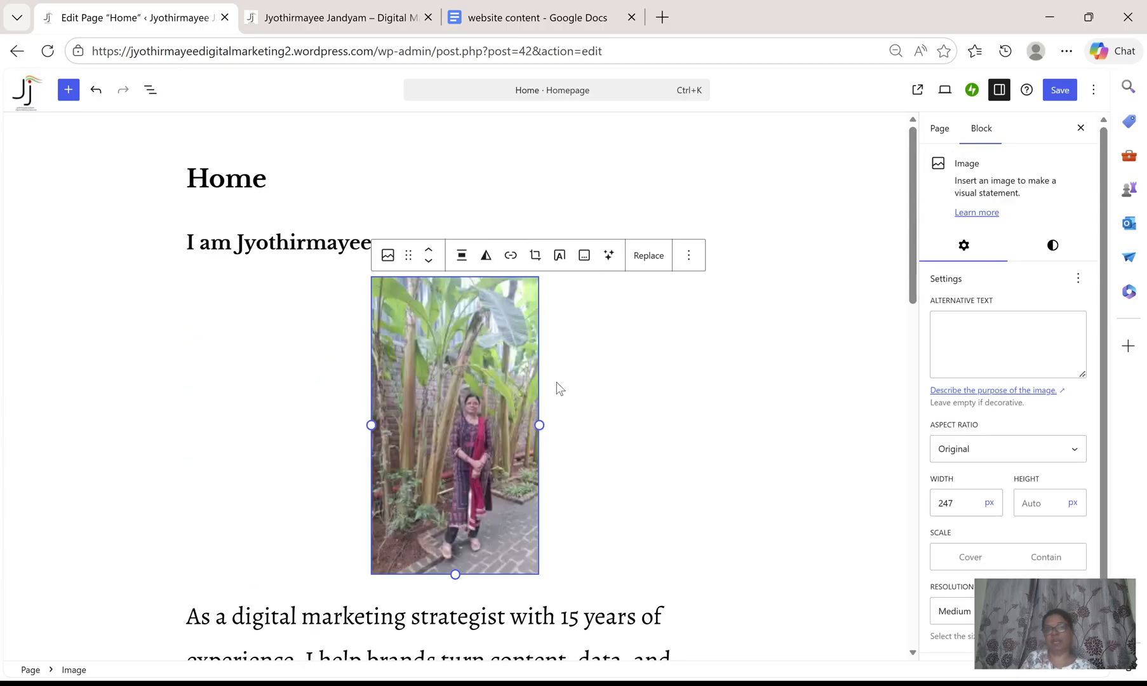
pyautogui.click(462, 255)
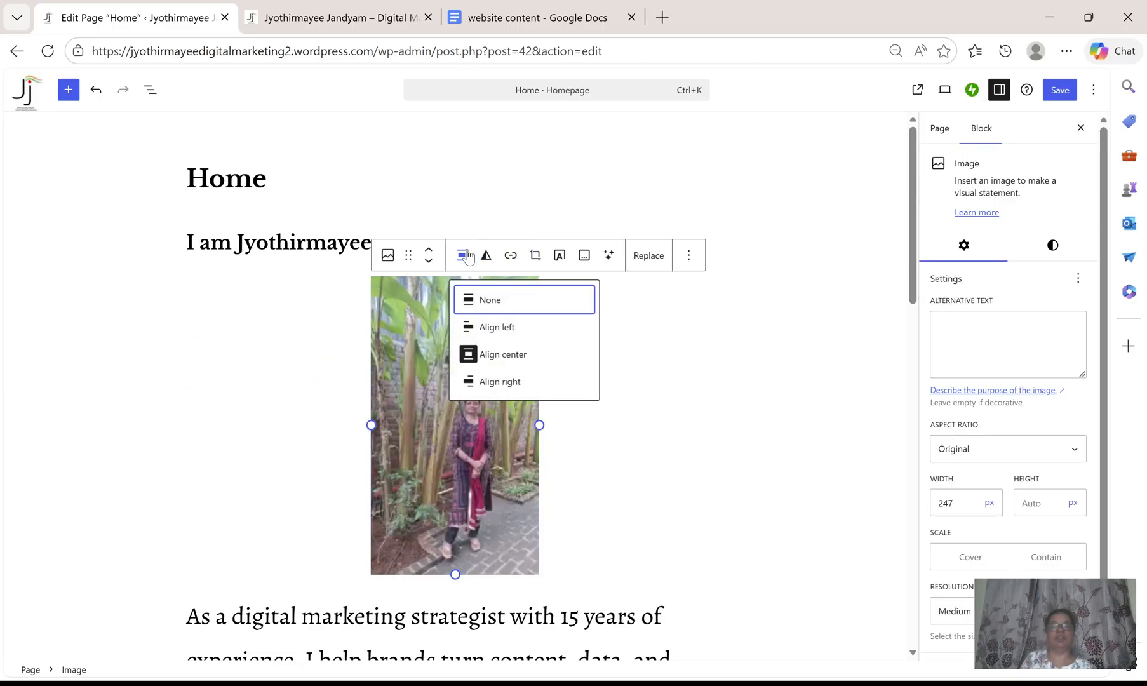
pyautogui.click(495, 329)
# Align the laptop image to the right beside the second paragraph.
pyautogui.scroll(-4, 722, 408)
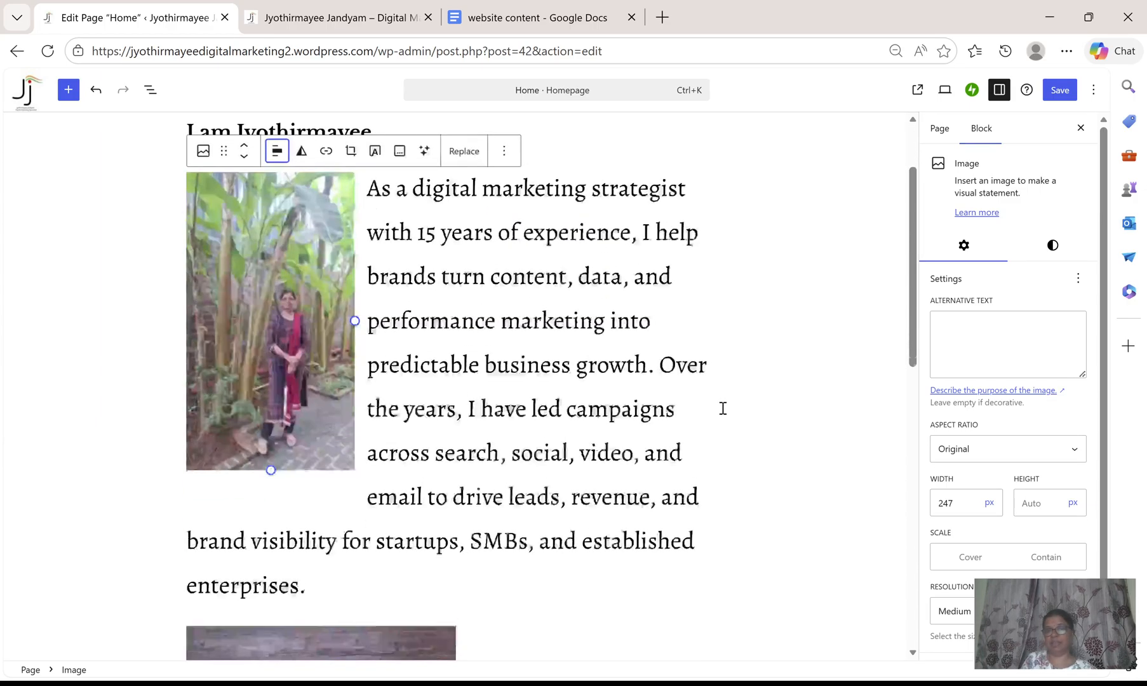
pyautogui.scroll(-3, 722, 409)
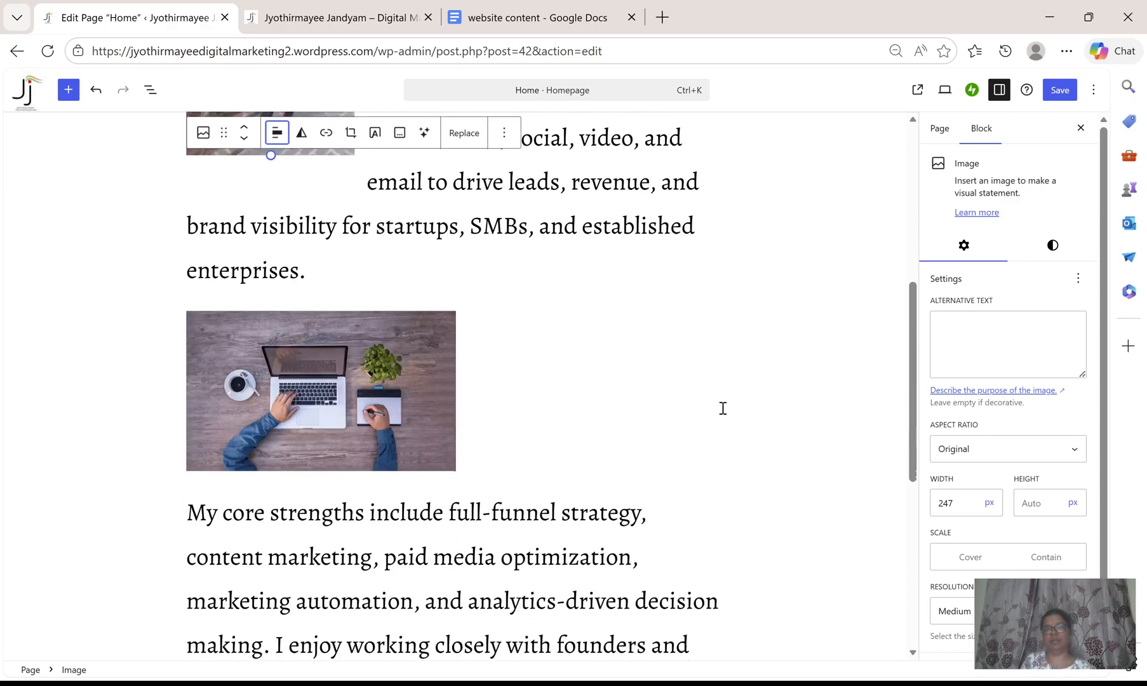
pyautogui.click(279, 394)
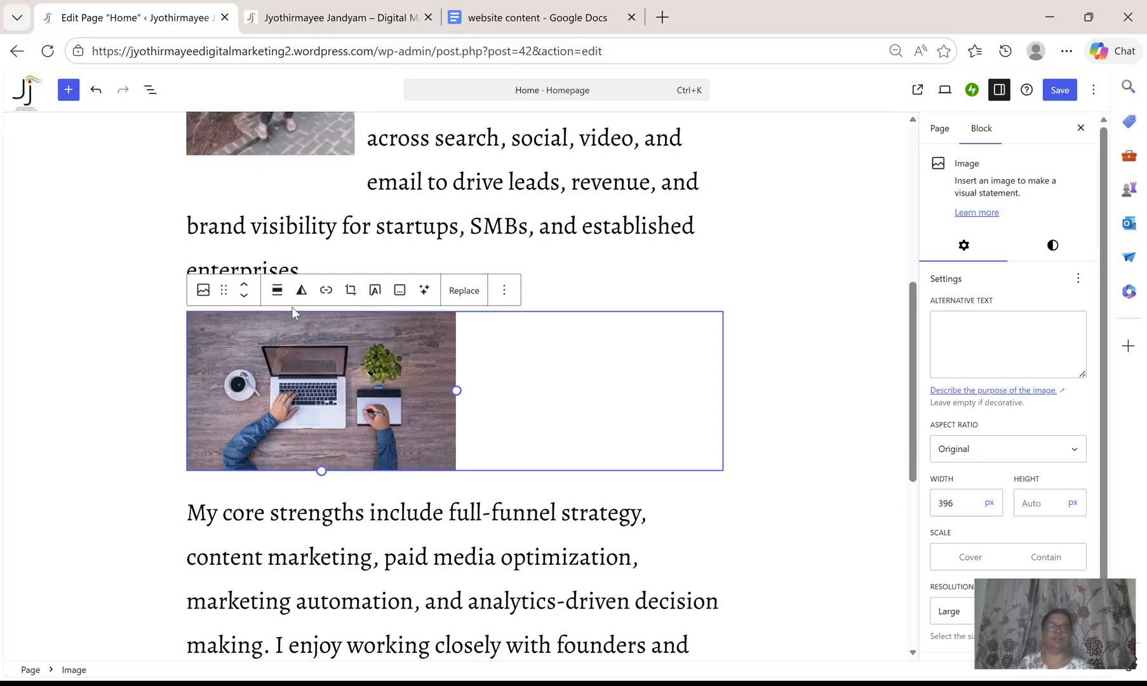
pyautogui.click(277, 290)
pyautogui.click(317, 415)
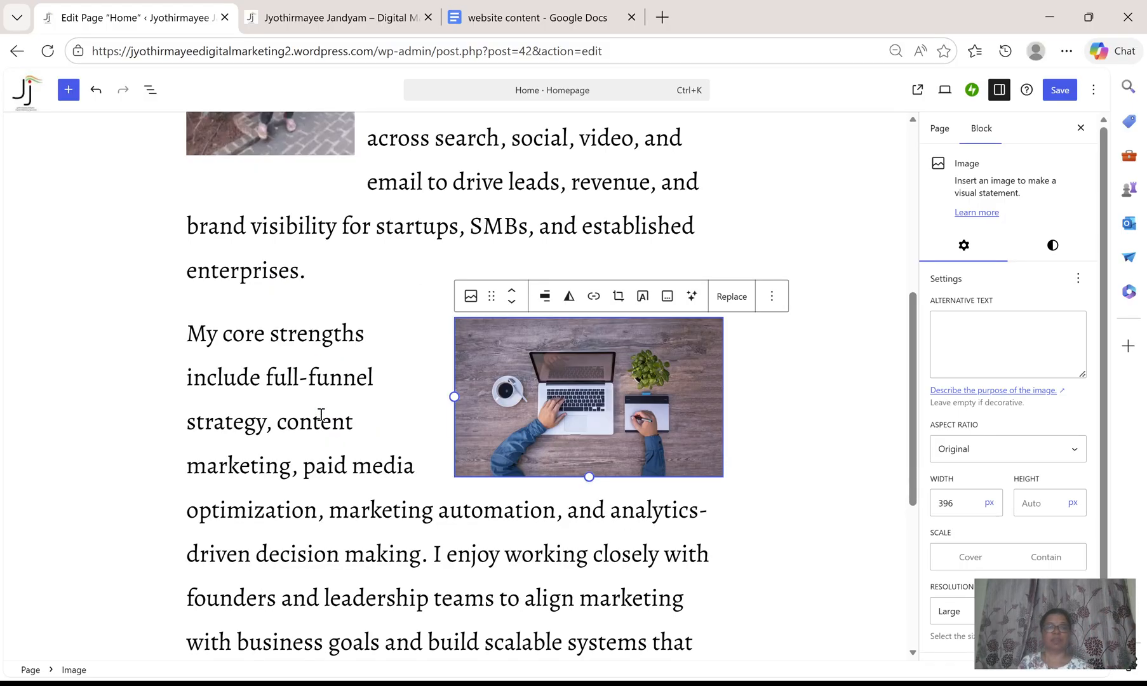
# Save the page and open the page settings.
pyautogui.scroll(6, 751, 426)
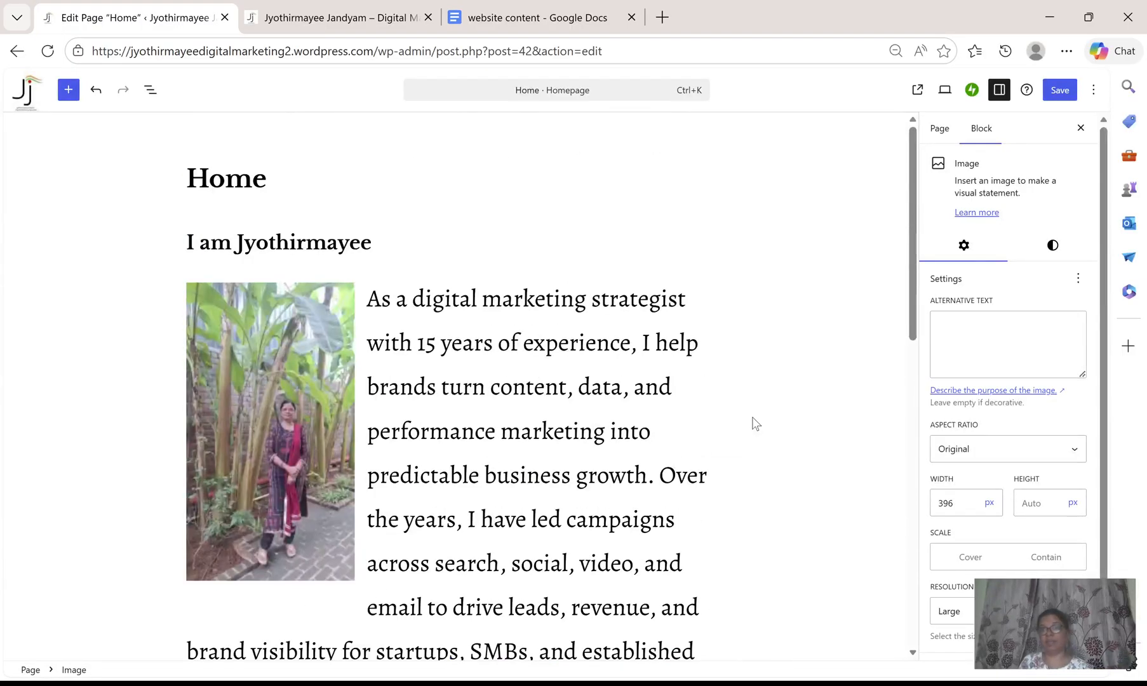
pyautogui.scroll(-8, 754, 423)
pyautogui.scroll(5, 806, 303)
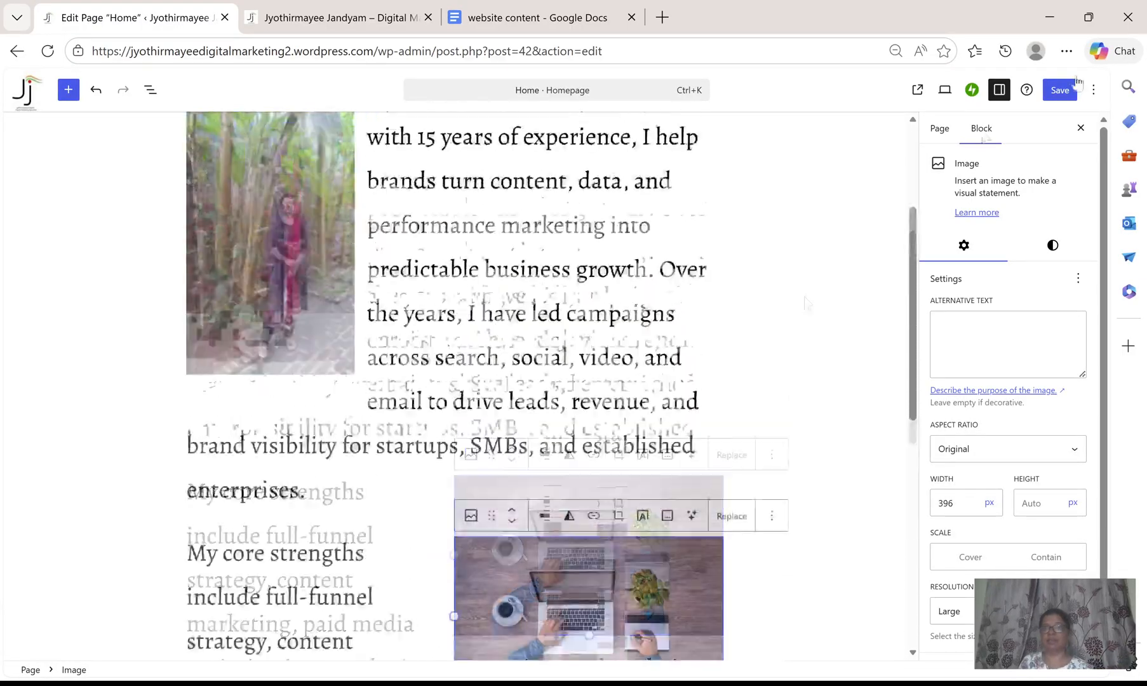
pyautogui.click(1069, 89)
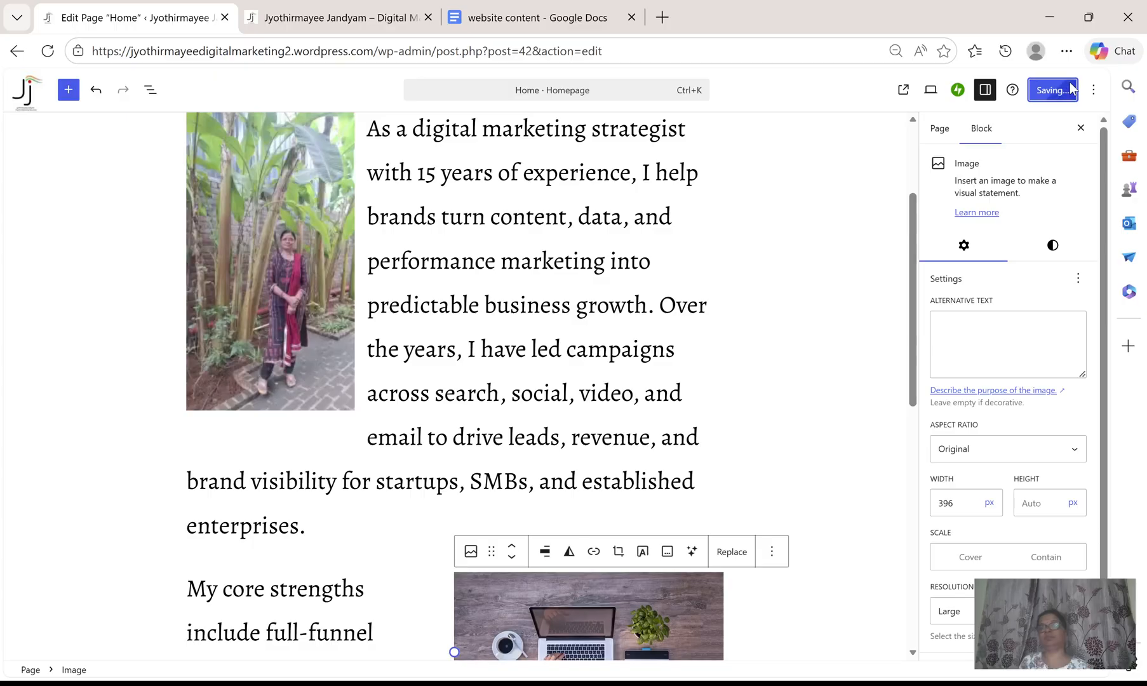
pyautogui.click(940, 130)
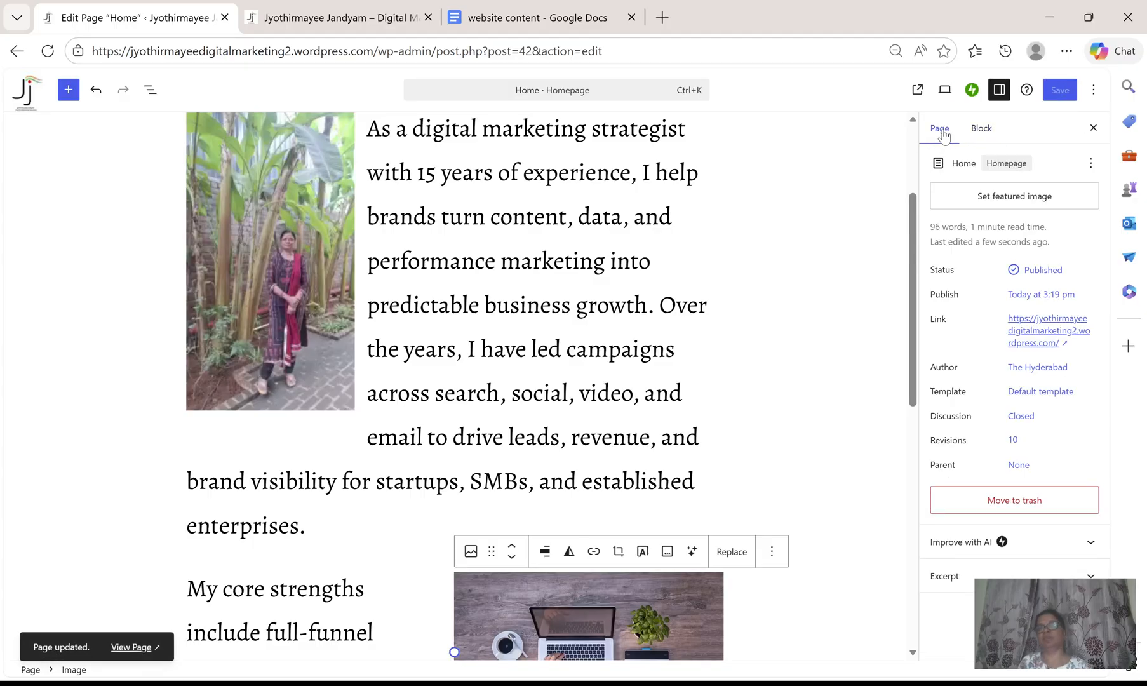
# Review the live Home page once more, then return from the editor to the pages list.
pyautogui.scroll(3, 775, 297)
pyautogui.click(330, 5)
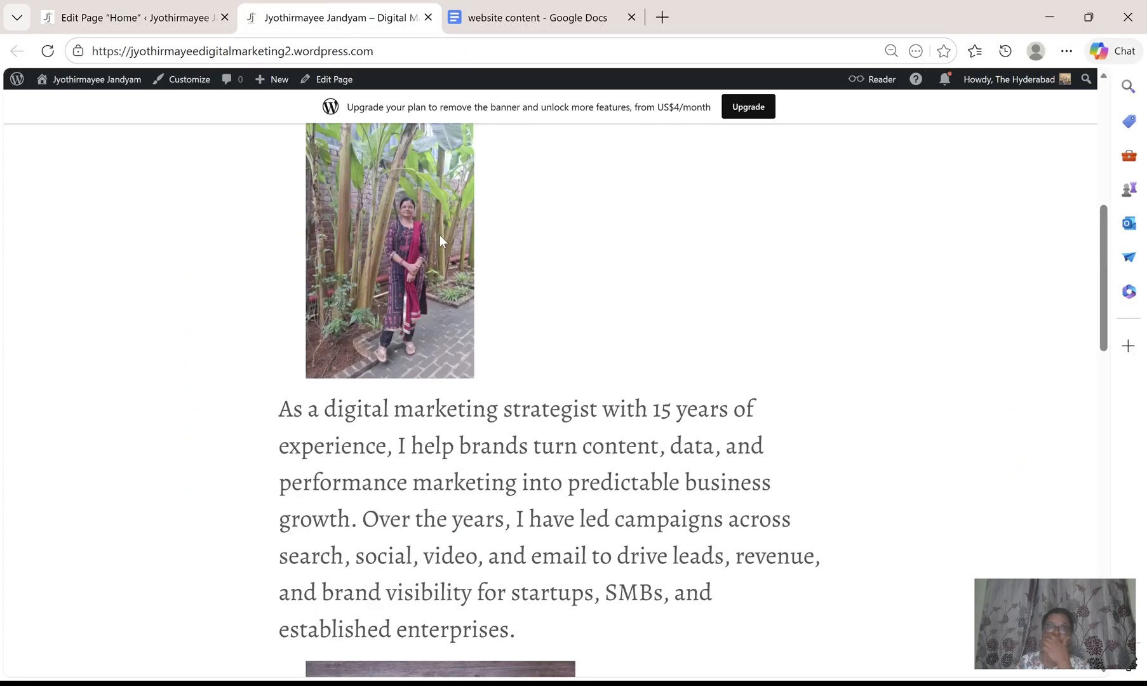
pyautogui.scroll(7, 603, 284)
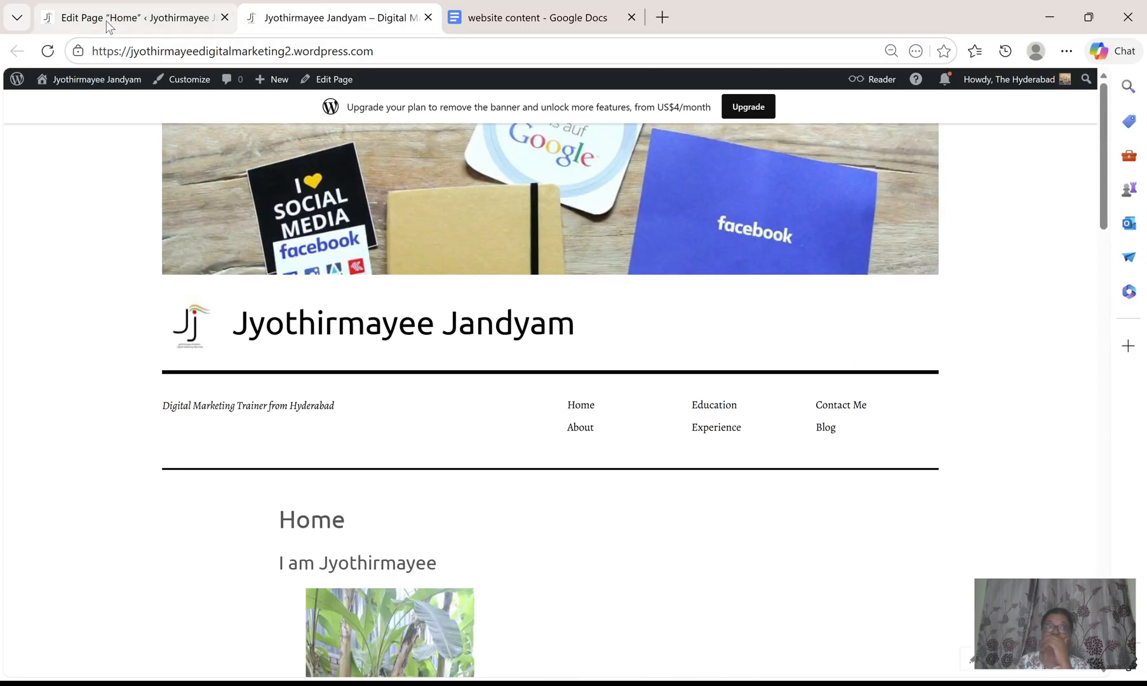
pyautogui.click(108, 22)
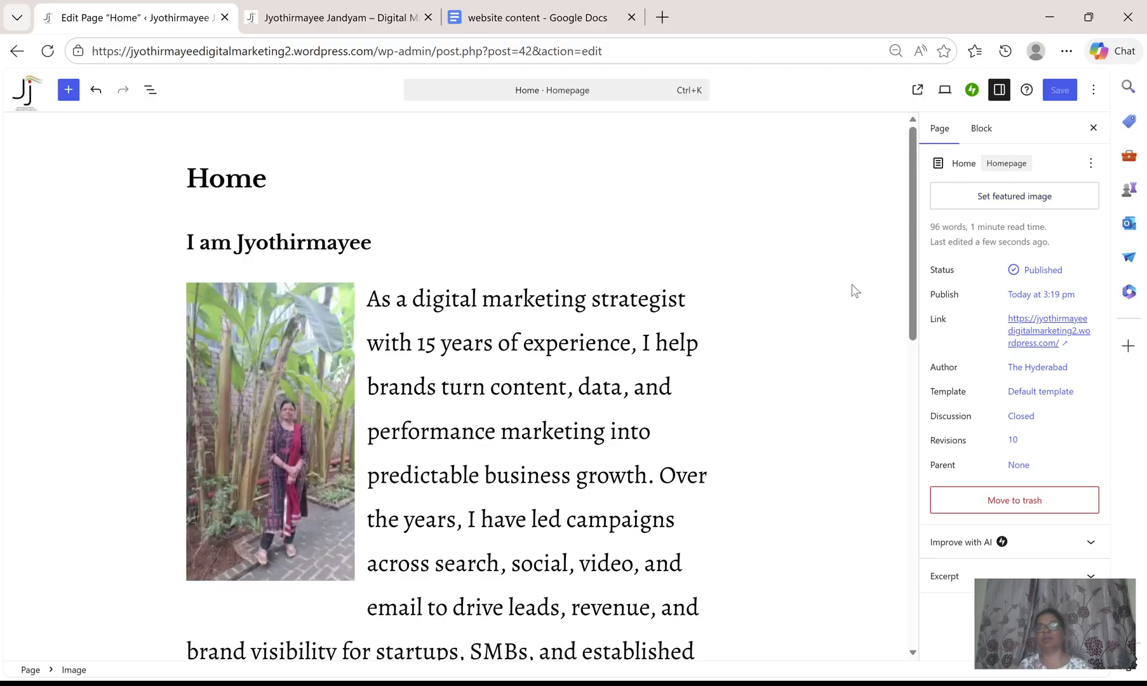
pyautogui.scroll(-2, 854, 291)
pyautogui.moveTo(962, 163); pyautogui.dragTo(960, 164)
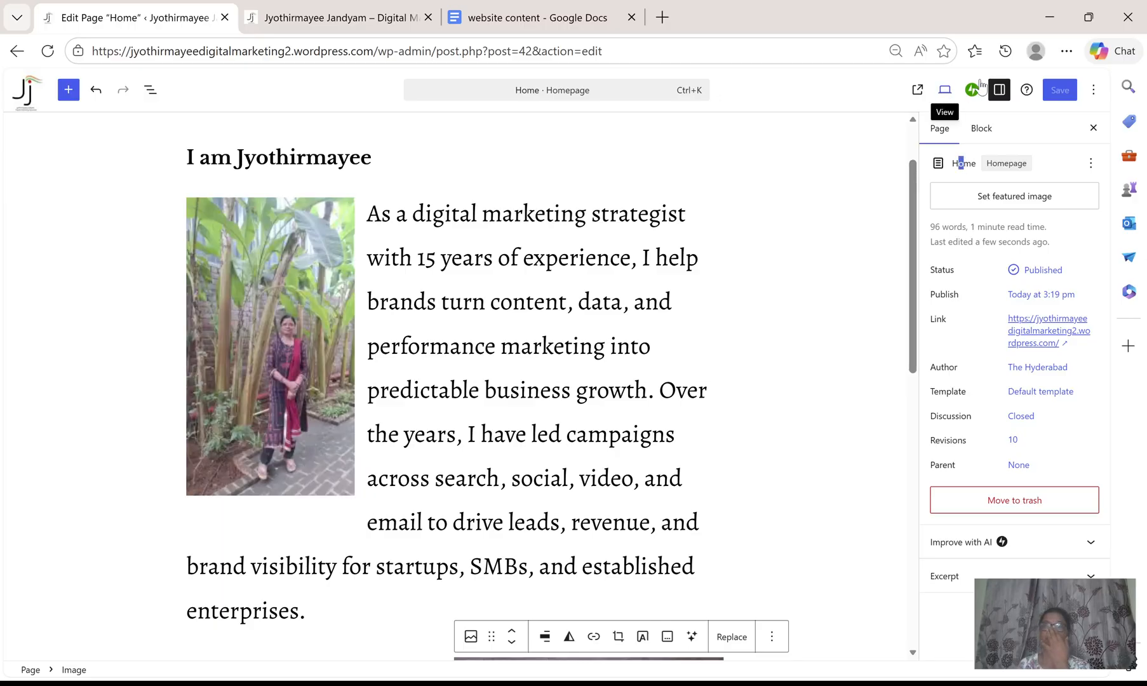
pyautogui.scroll(2, 746, 302)
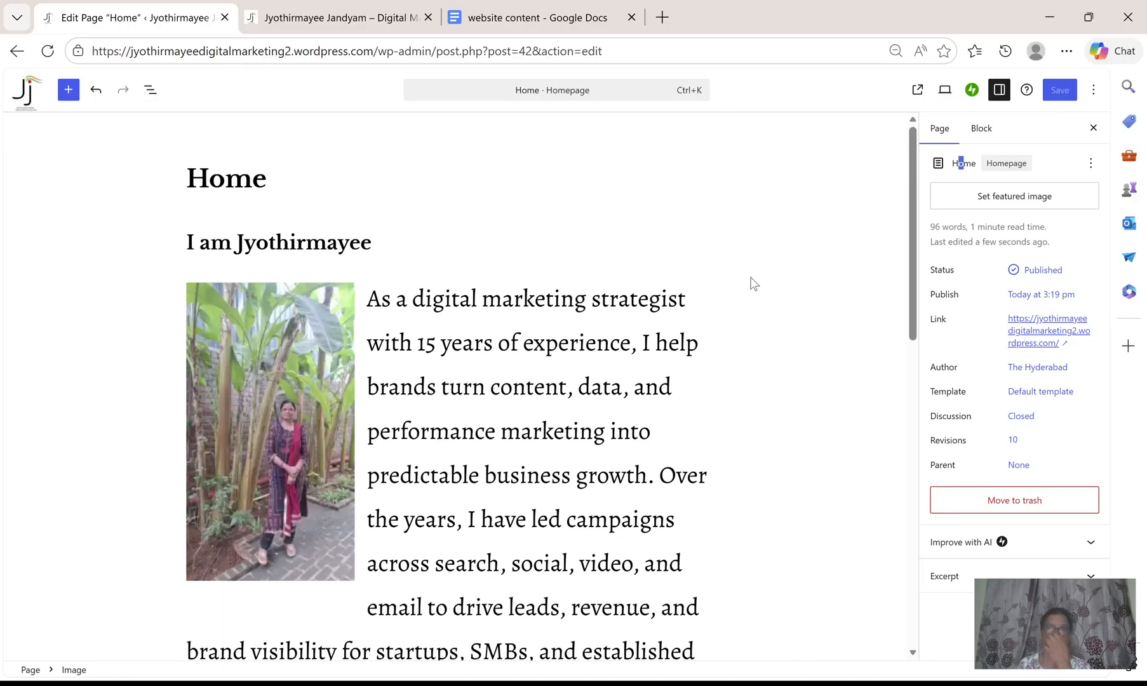
pyautogui.click(15, 54)
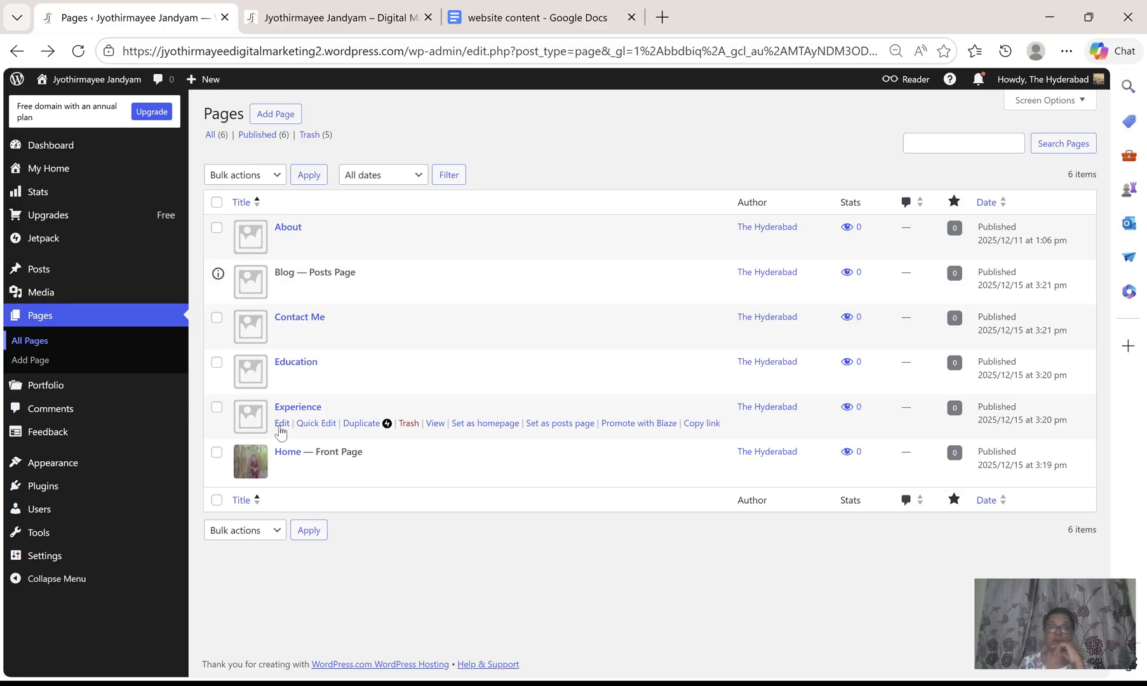
# Open the Education page for editing and copy the Education section from the website content document.
pyautogui.click(281, 379)
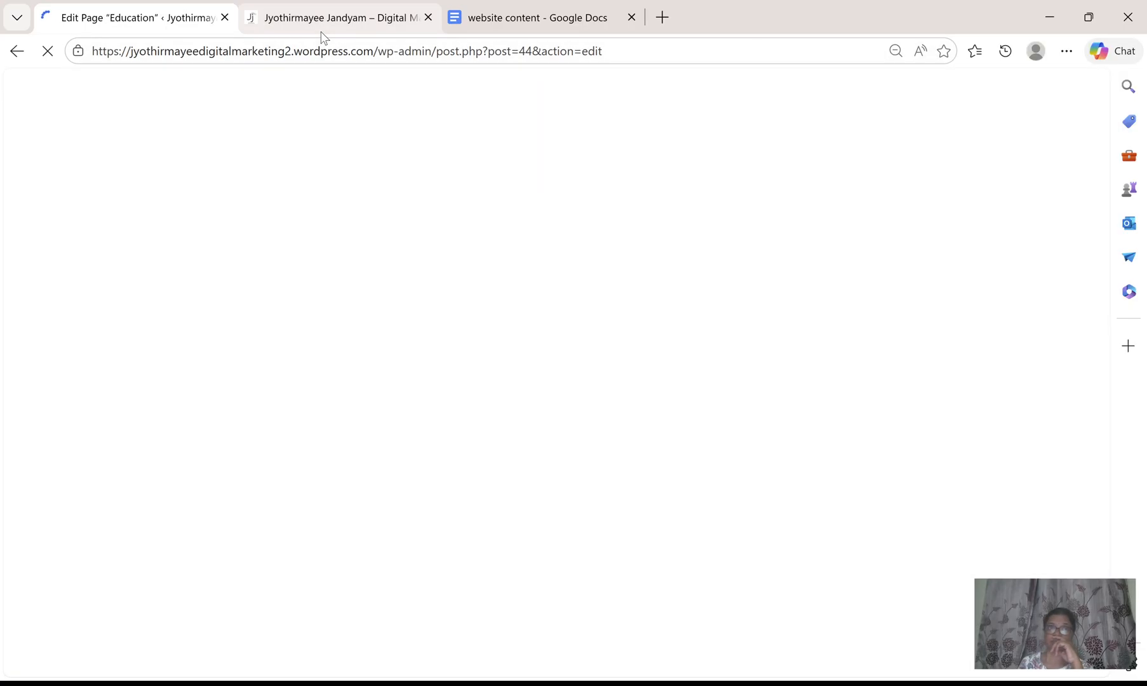
pyautogui.click(343, 20)
pyautogui.click(539, 16)
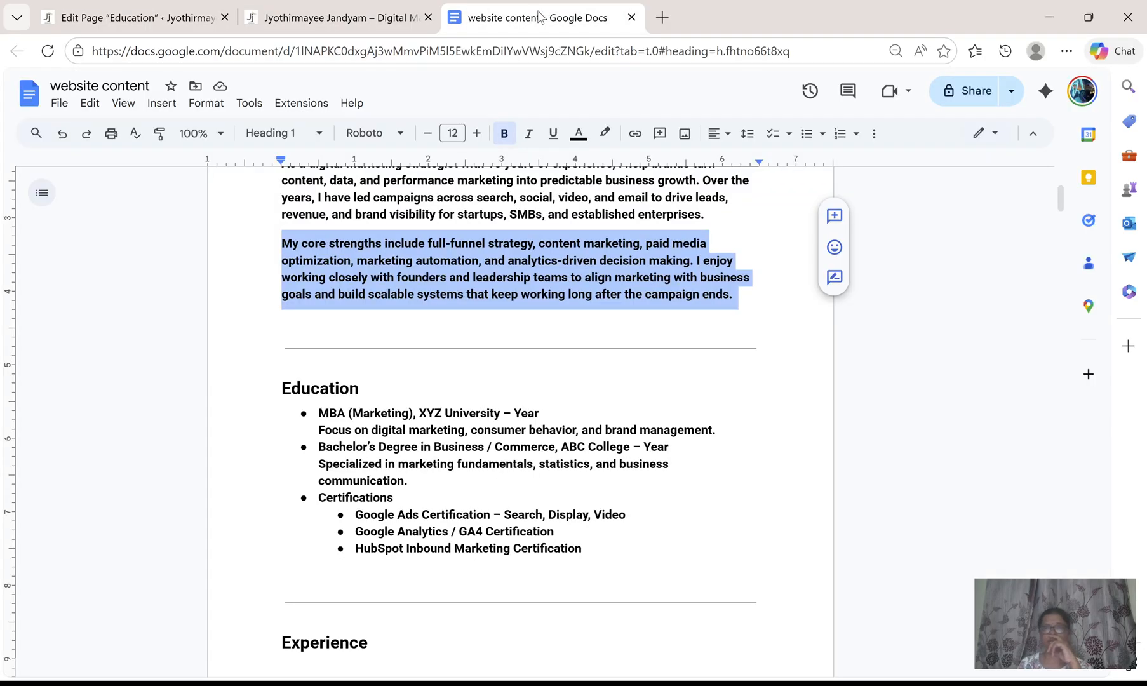
pyautogui.scroll(-3, 319, 254)
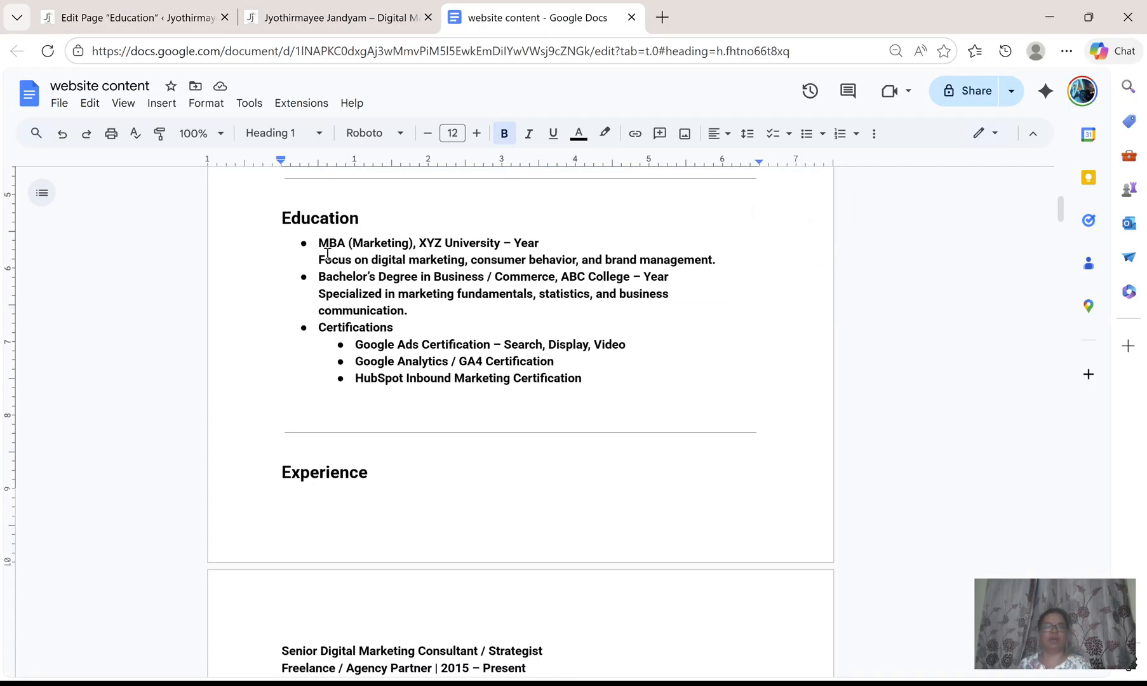
pyautogui.moveTo(320, 213); pyautogui.dragTo(318, 245)
pyautogui.hotkey('ctrl', 'c')
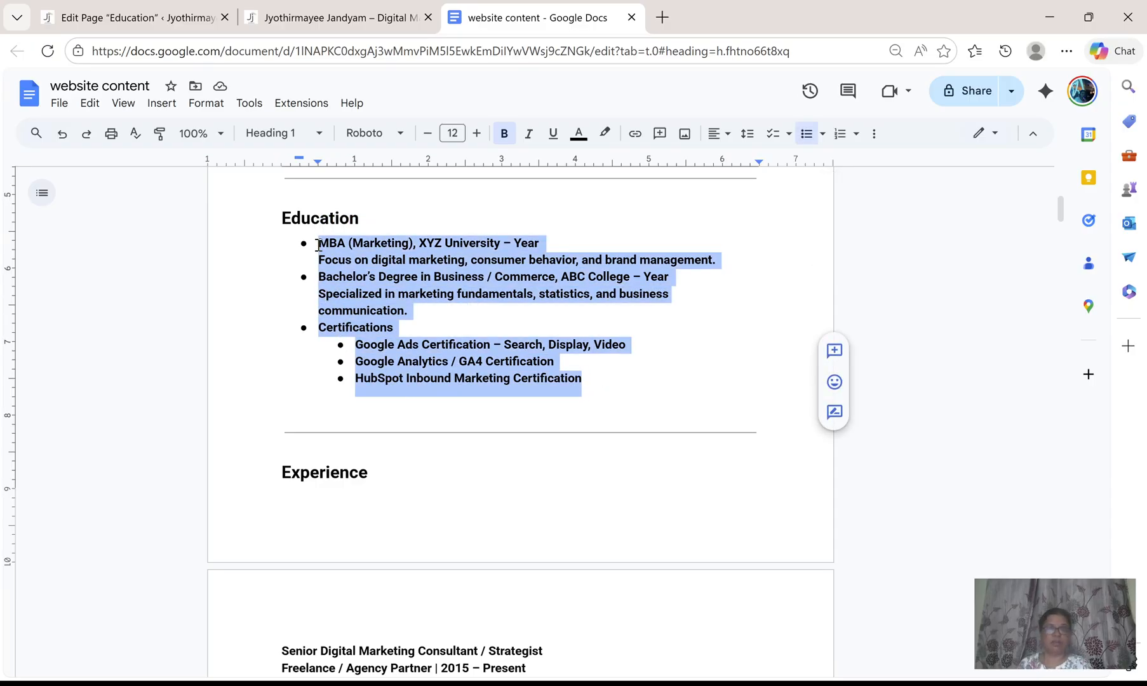
pyautogui.click(161, 11)
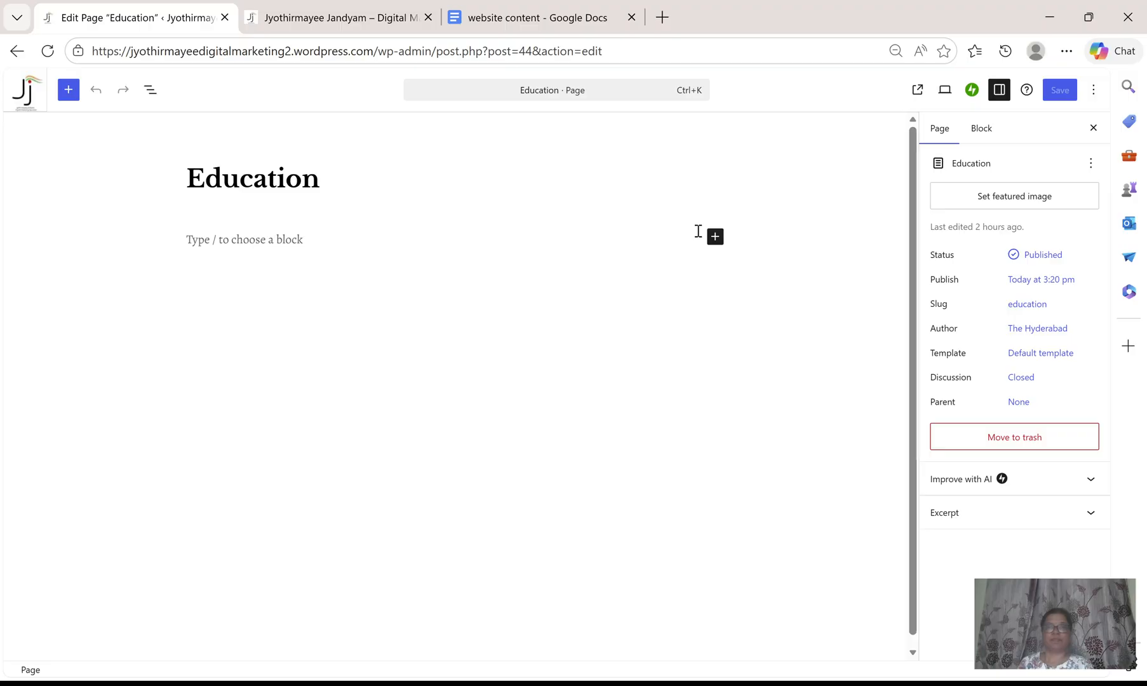
# Paste the Education list below the Education page title and save the page.
pyautogui.click(311, 244)
pyautogui.click(285, 220)
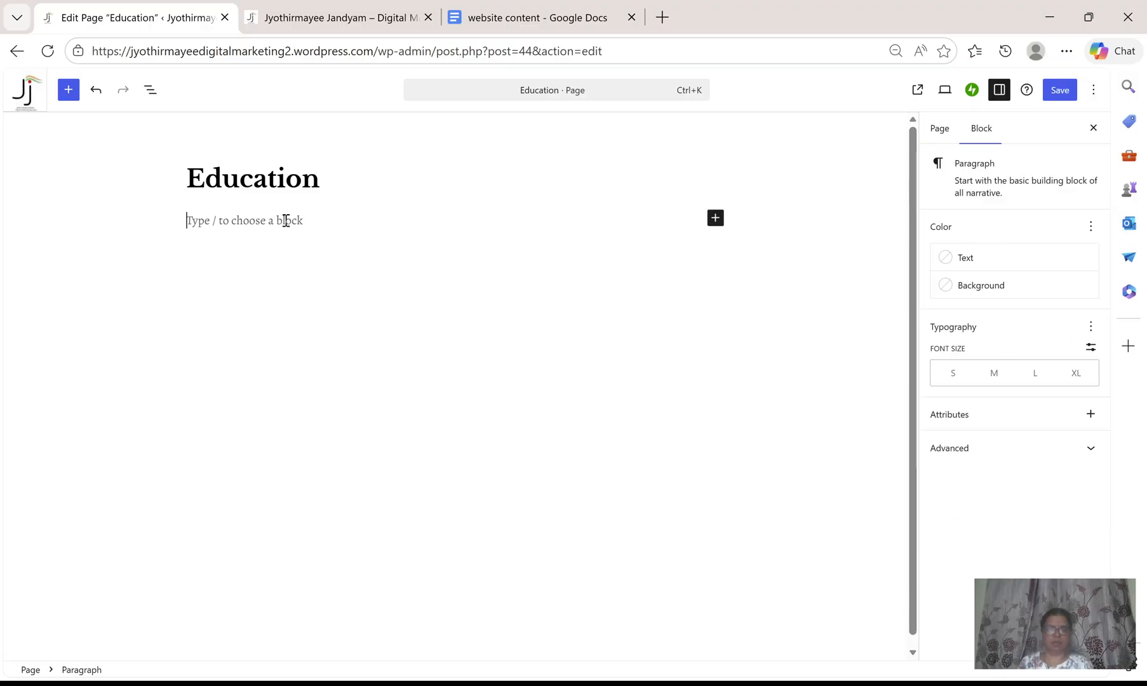
pyautogui.hotkey('ctrl', 'v')
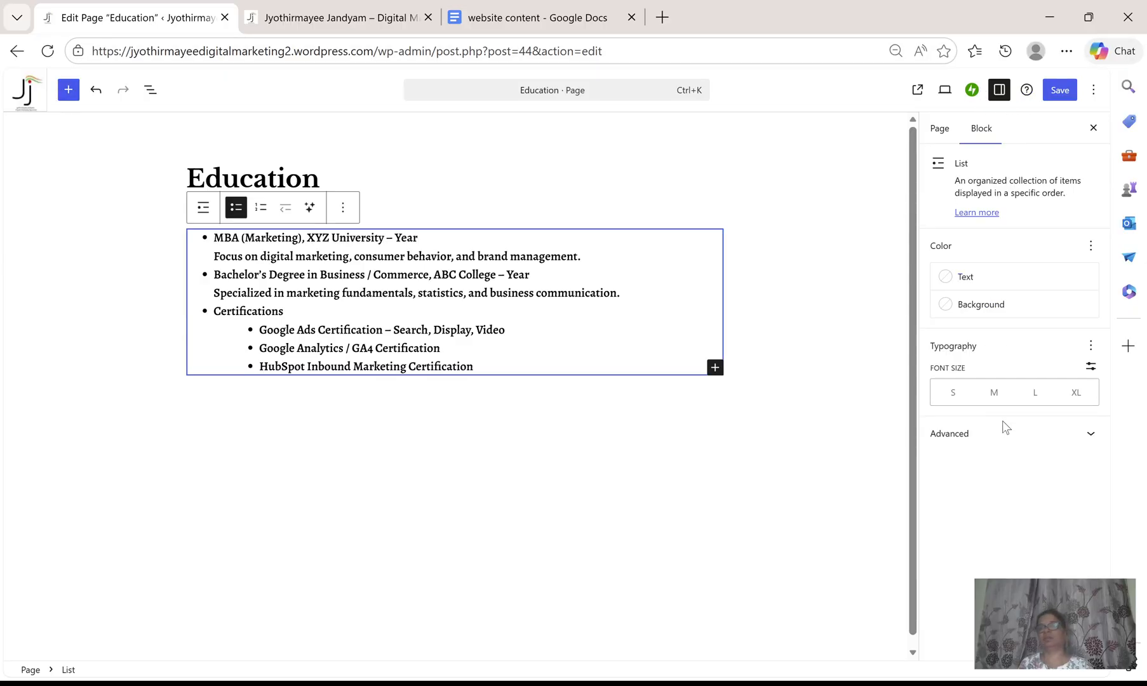
pyautogui.click(938, 133)
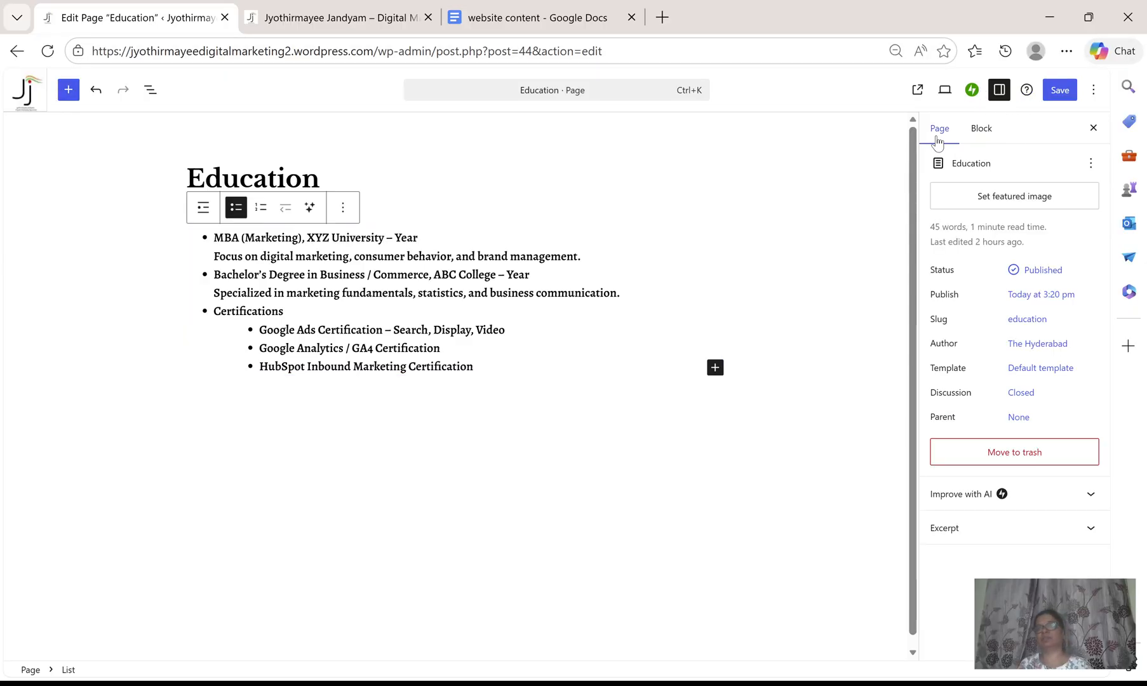
pyautogui.click(1054, 89)
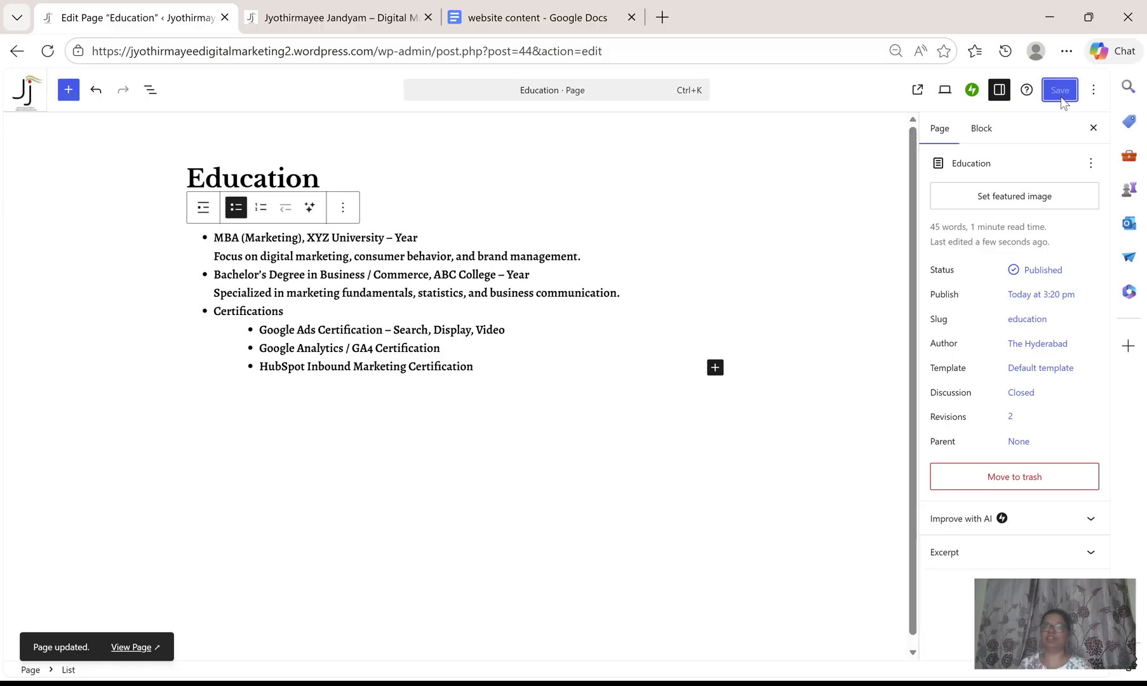
# Open the Experience page for editing and copy the full Experience section from the website content document.
pyautogui.click(19, 56)
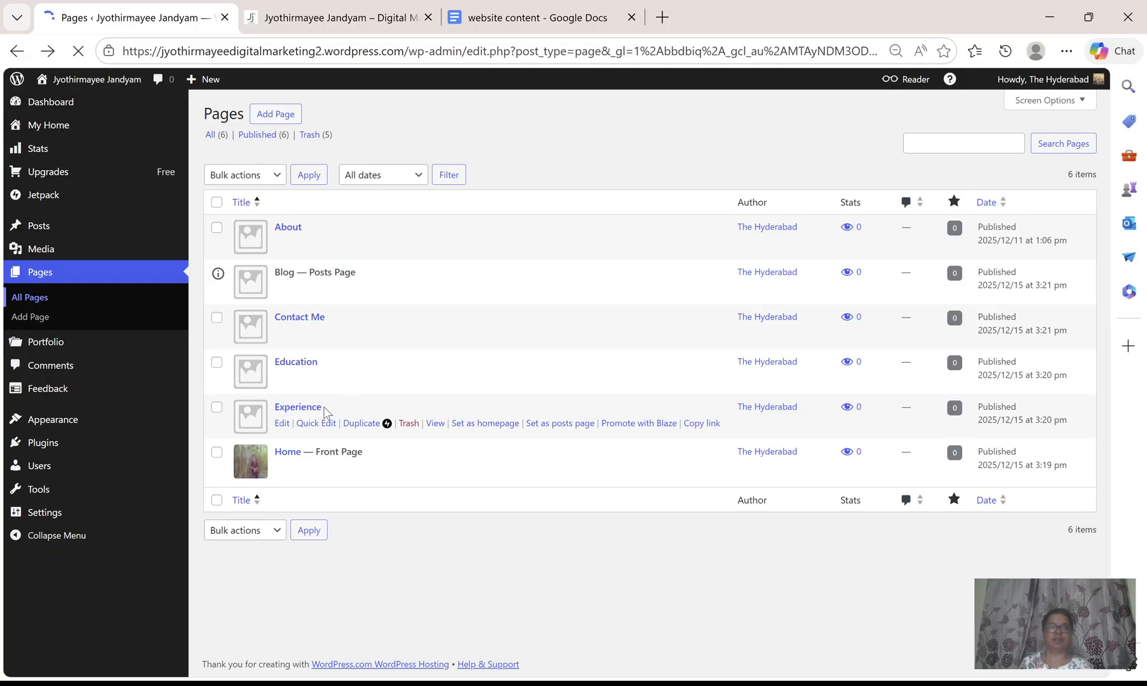
pyautogui.click(282, 423)
pyautogui.click(517, 19)
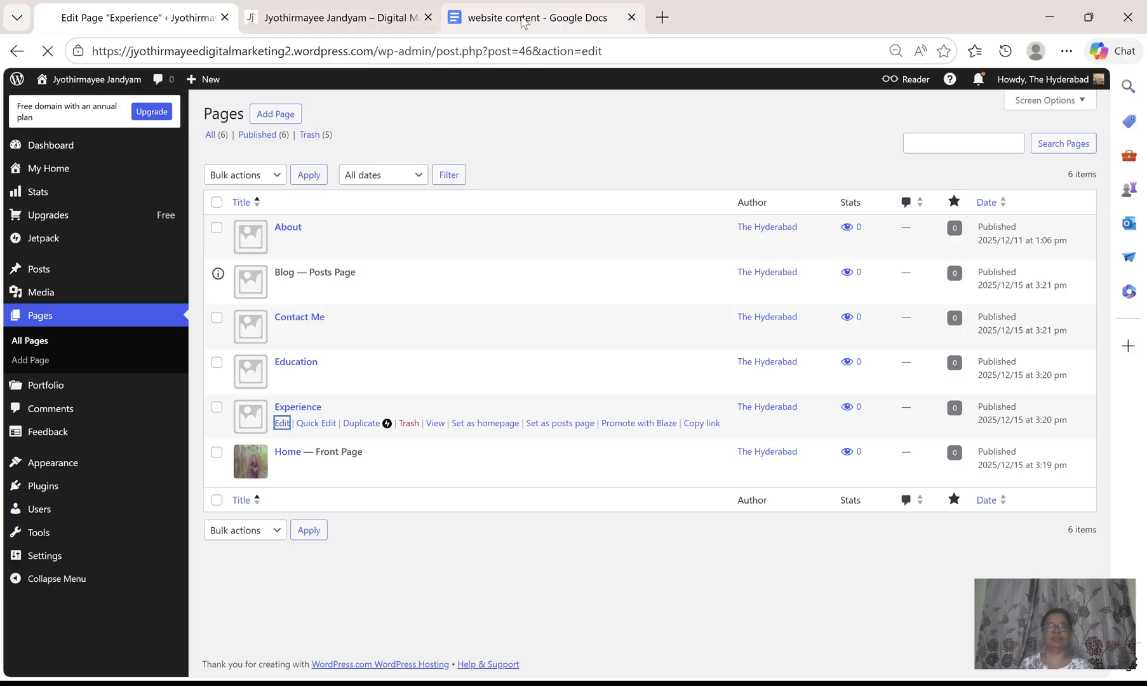
pyautogui.scroll(-9, 442, 445)
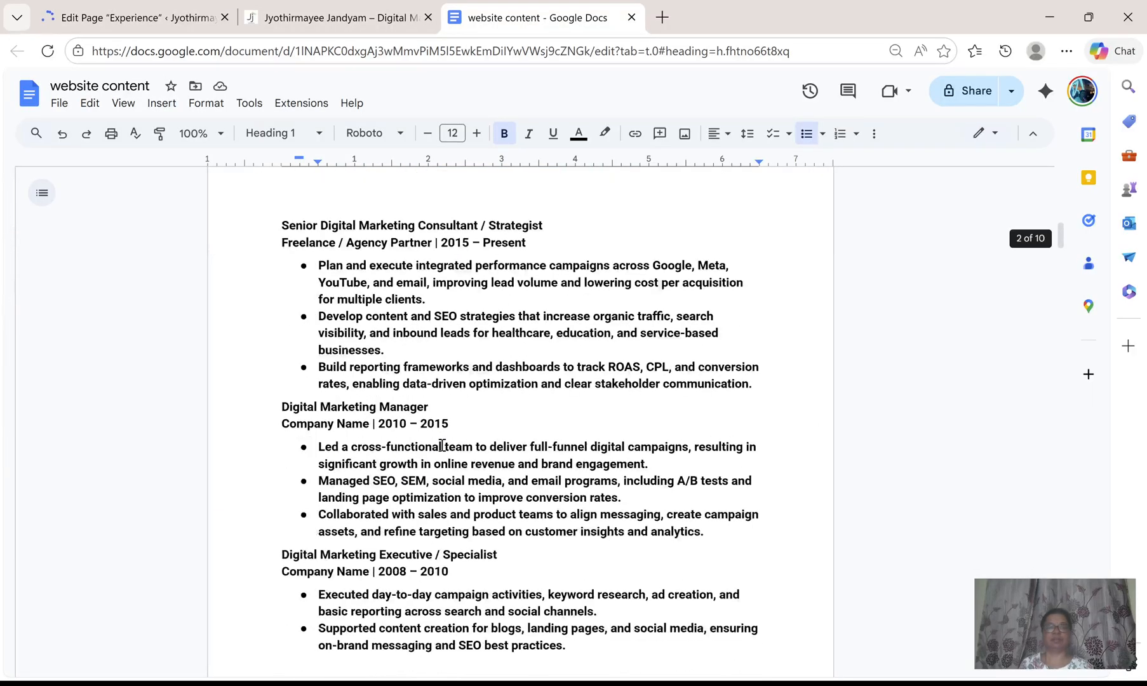
pyautogui.scroll(3, 333, 299)
pyautogui.moveTo(284, 306); pyautogui.dragTo(614, 674)
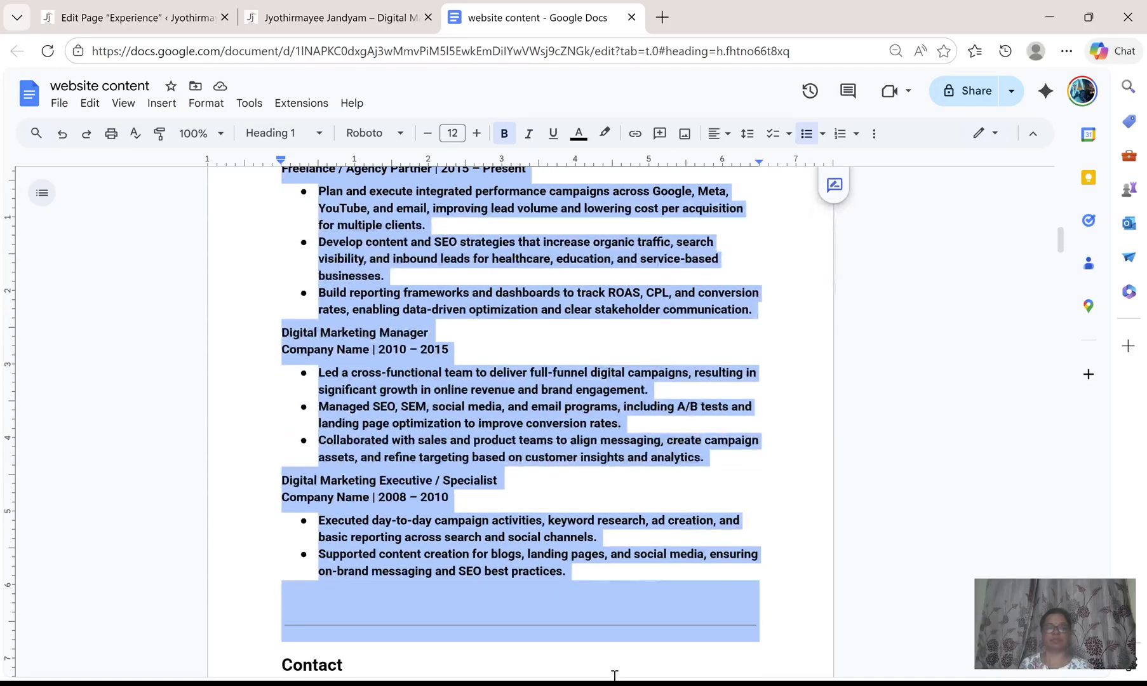
pyautogui.moveTo(619, 578); pyautogui.dragTo(619, 571)
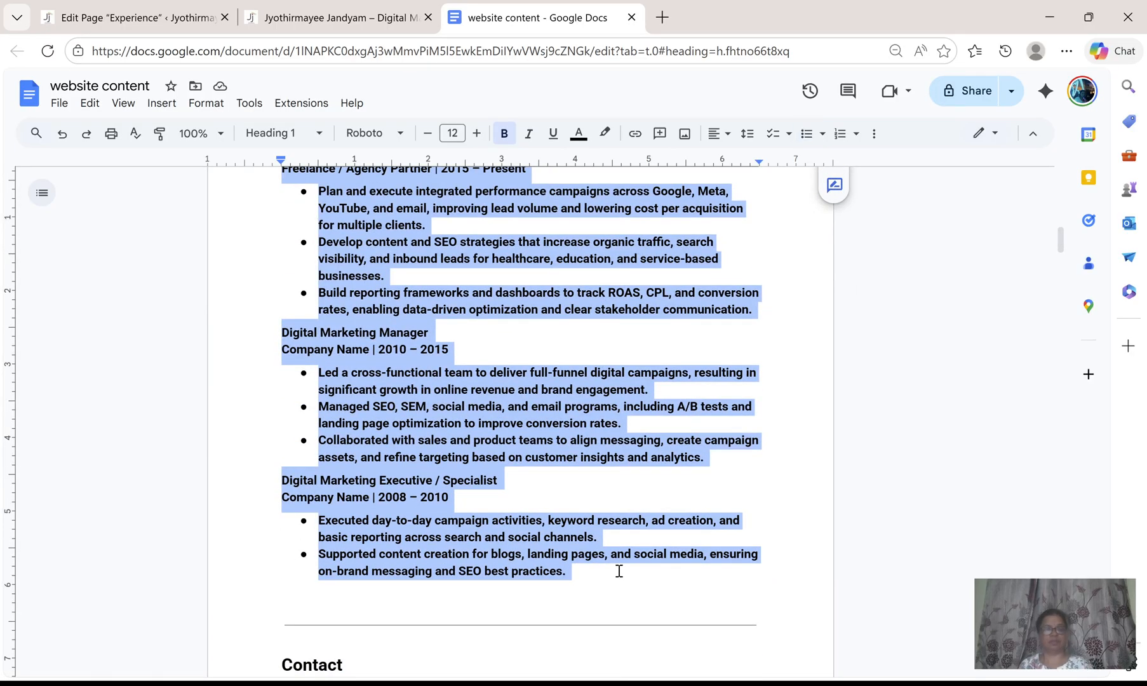
# Paste the Experience content below the Experience page title and save the page.
pyautogui.click(287, 19)
pyautogui.click(194, 21)
pyautogui.click(266, 236)
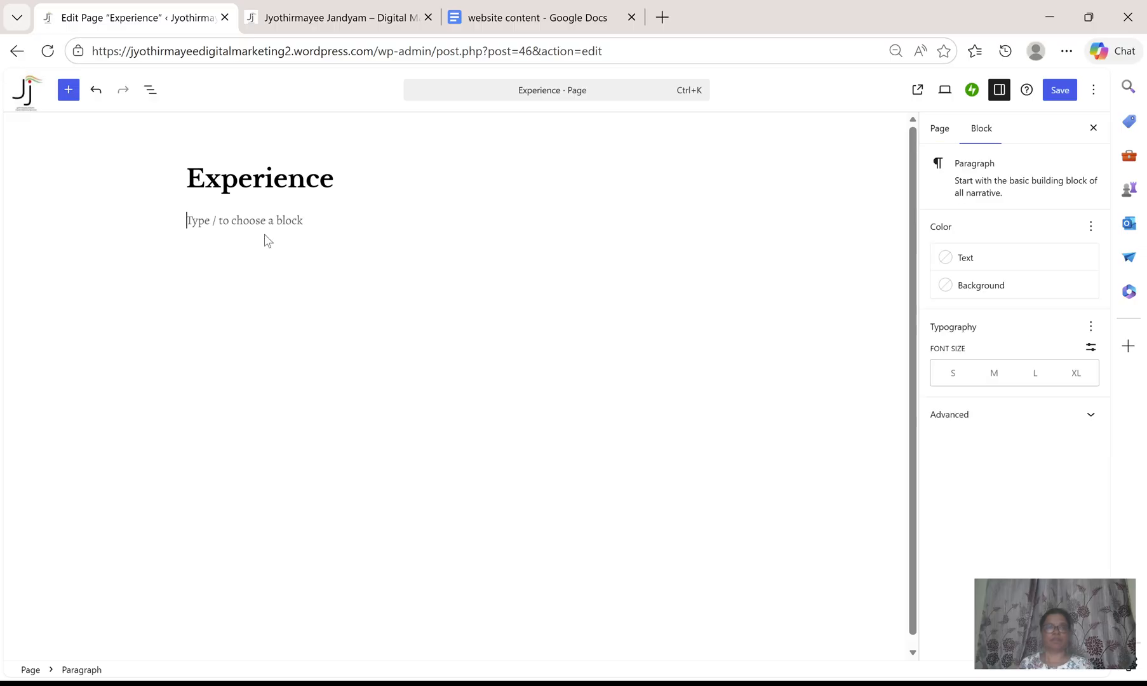
pyautogui.hotkey('ctrl', 'v')
pyautogui.scroll(7, 740, 425)
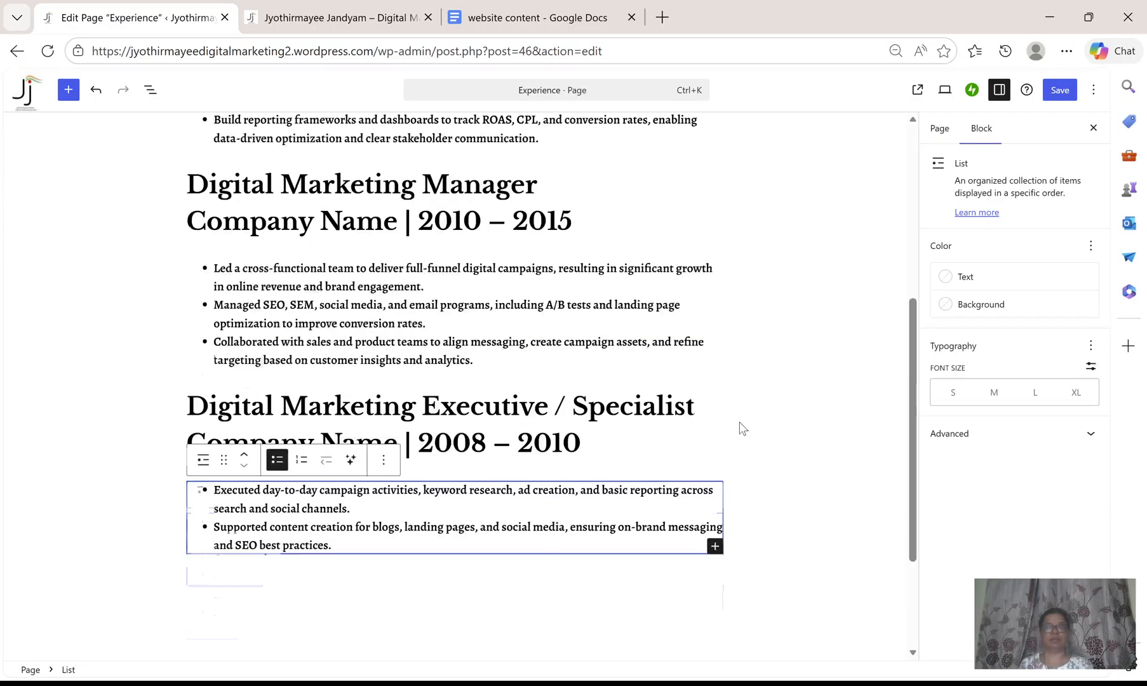
pyautogui.click(1059, 90)
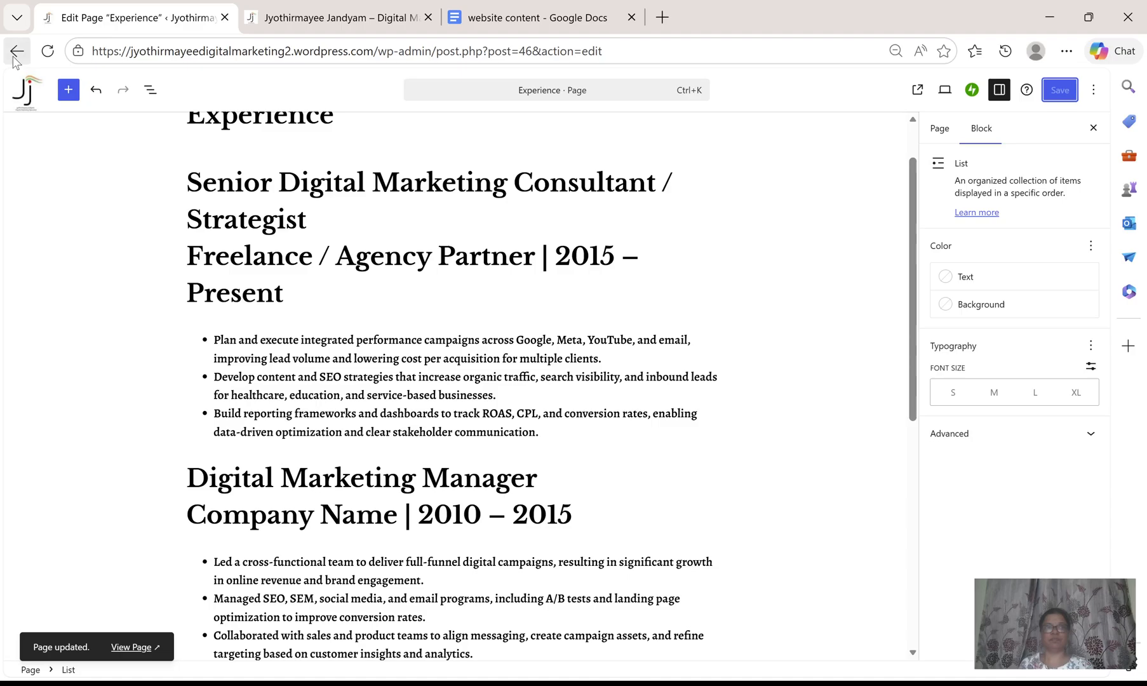
# Open the Contact Me page for editing and copy the Contact text and details list from the document.
pyautogui.click(15, 53)
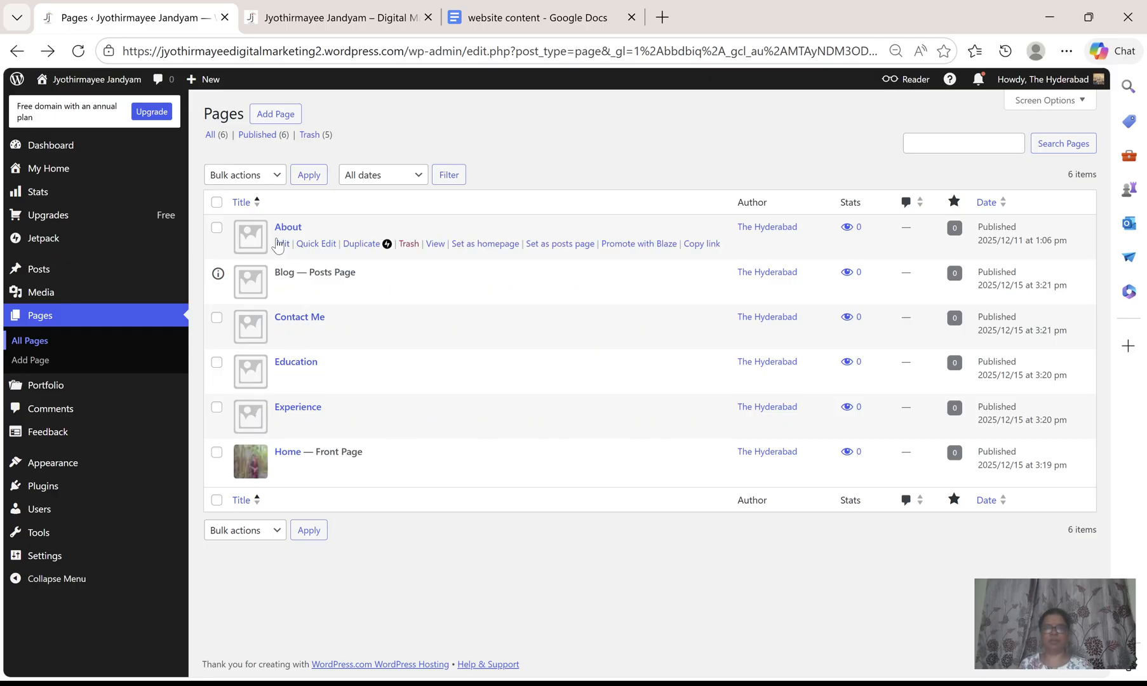
pyautogui.click(299, 320)
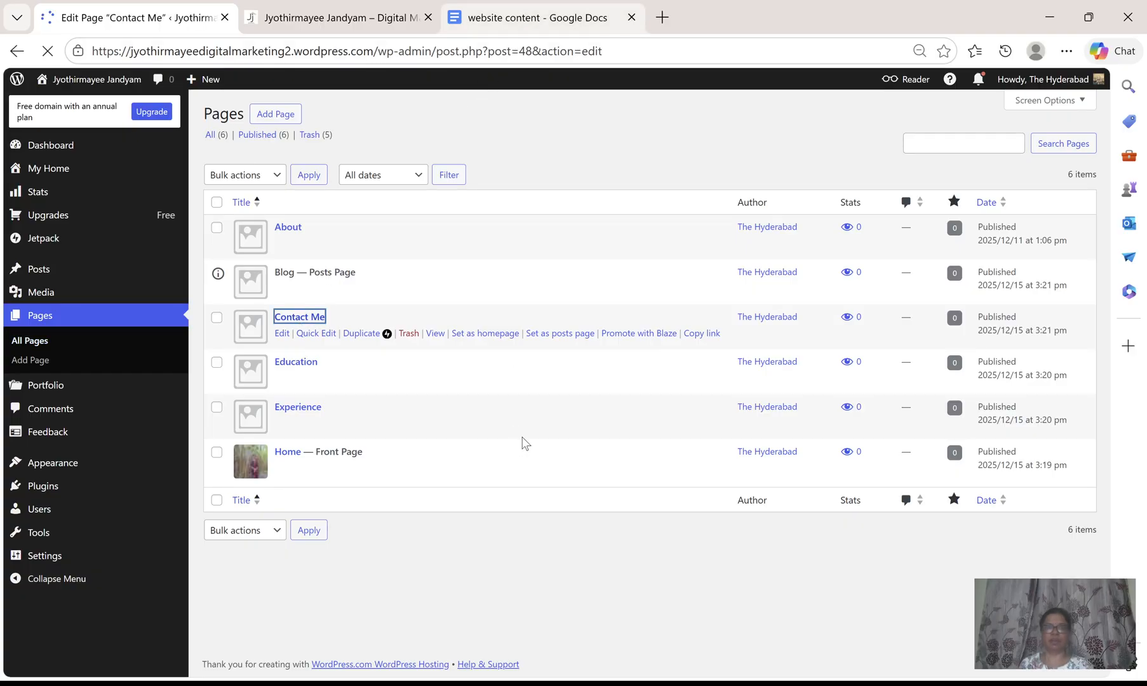
pyautogui.hotkey('ctrl', 'shift', 'Tab')
pyautogui.scroll(-6, 524, 438)
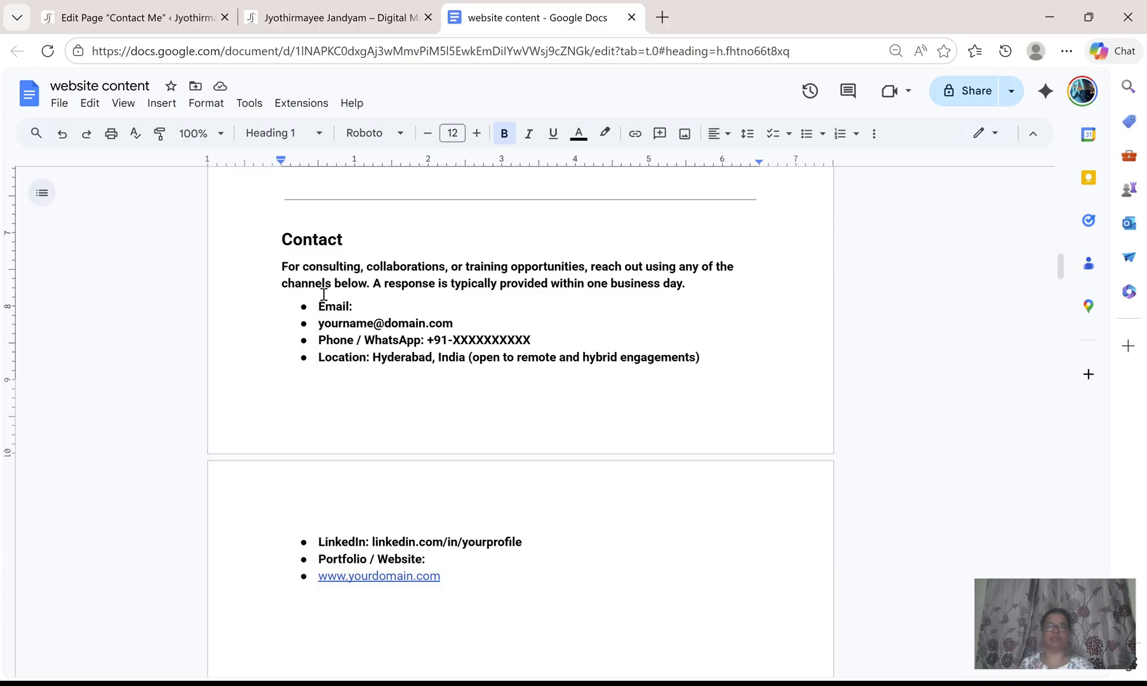
pyautogui.moveTo(286, 264); pyautogui.dragTo(705, 363)
pyautogui.hotkey('ctrl', 'c')
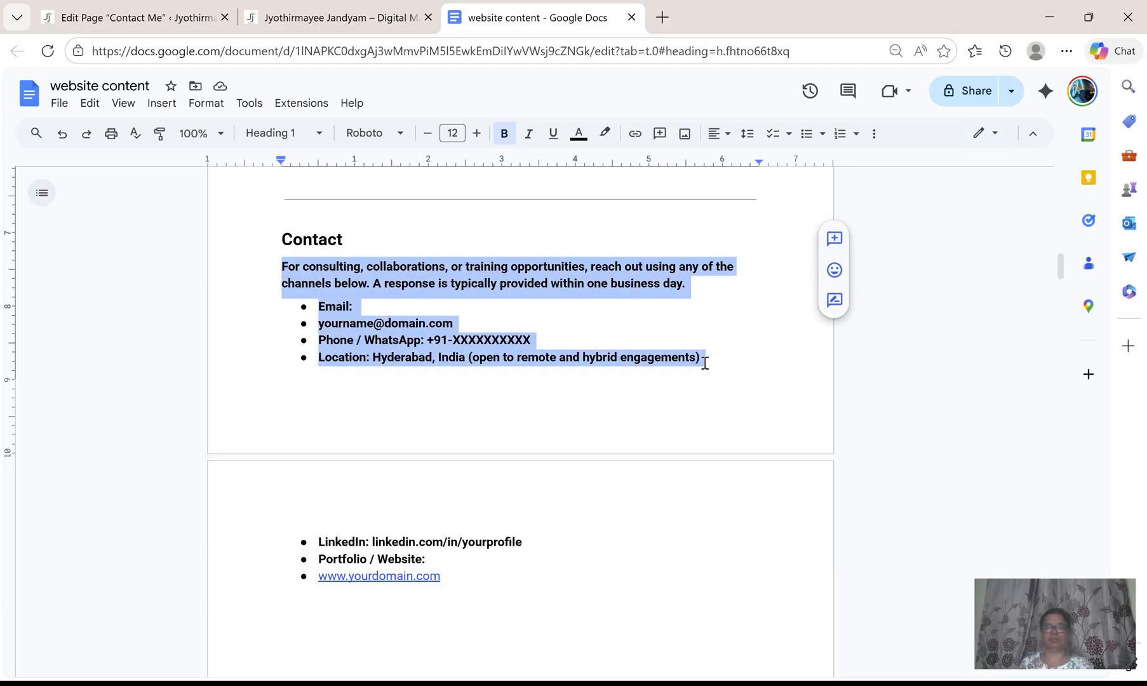
# Paste the contact text and details list below the Contact Me page title.
pyautogui.click(170, 14)
pyautogui.click(299, 239)
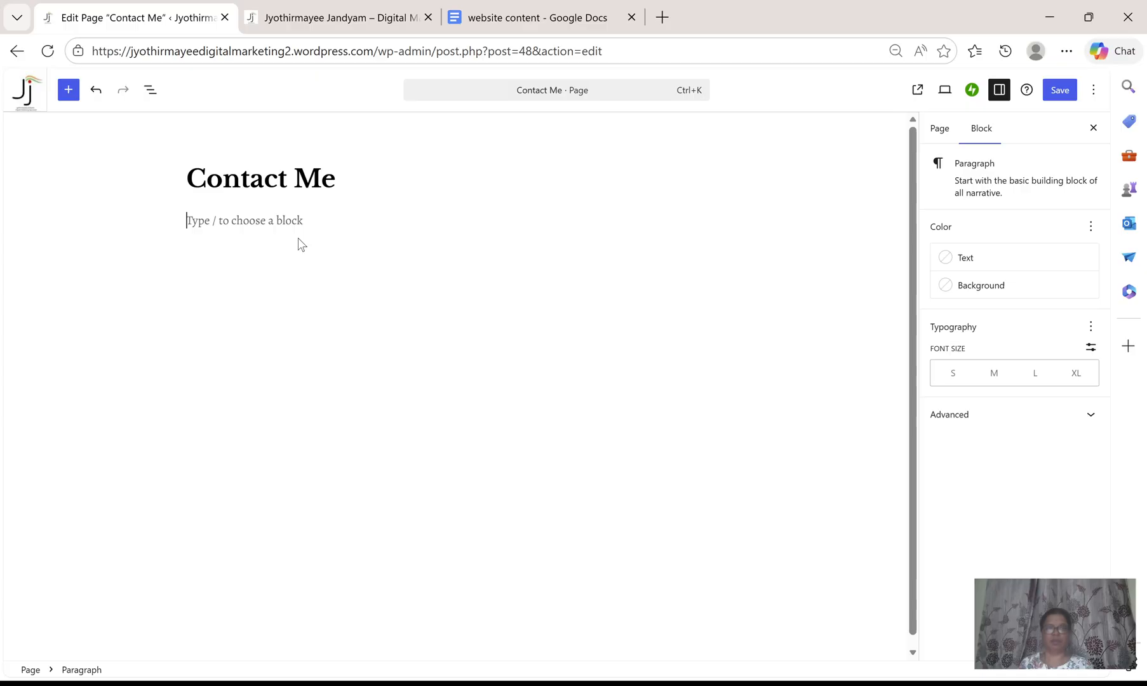
pyautogui.hotkey('ctrl', 'v')
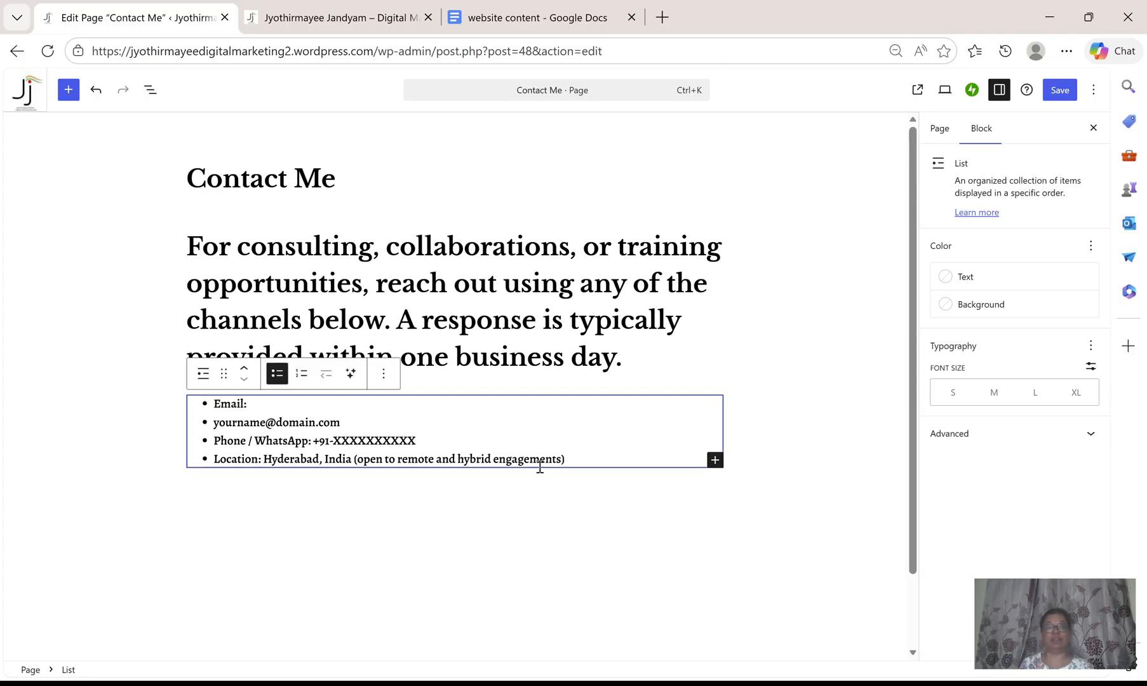
# Add a Form block below the contact details list, searching the block inserter for form.
pyautogui.click(556, 507)
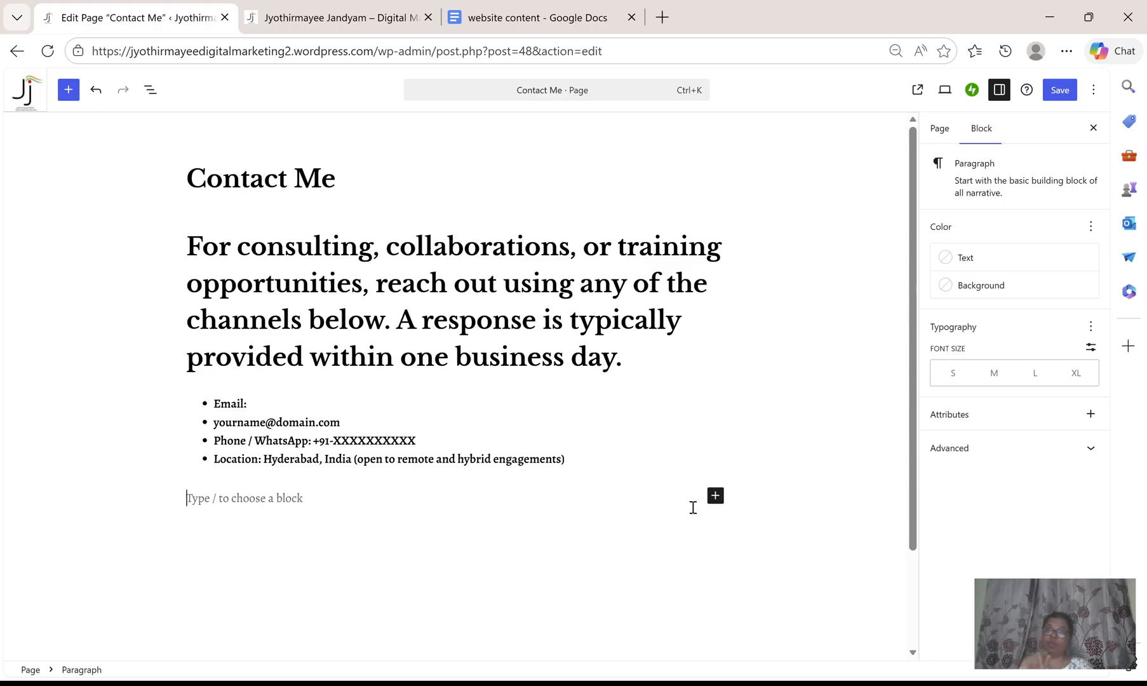
pyautogui.click(716, 499)
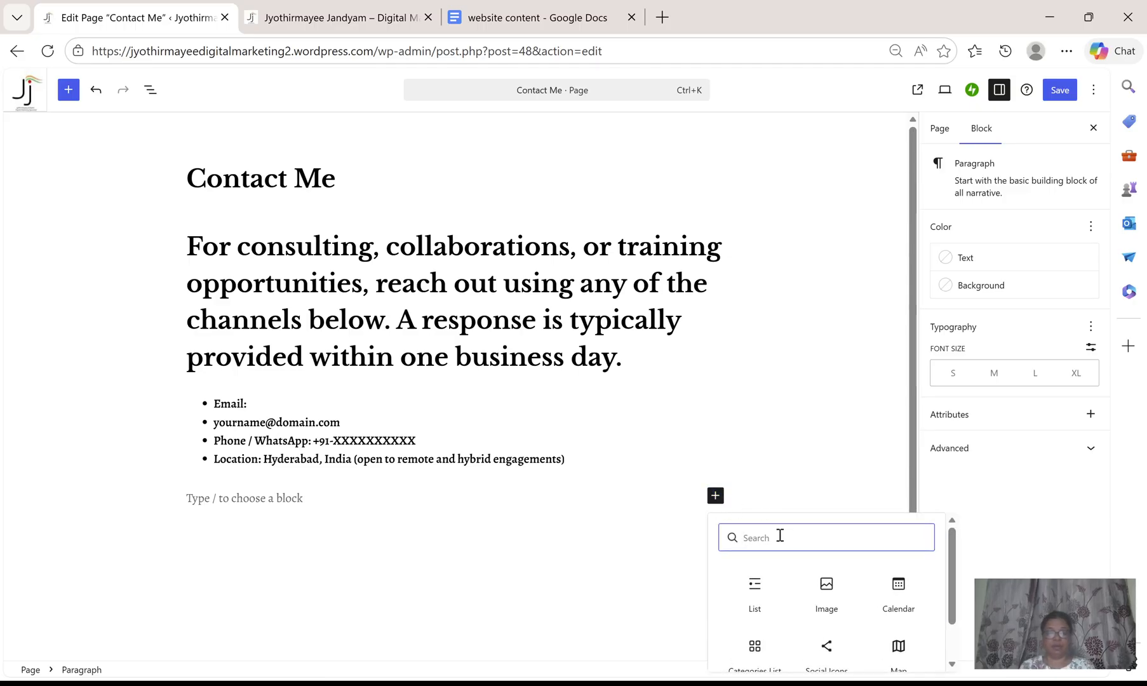
pyautogui.write('form')
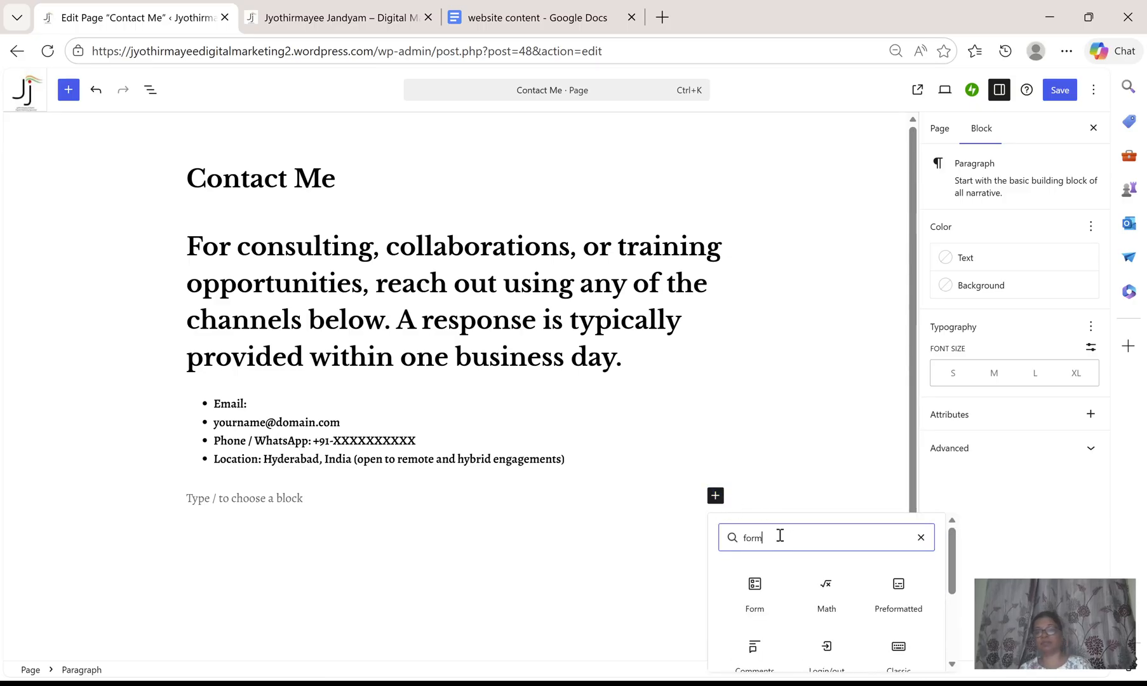
pyautogui.scroll(-1, 813, 539)
pyautogui.scroll(1, 814, 540)
pyautogui.click(755, 590)
pyautogui.scroll(-1, 778, 458)
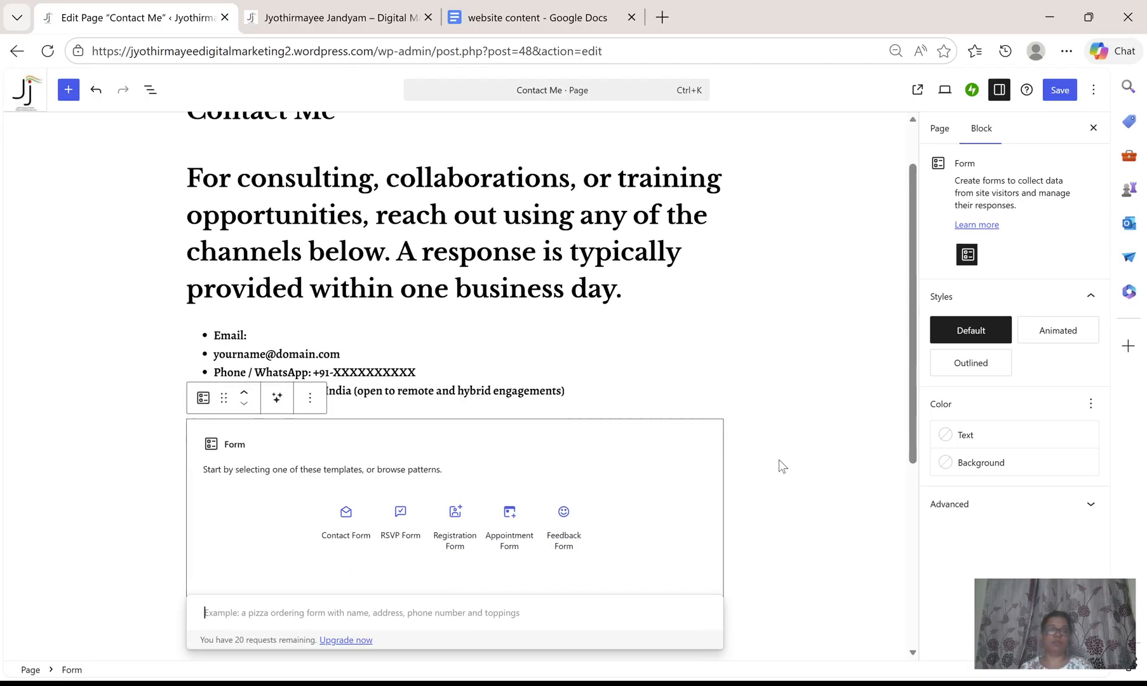
pyautogui.scroll(-2, 779, 459)
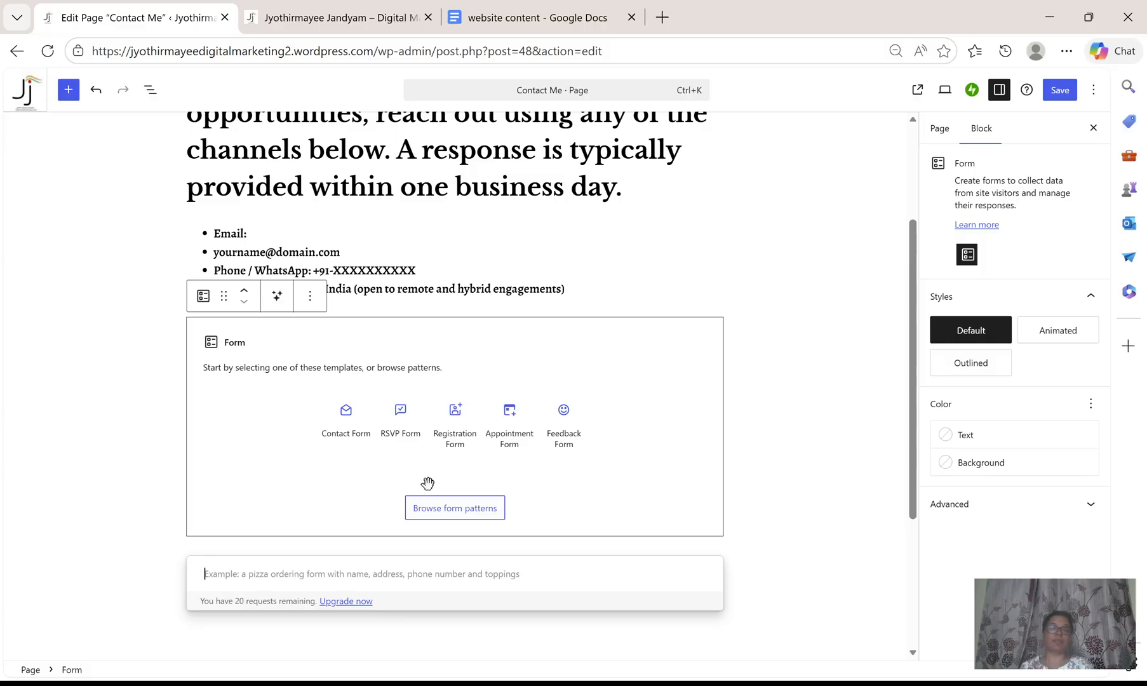
# Insert the contact form template into the Form block and save the Contact Me page.
pyautogui.click(345, 431)
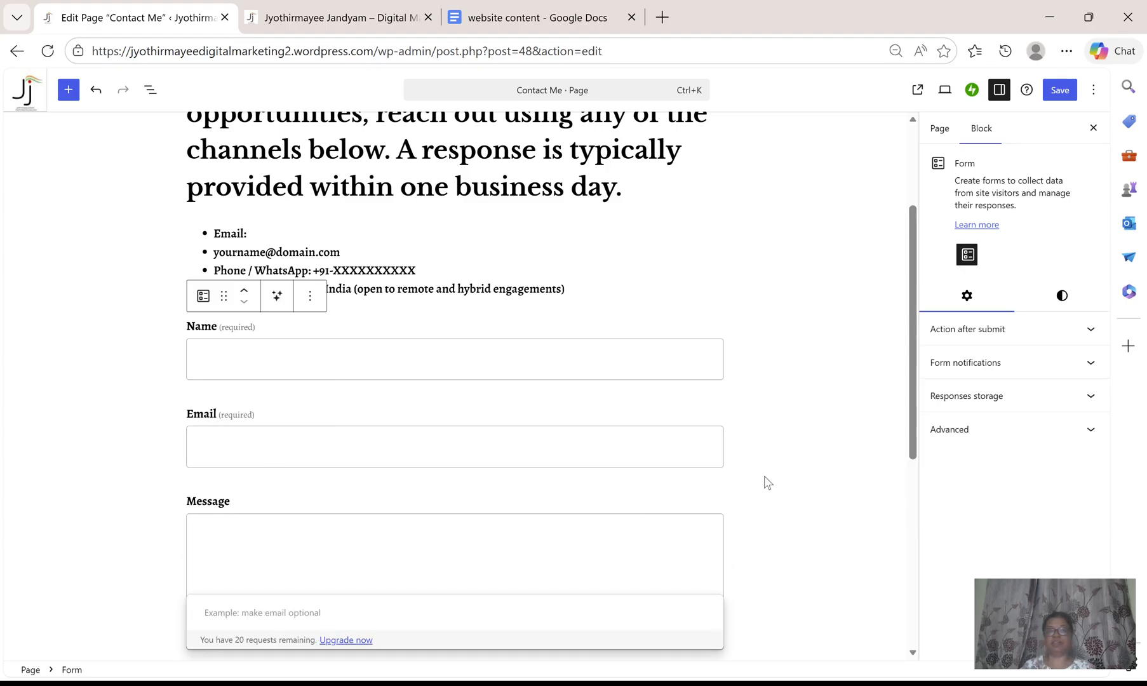
pyautogui.scroll(-3, 765, 476)
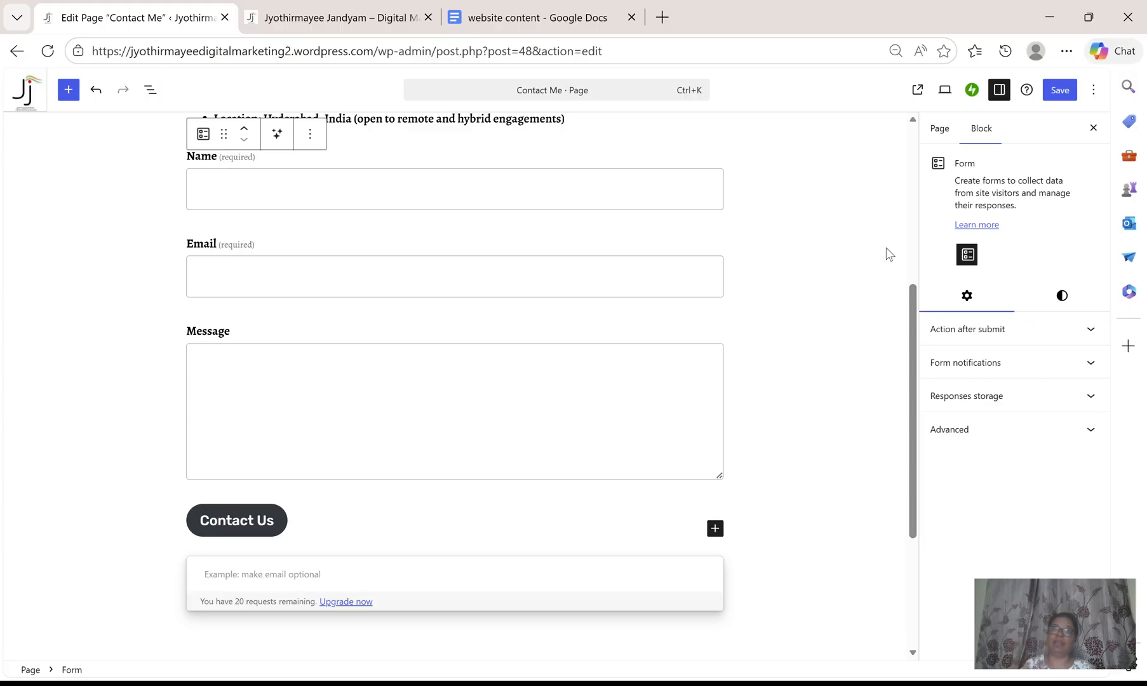
pyautogui.scroll(5, 888, 254)
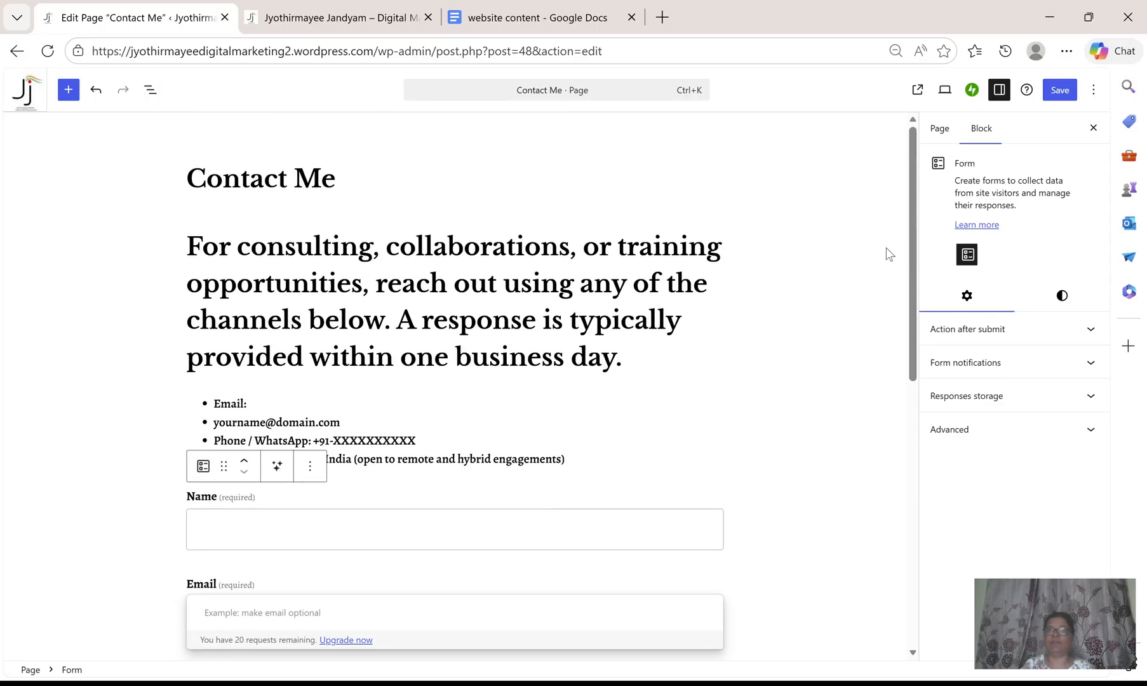
pyautogui.click(1065, 91)
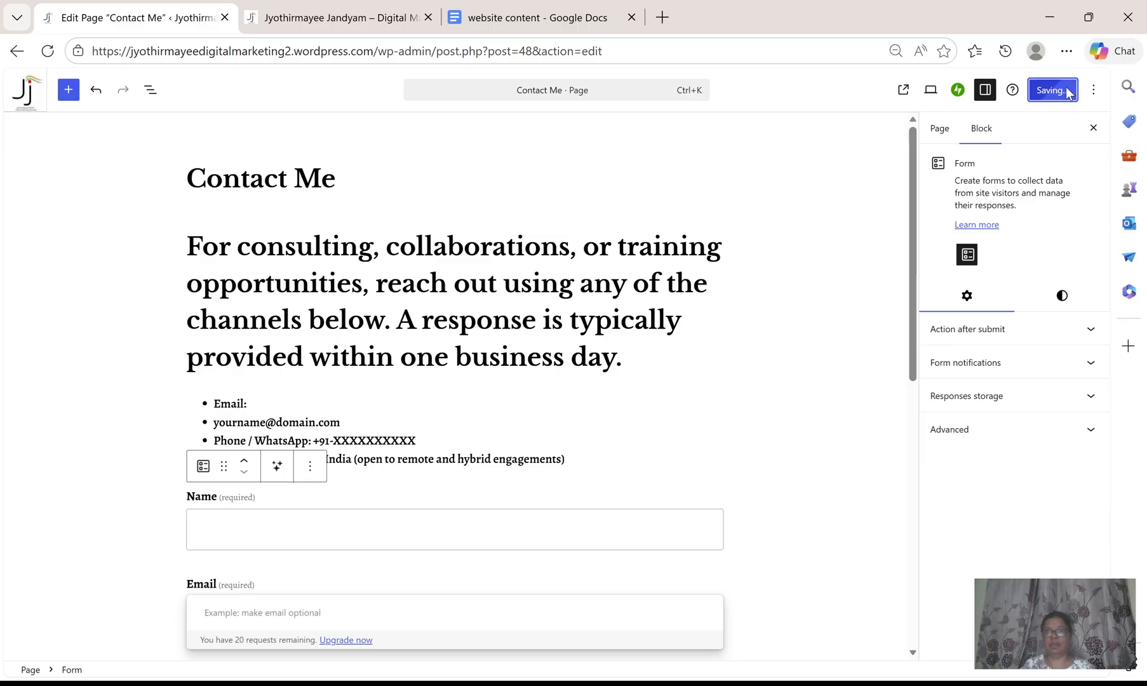
# Visit the live site from the dashboard and review the published Home page.
pyautogui.click(22, 100)
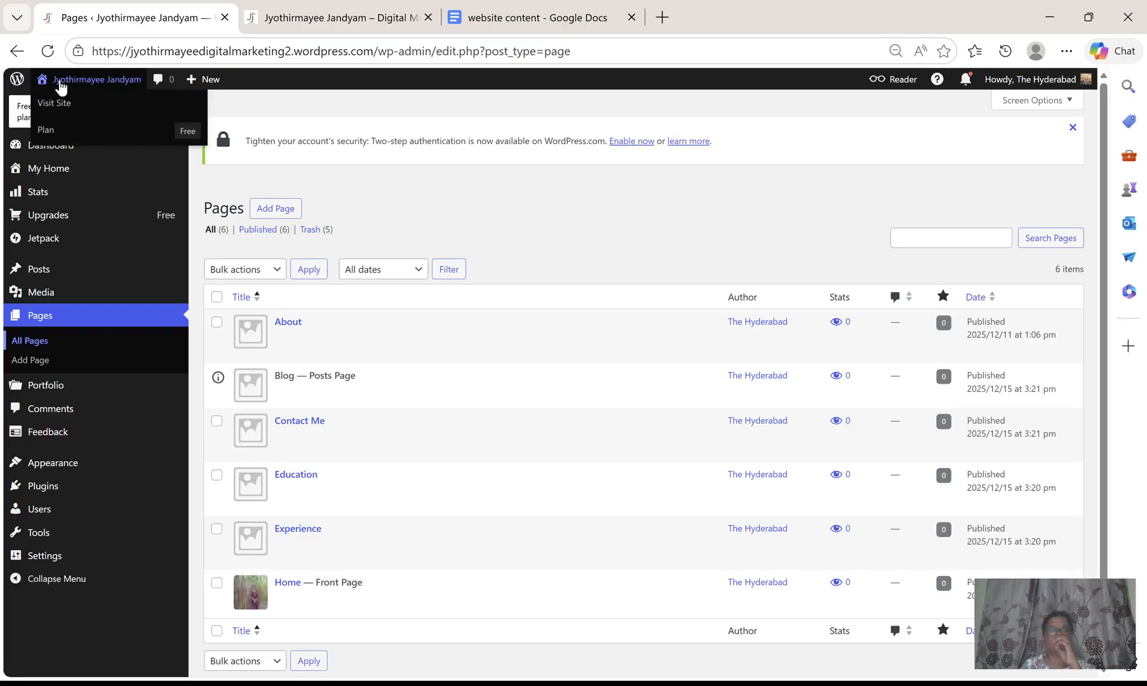
pyautogui.click(110, 82)
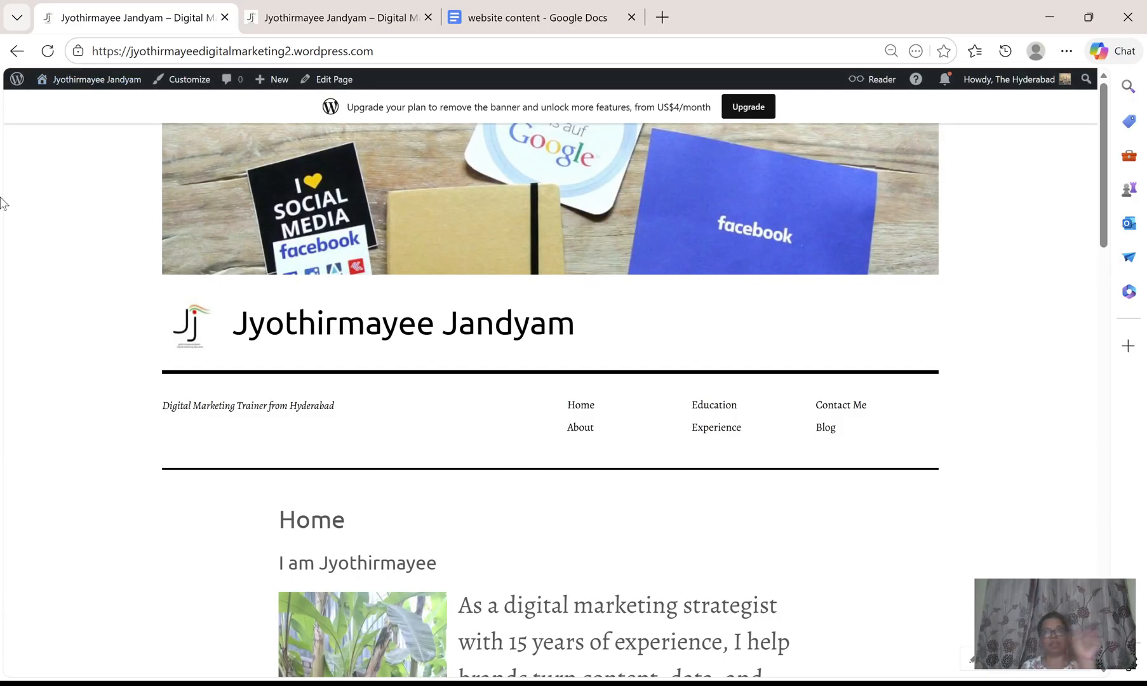
pyautogui.scroll(-7, 548, 384)
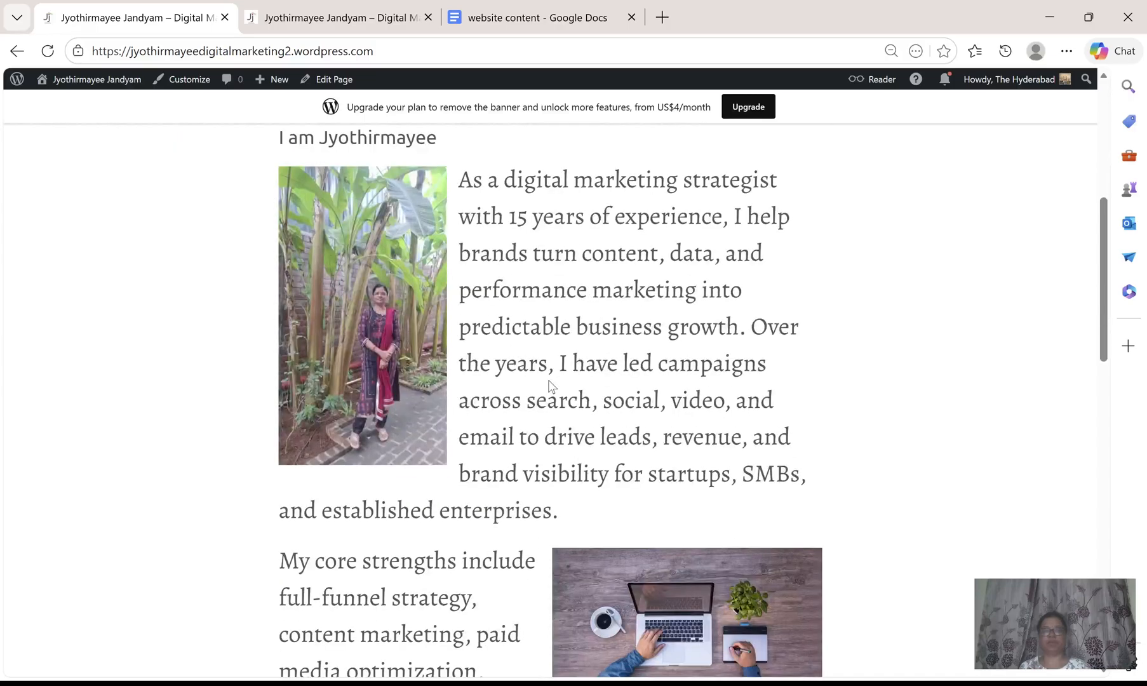
pyautogui.scroll(7, 550, 384)
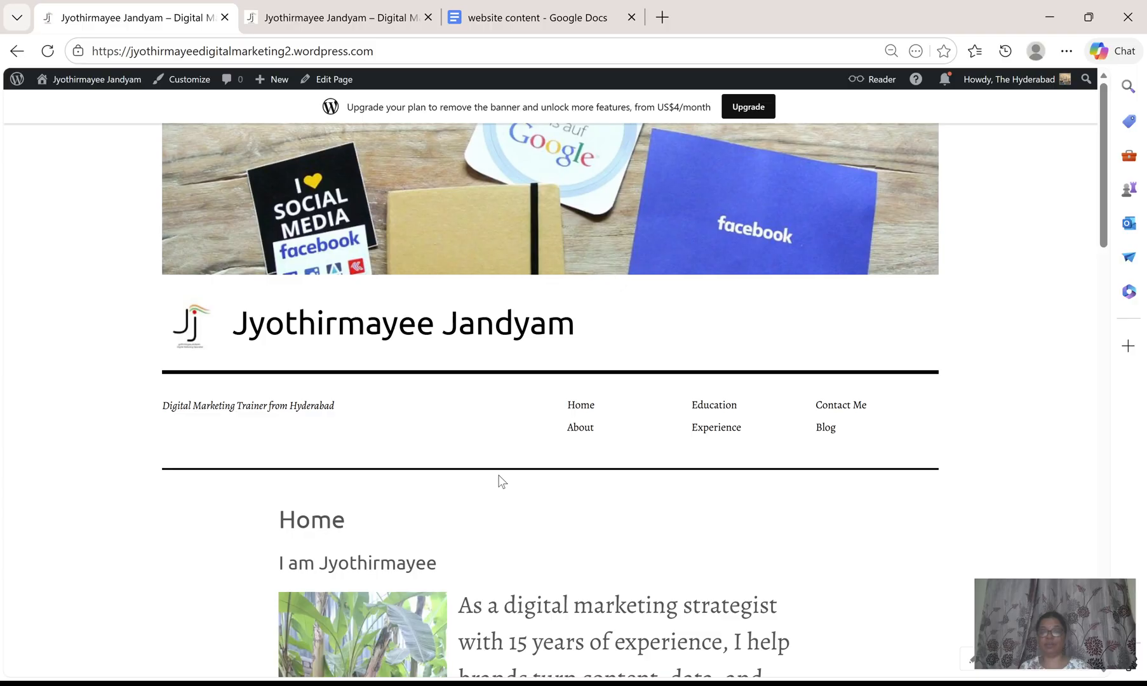
pyautogui.scroll(-7, 468, 508)
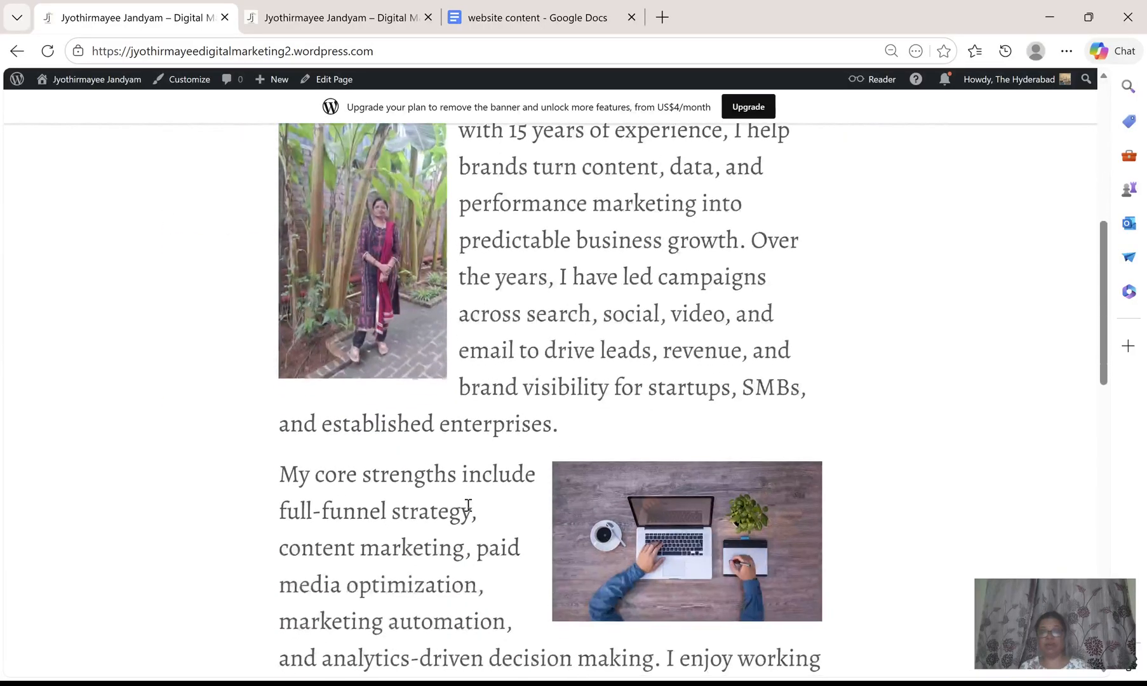
pyautogui.scroll(-8, 468, 504)
pyautogui.scroll(6, 468, 504)
pyautogui.scroll(-2, 468, 504)
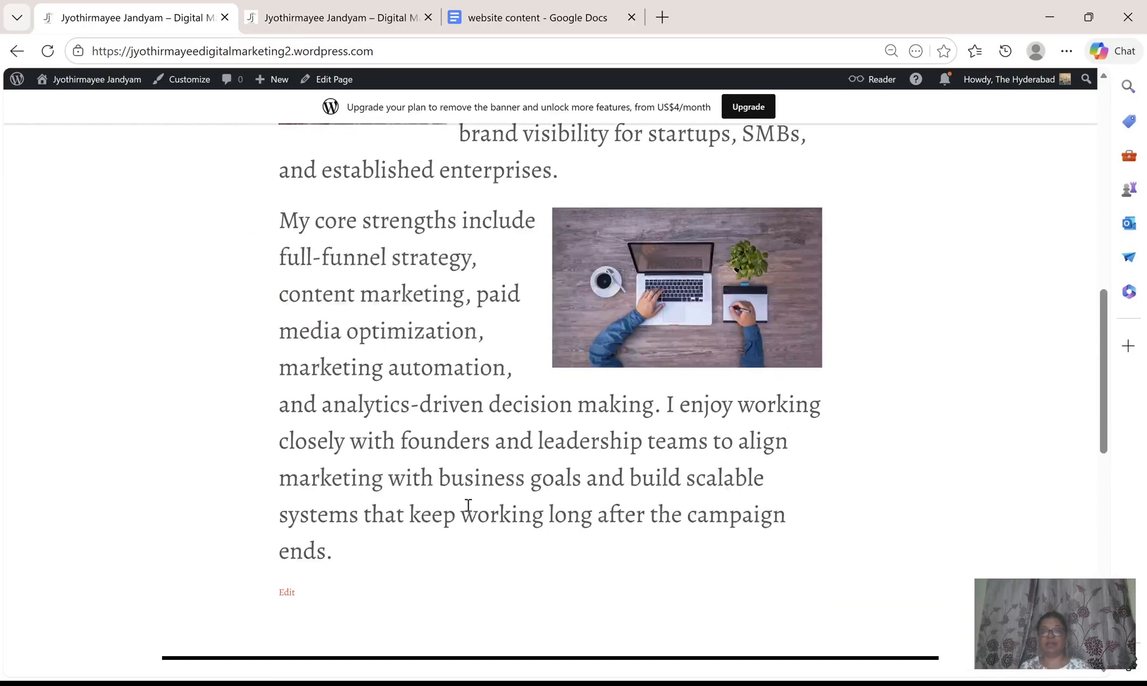
pyautogui.scroll(-6, 468, 504)
pyautogui.scroll(15, 249, 473)
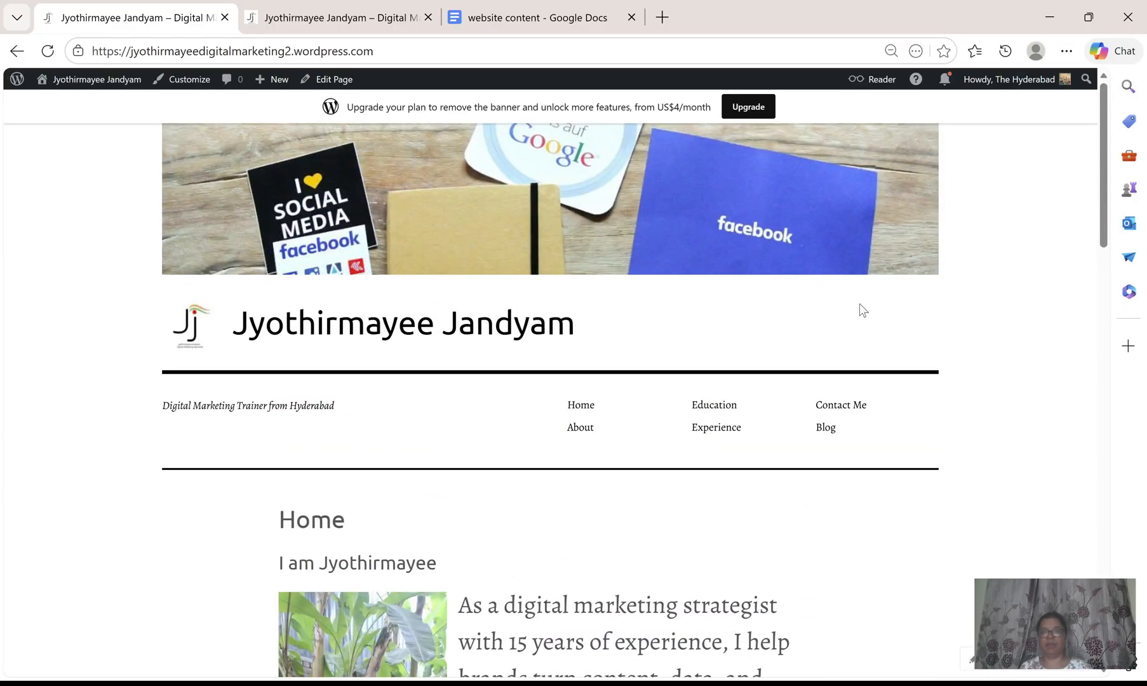
# Browse the live Education and Experience pages through the site's navigation menu.
pyautogui.click(590, 427)
pyautogui.click(708, 410)
pyautogui.scroll(-4, 383, 327)
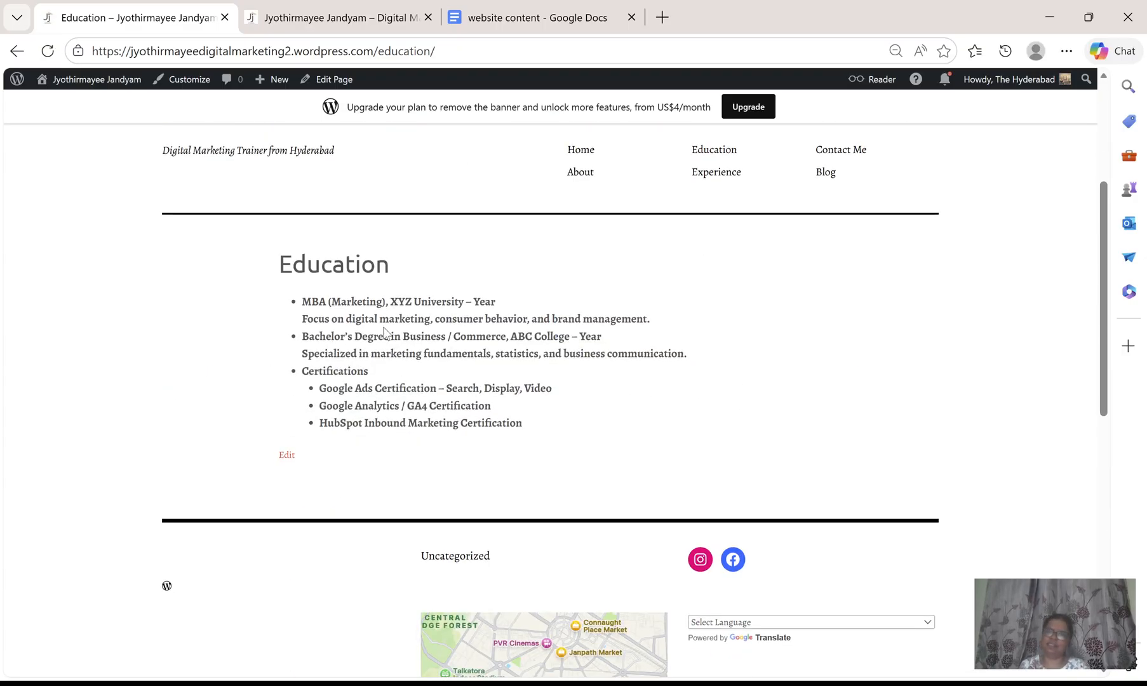
pyautogui.click(710, 177)
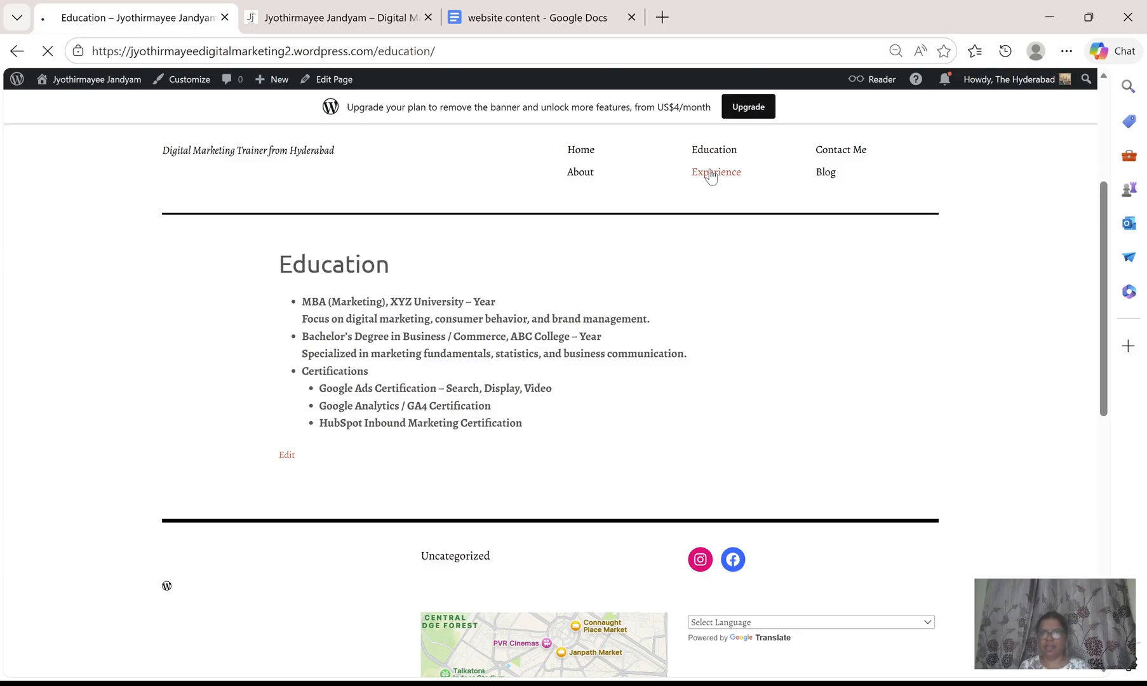
pyautogui.scroll(-7, 748, 435)
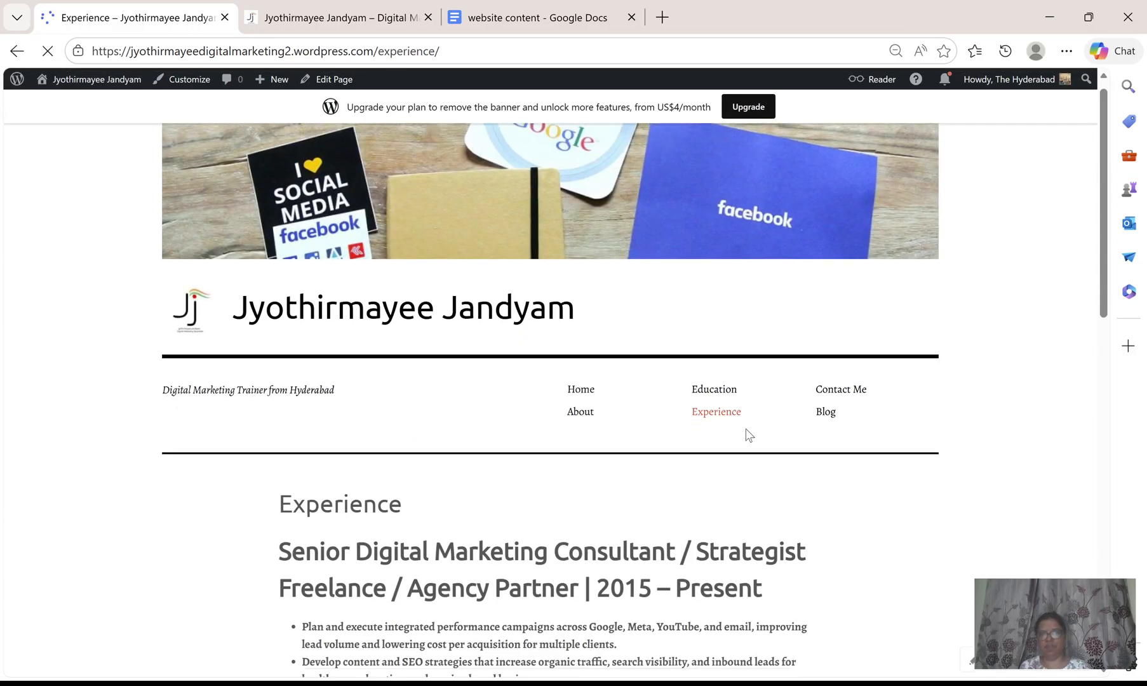
pyautogui.scroll(-5, 747, 435)
pyautogui.scroll(12, 747, 431)
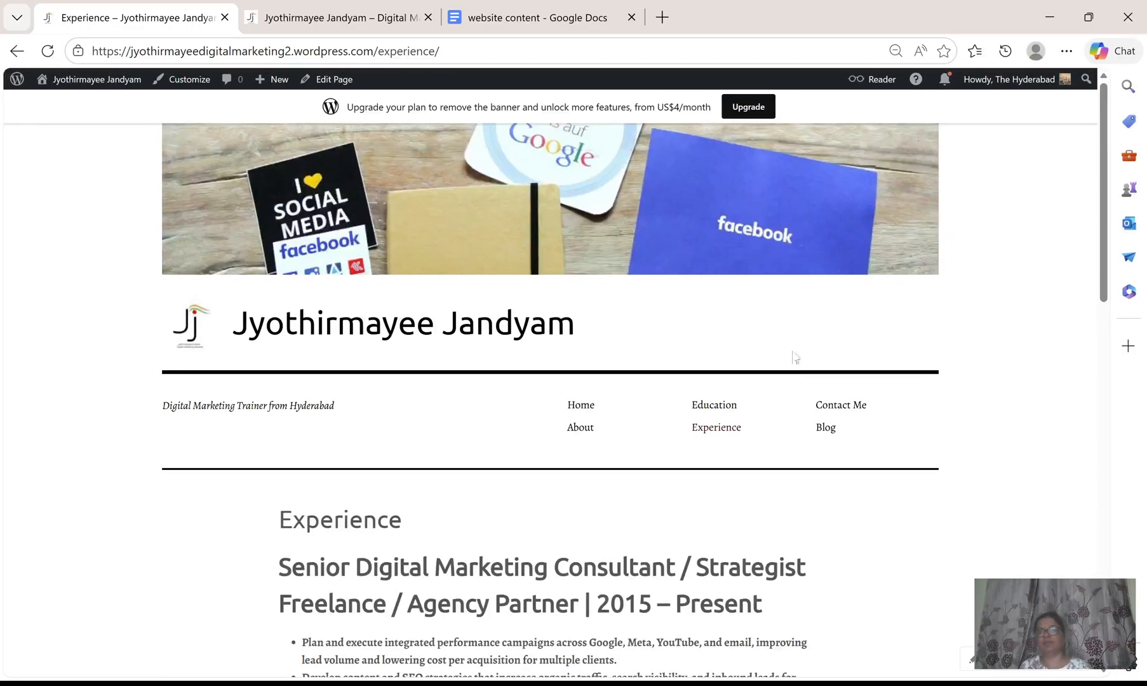
# Open the live Contact Me page and enter a person's name in the form's Name field.
pyautogui.click(849, 405)
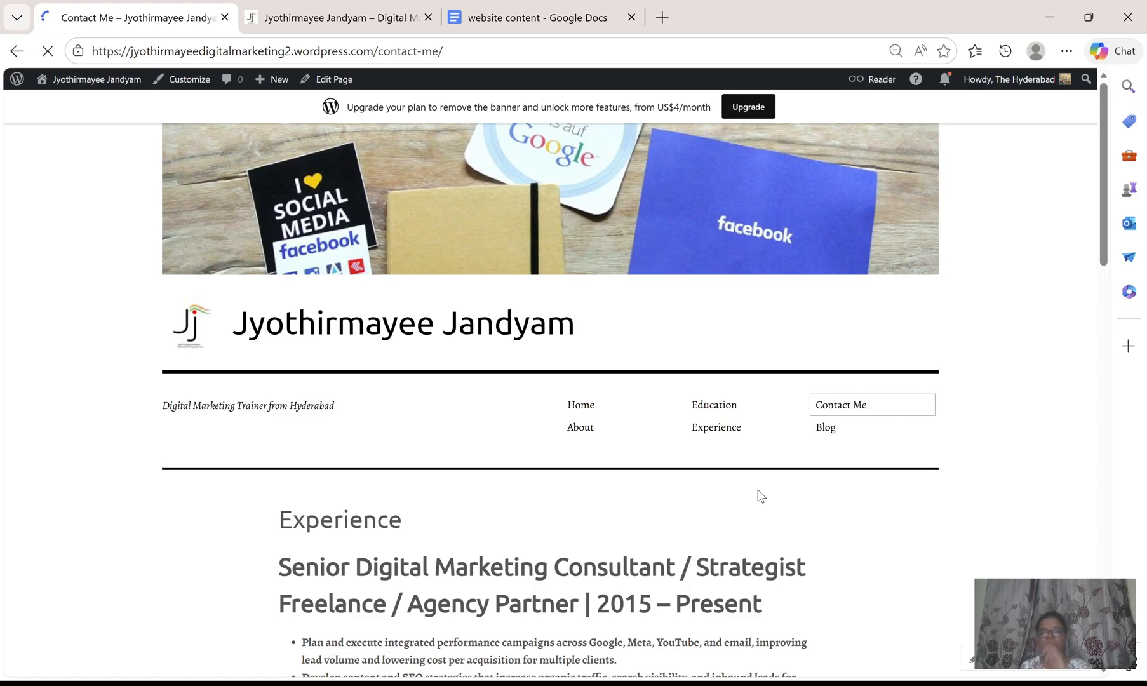
pyautogui.scroll(-12, 759, 495)
pyautogui.scroll(3, 757, 490)
pyautogui.scroll(1, 757, 488)
pyautogui.click(476, 410)
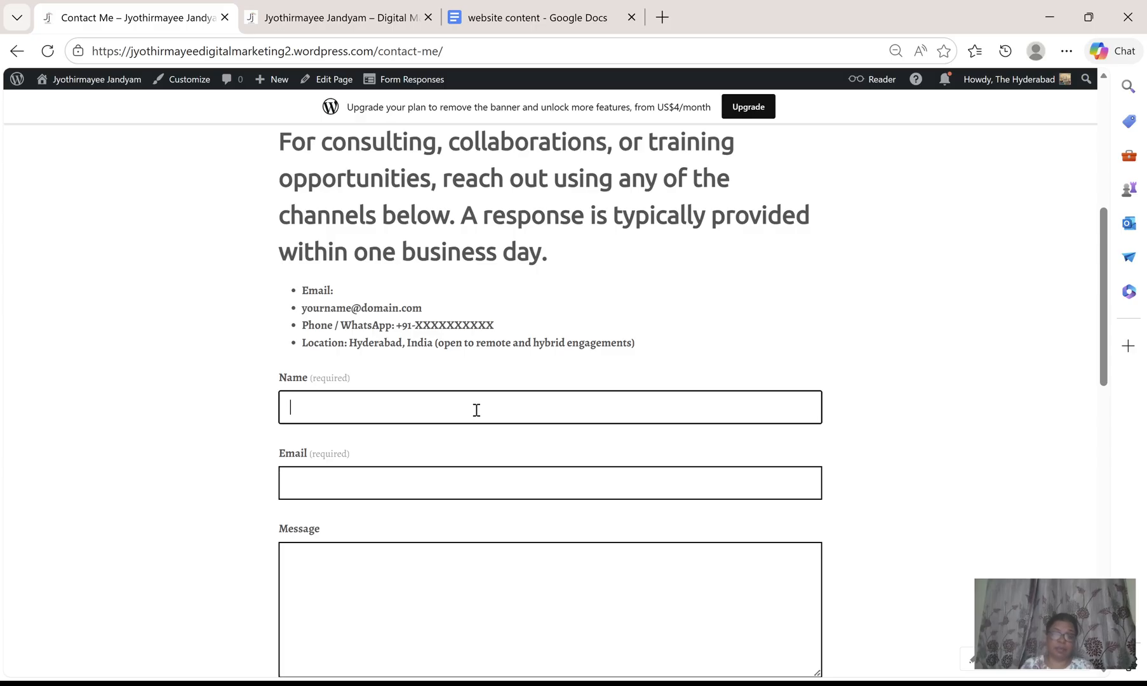
pyautogui.write('jyothirmayee')
# Fill the form's Email field with a saved e-mail address from the browser's autofill suggestions.
pyautogui.click(469, 484)
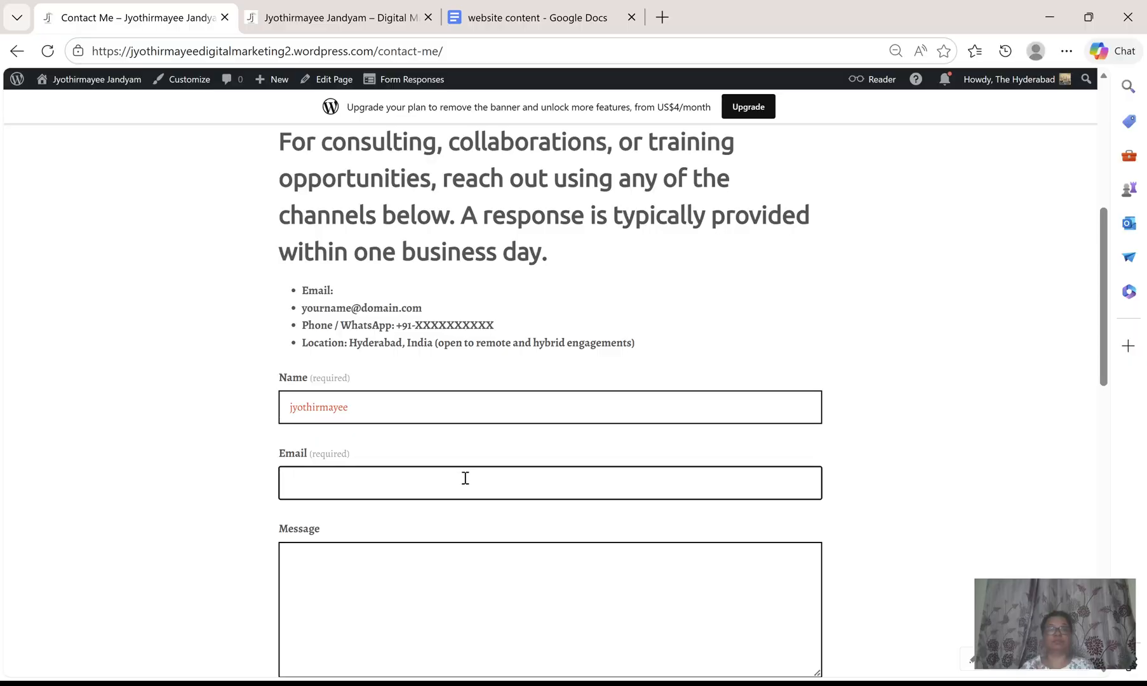
pyautogui.press('Down')
pyautogui.press('Return')
pyautogui.press('Down')
pyautogui.press('Down')
pyautogui.press('Down')
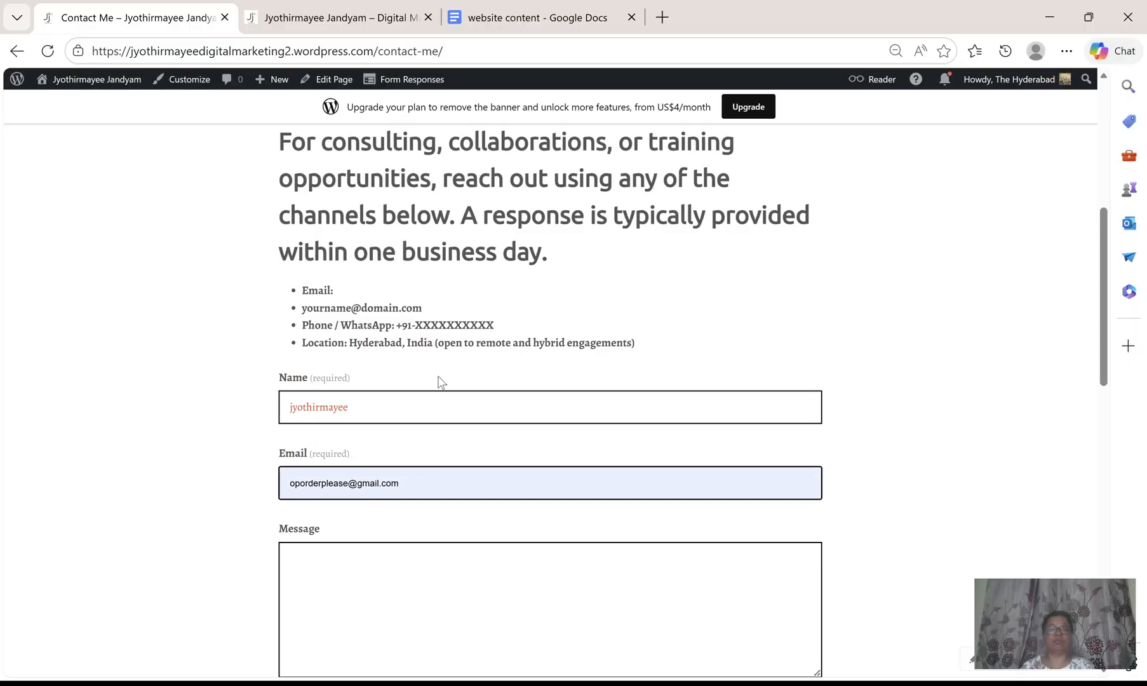
pyautogui.press('Down')
pyautogui.press('Down')
pyautogui.press('Down')
pyautogui.press('Return')
# Enter test message in the Message field and submit the contact form.
pyautogui.scroll(-2, 462, 589)
pyautogui.click(385, 397)
pyautogui.write('te')
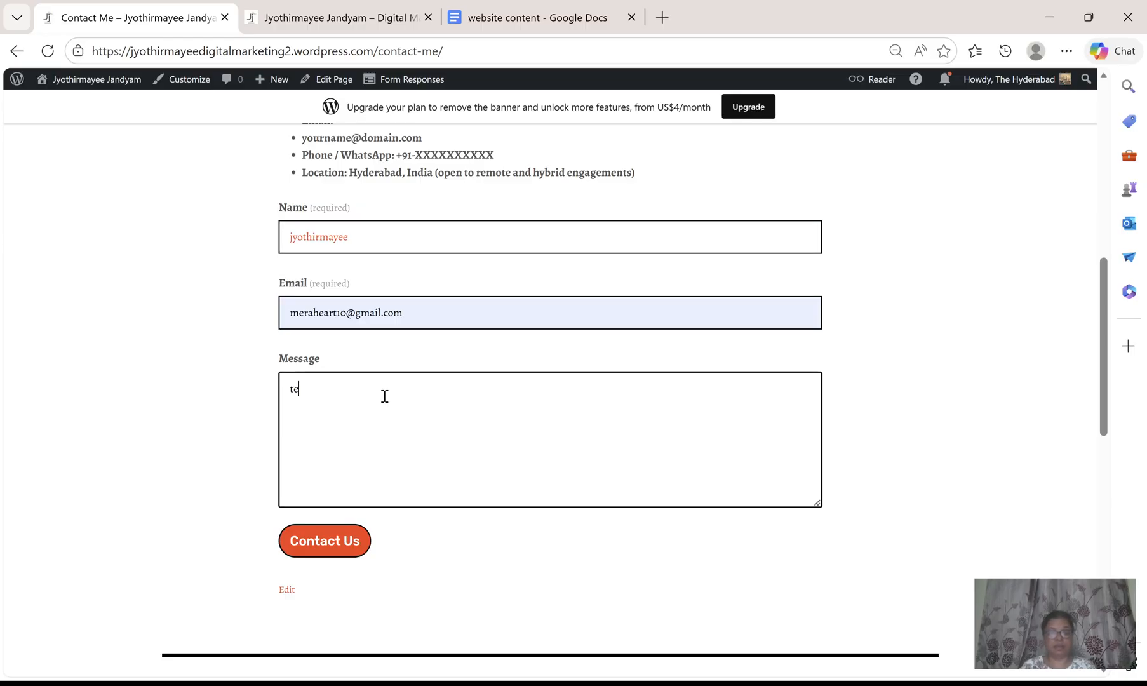
pyautogui.write('st message')
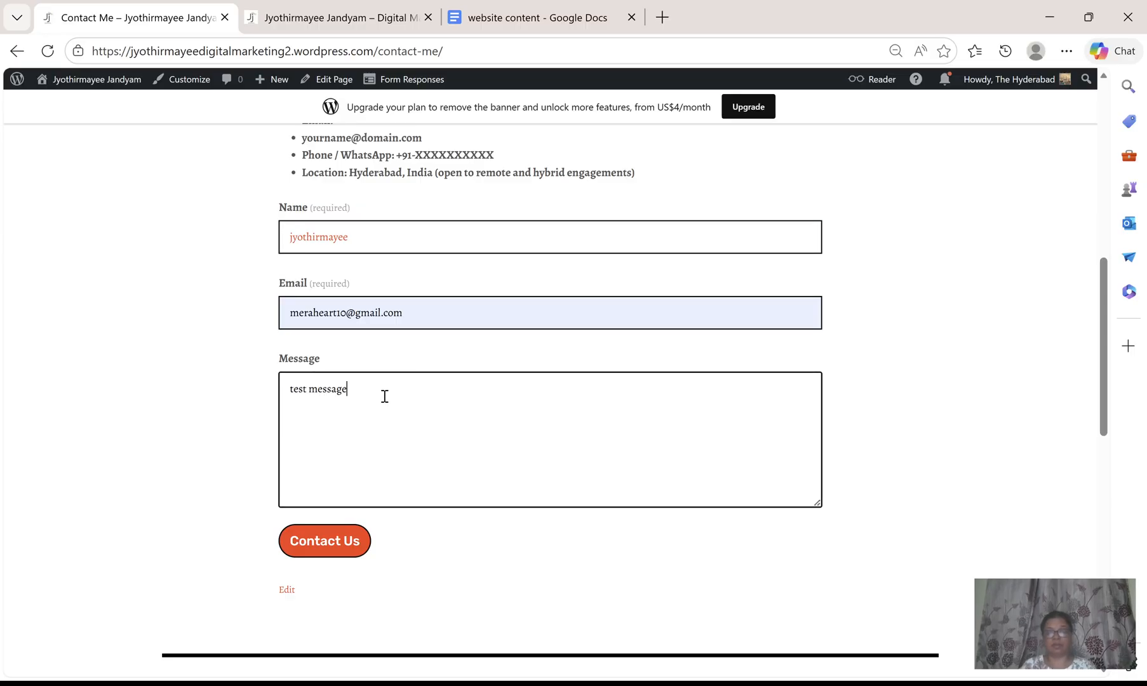
pyautogui.click(353, 558)
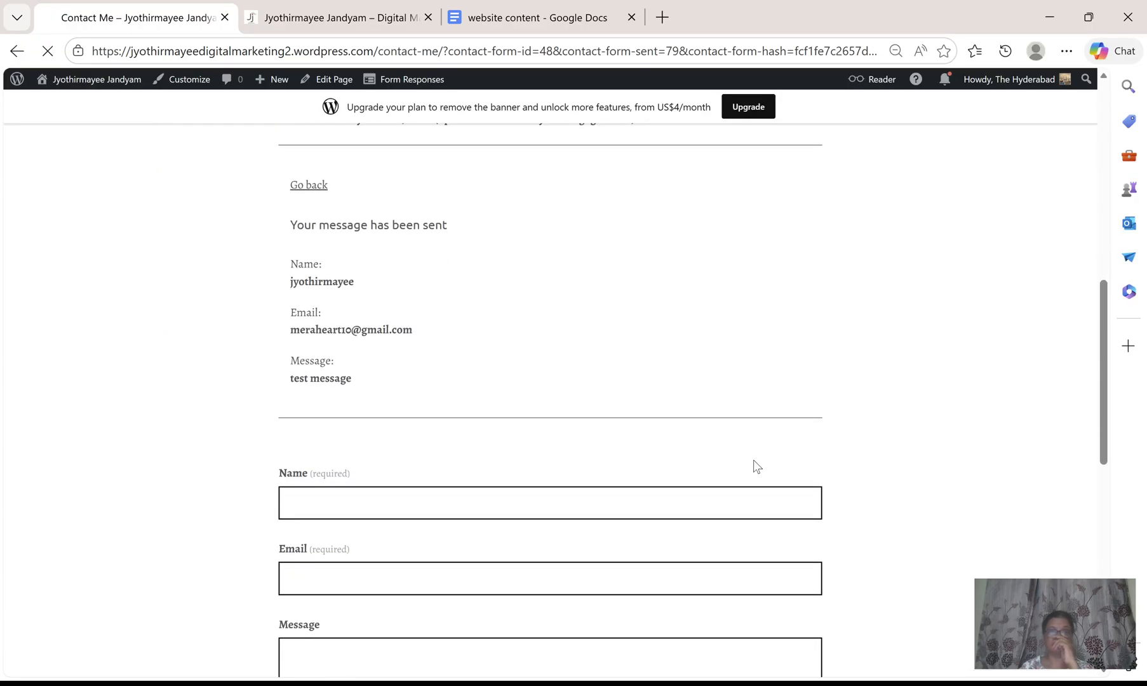
pyautogui.scroll(1, 757, 463)
pyautogui.scroll(-8, 757, 463)
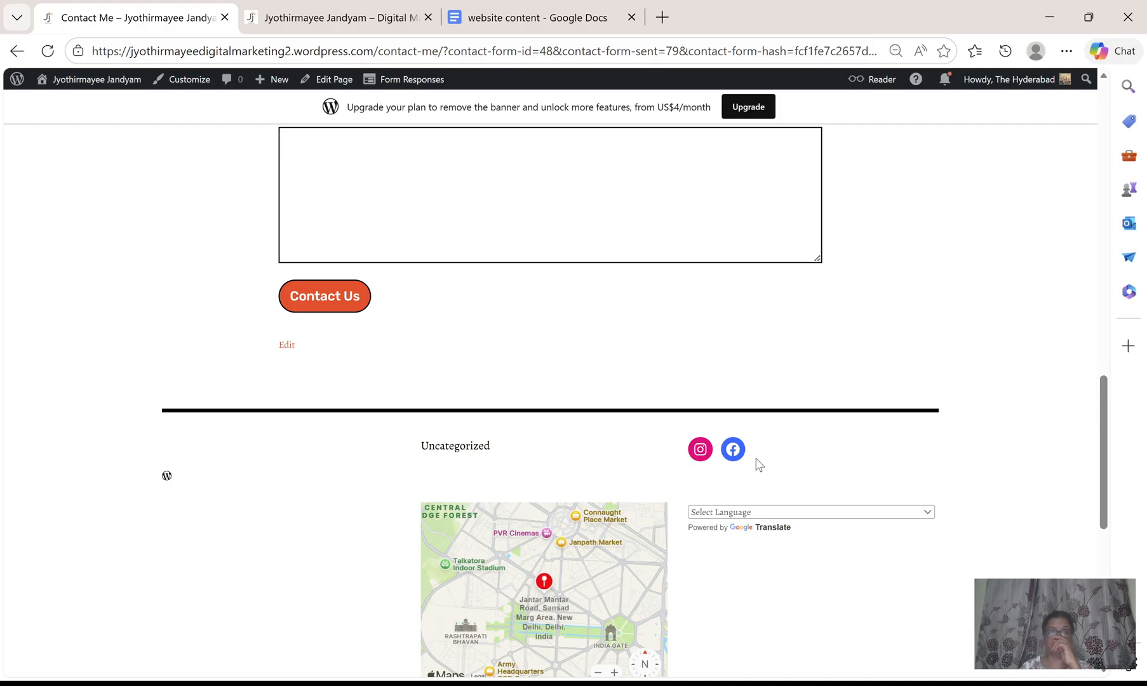
pyautogui.scroll(7, 758, 463)
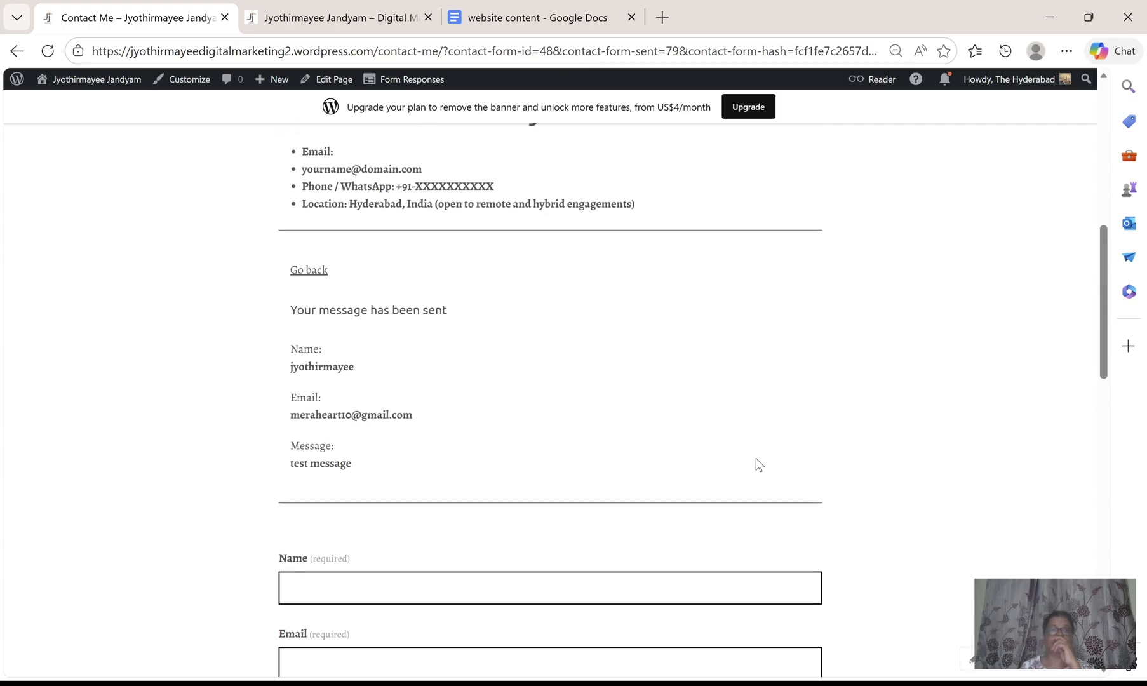